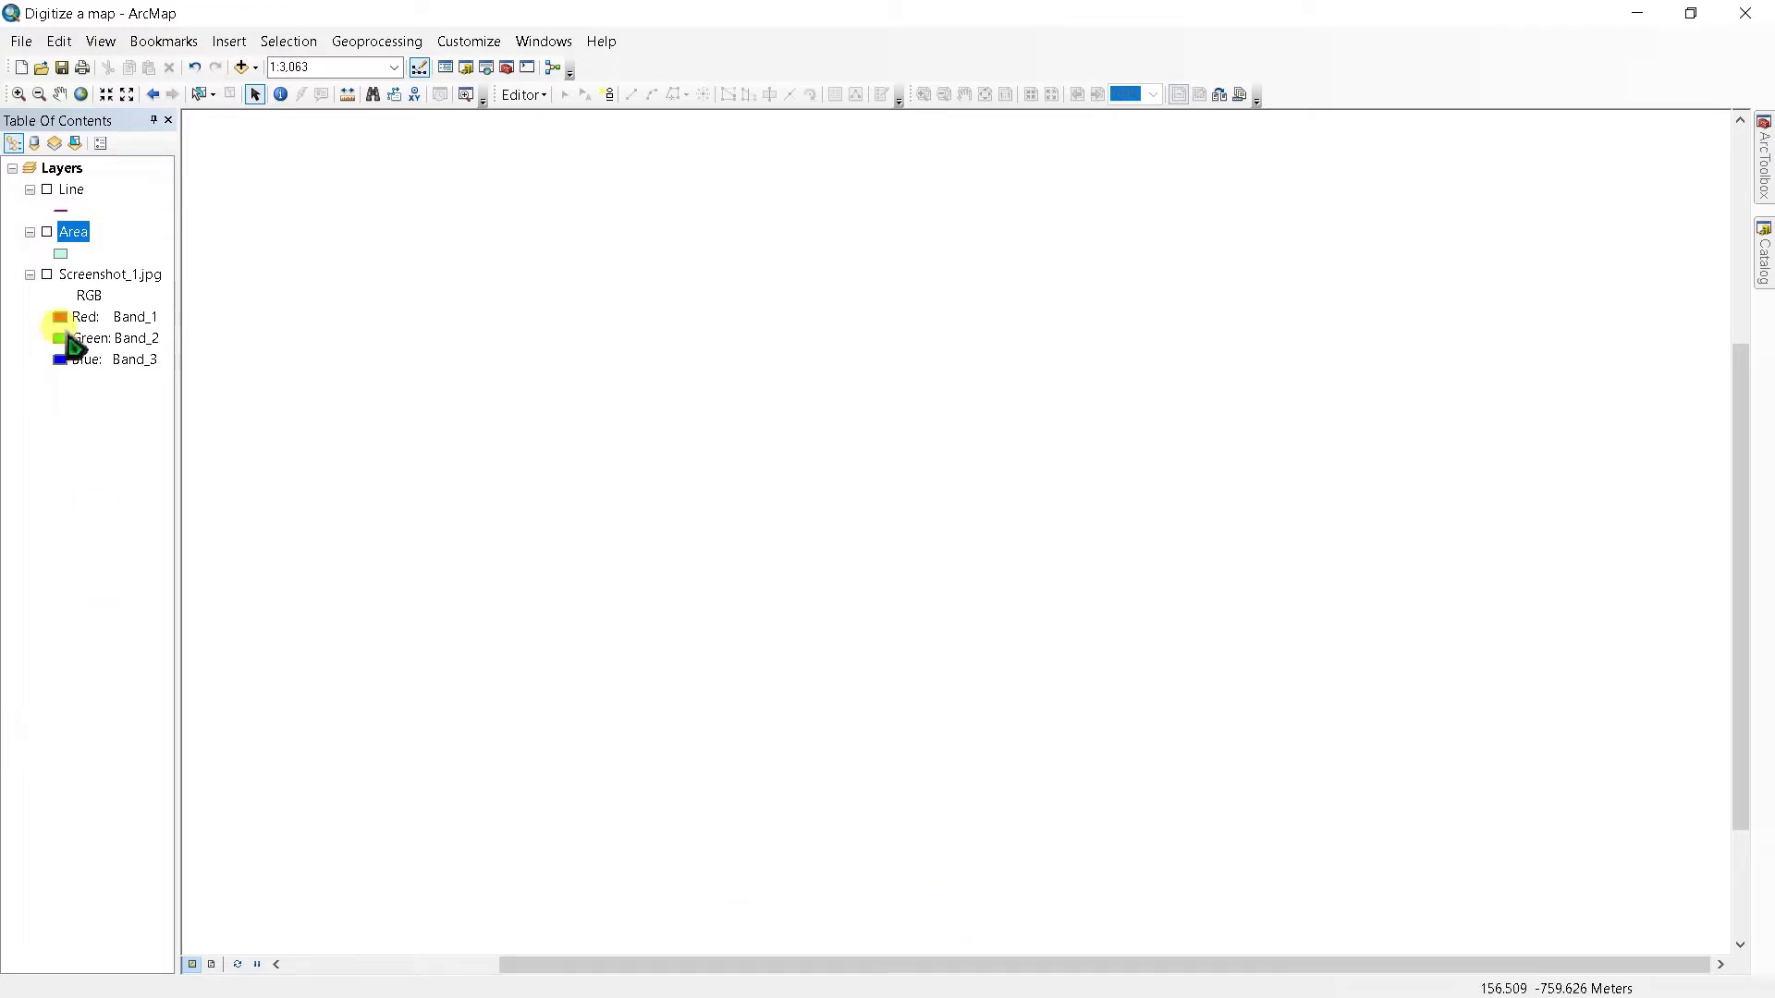
Step: Turn on the Screenshot_1.jpg satellite image and the Area polygon layer
click(46, 274)
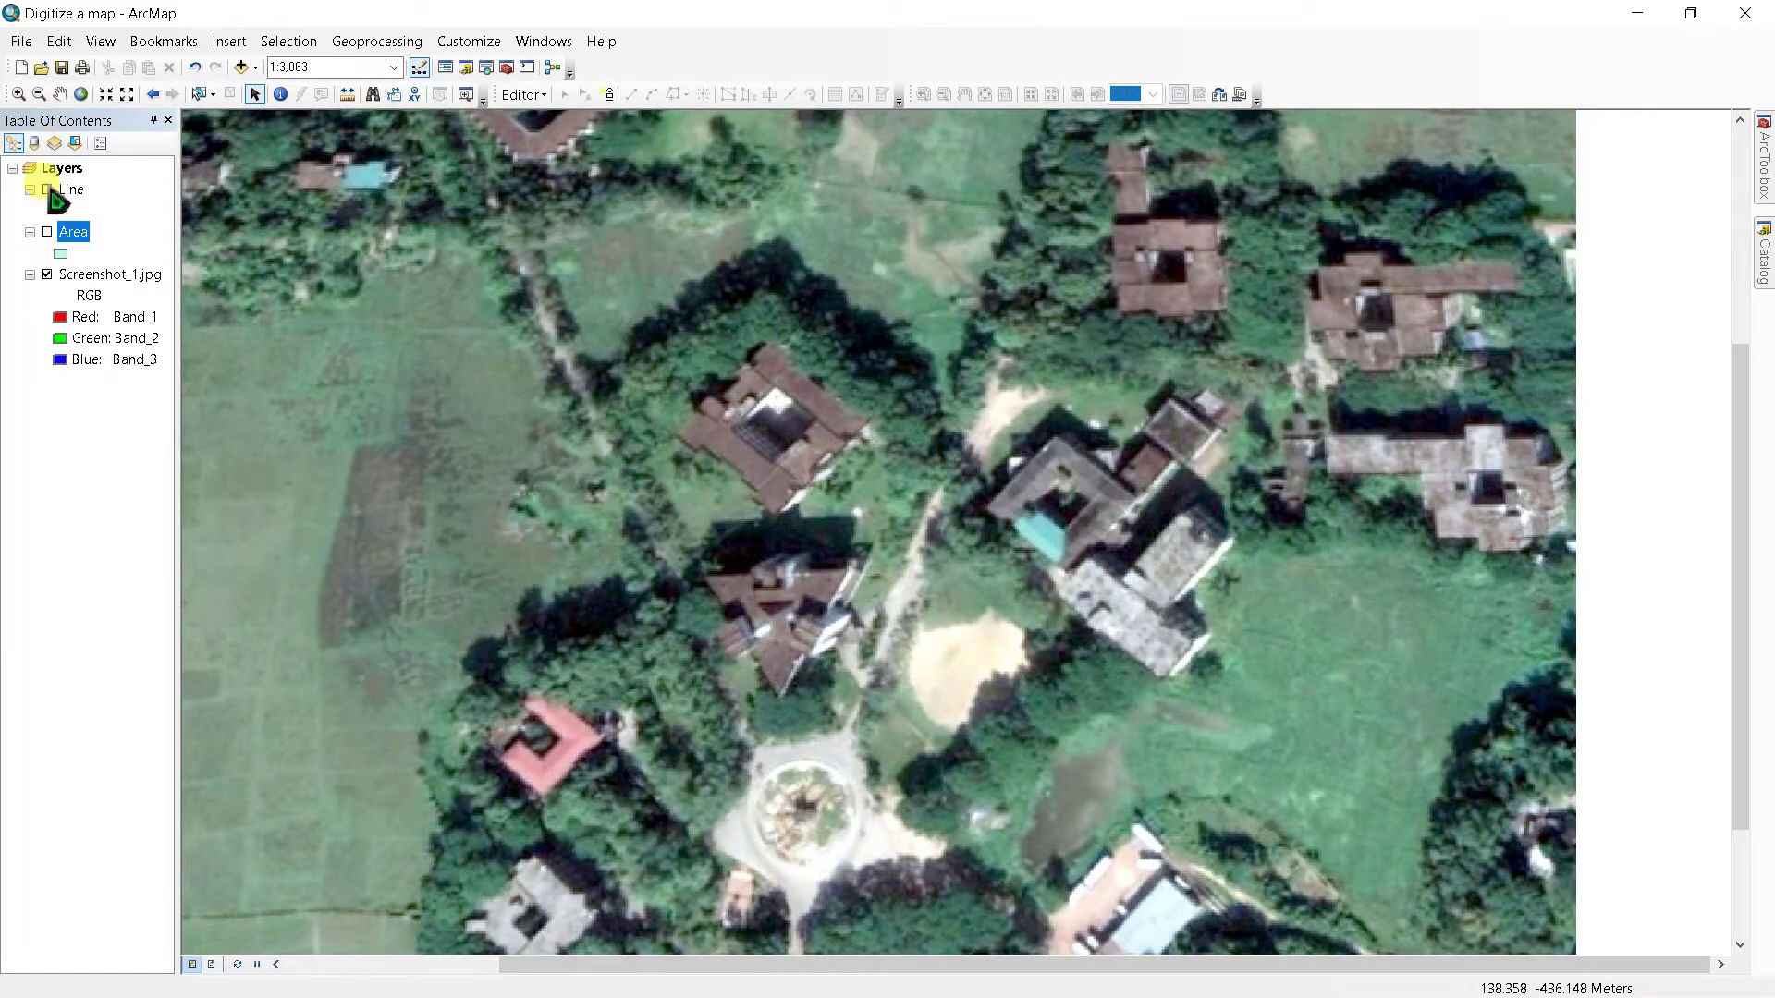
click(46, 232)
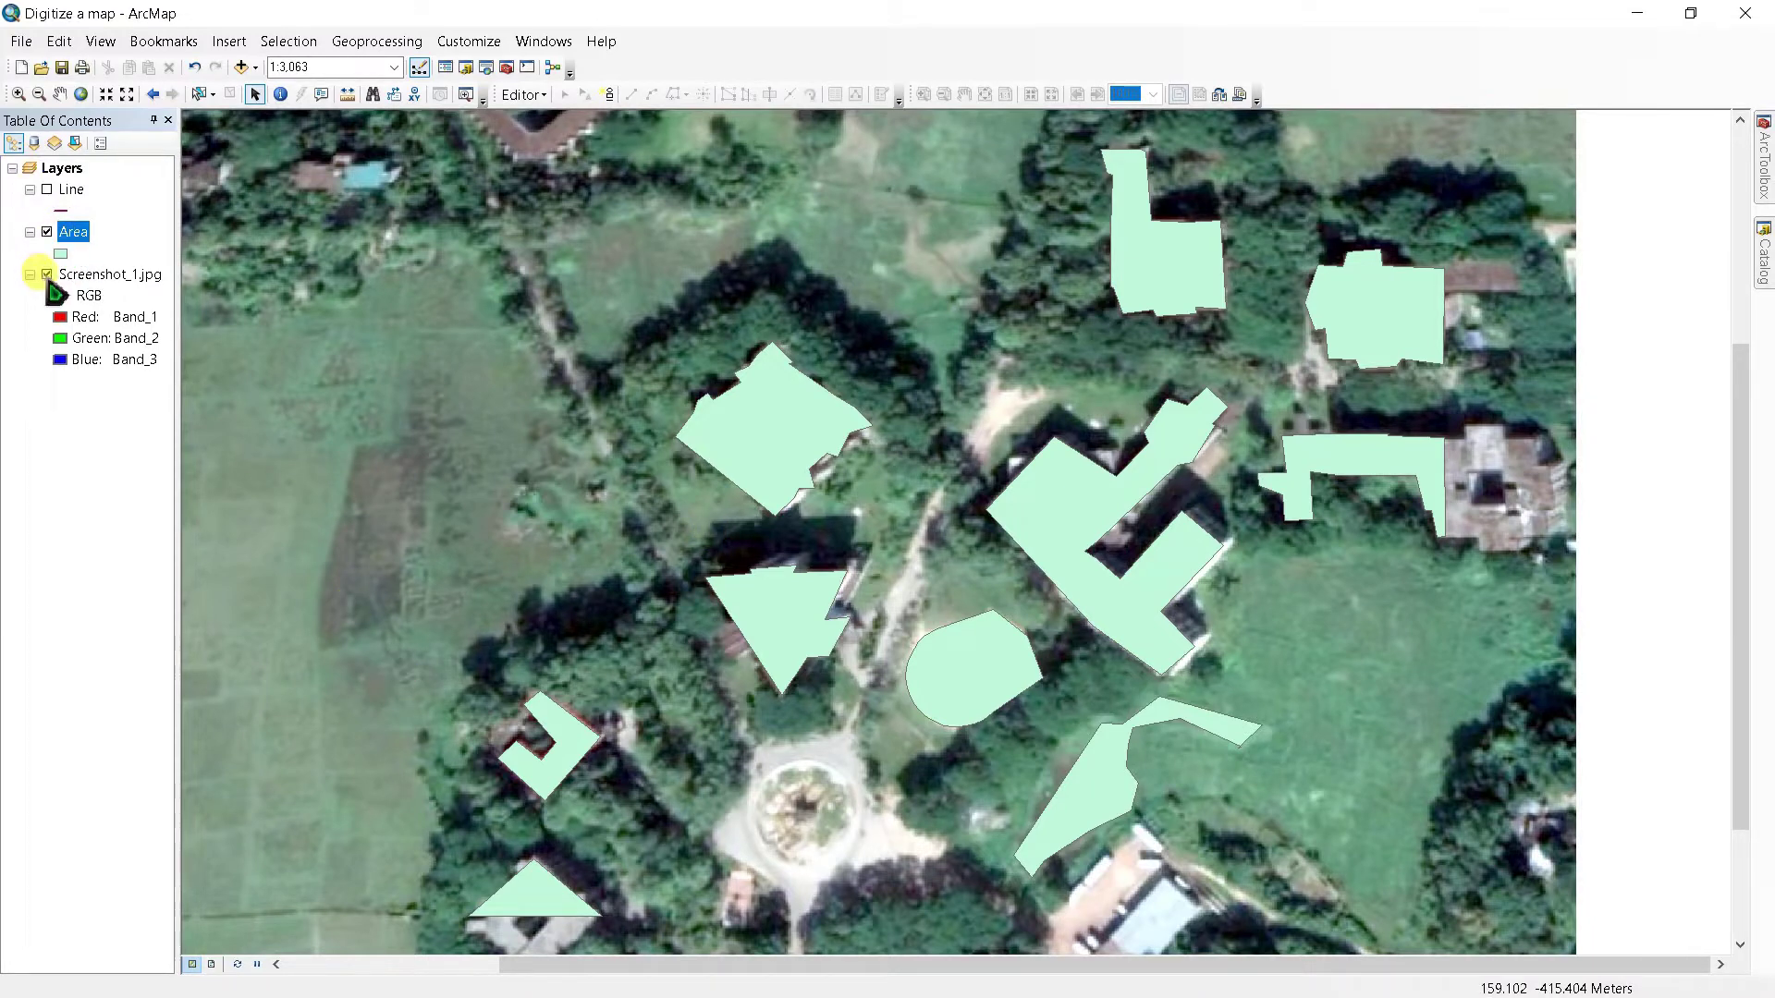
Step: Hide Screenshot_1.jpg and open the Area layer's attribute table
click(47, 275)
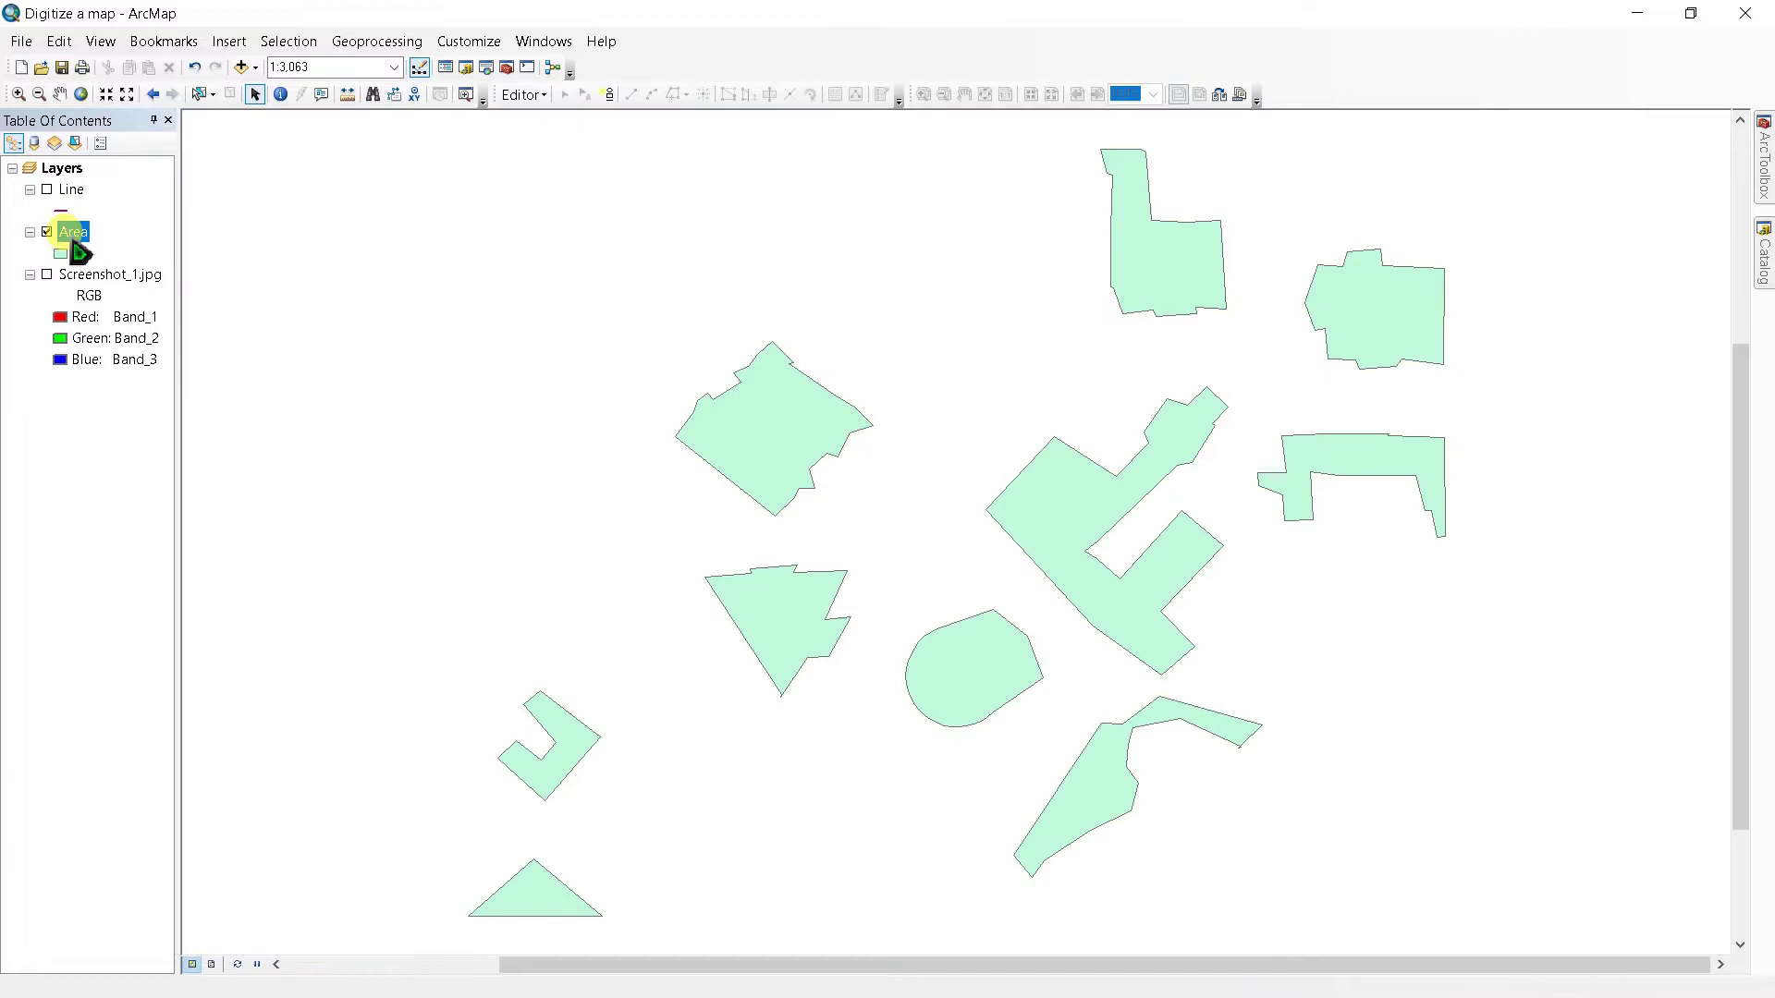
right_click(74, 244)
click(109, 294)
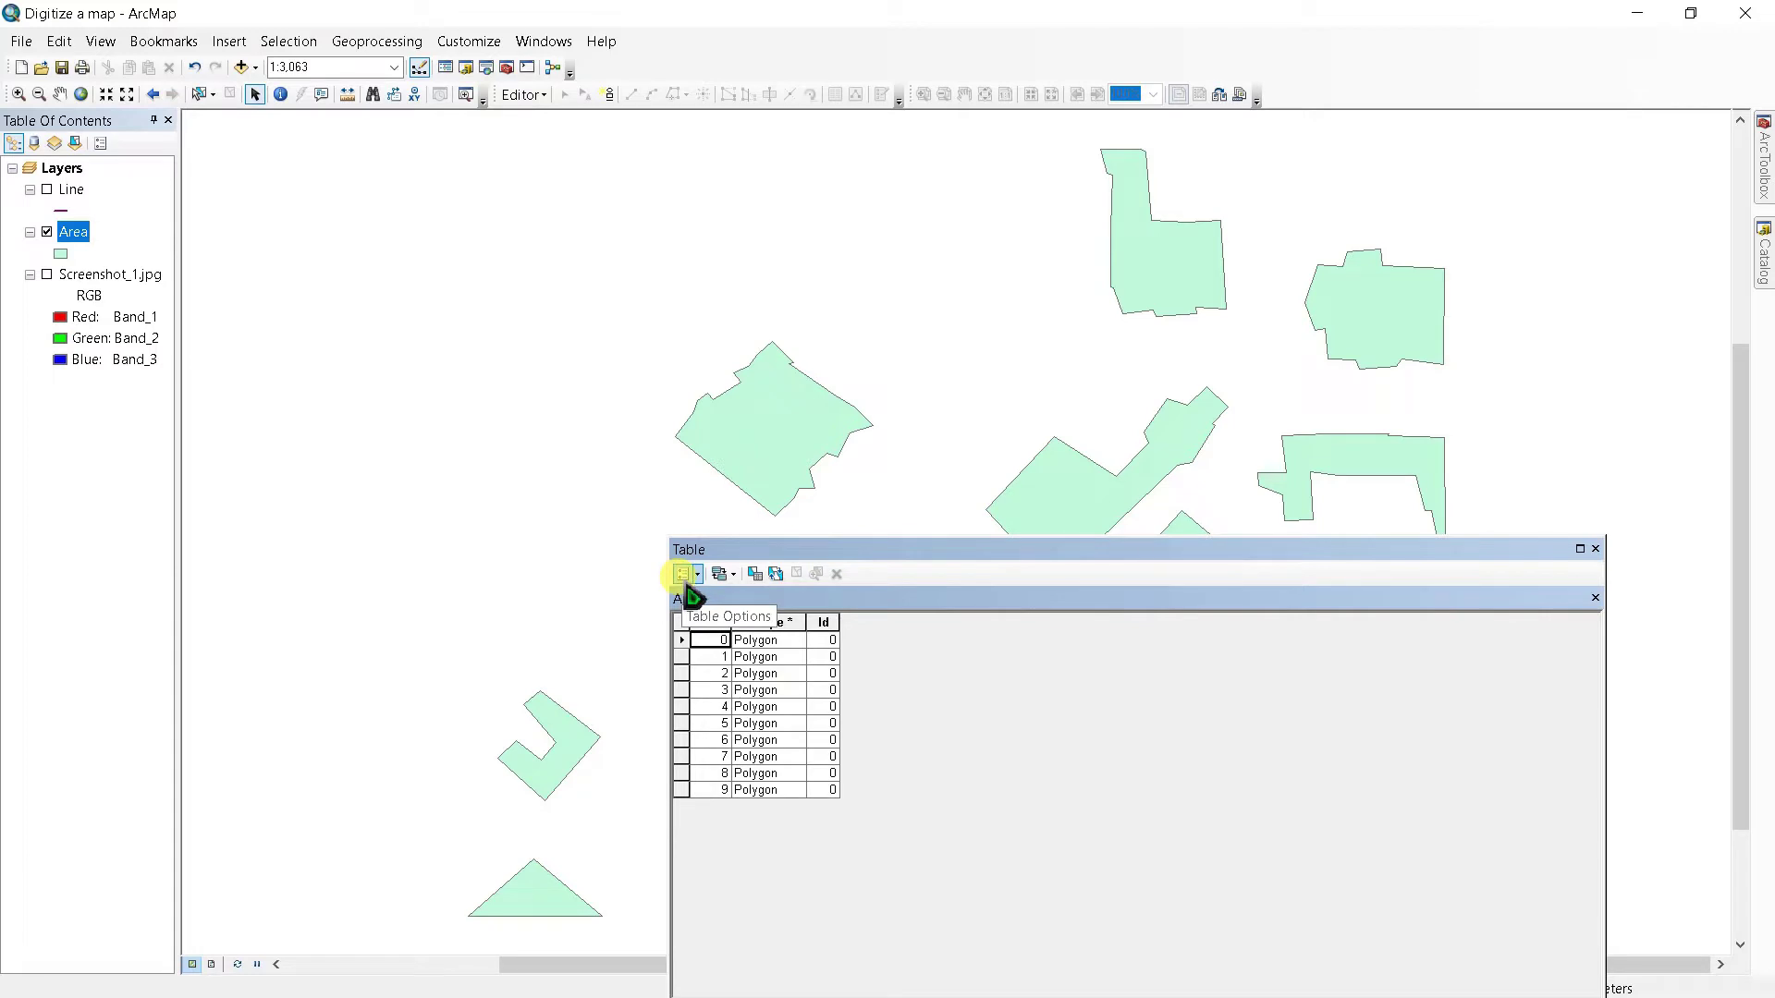
Step: Add a Double-type field named Area to the attribute table
click(684, 575)
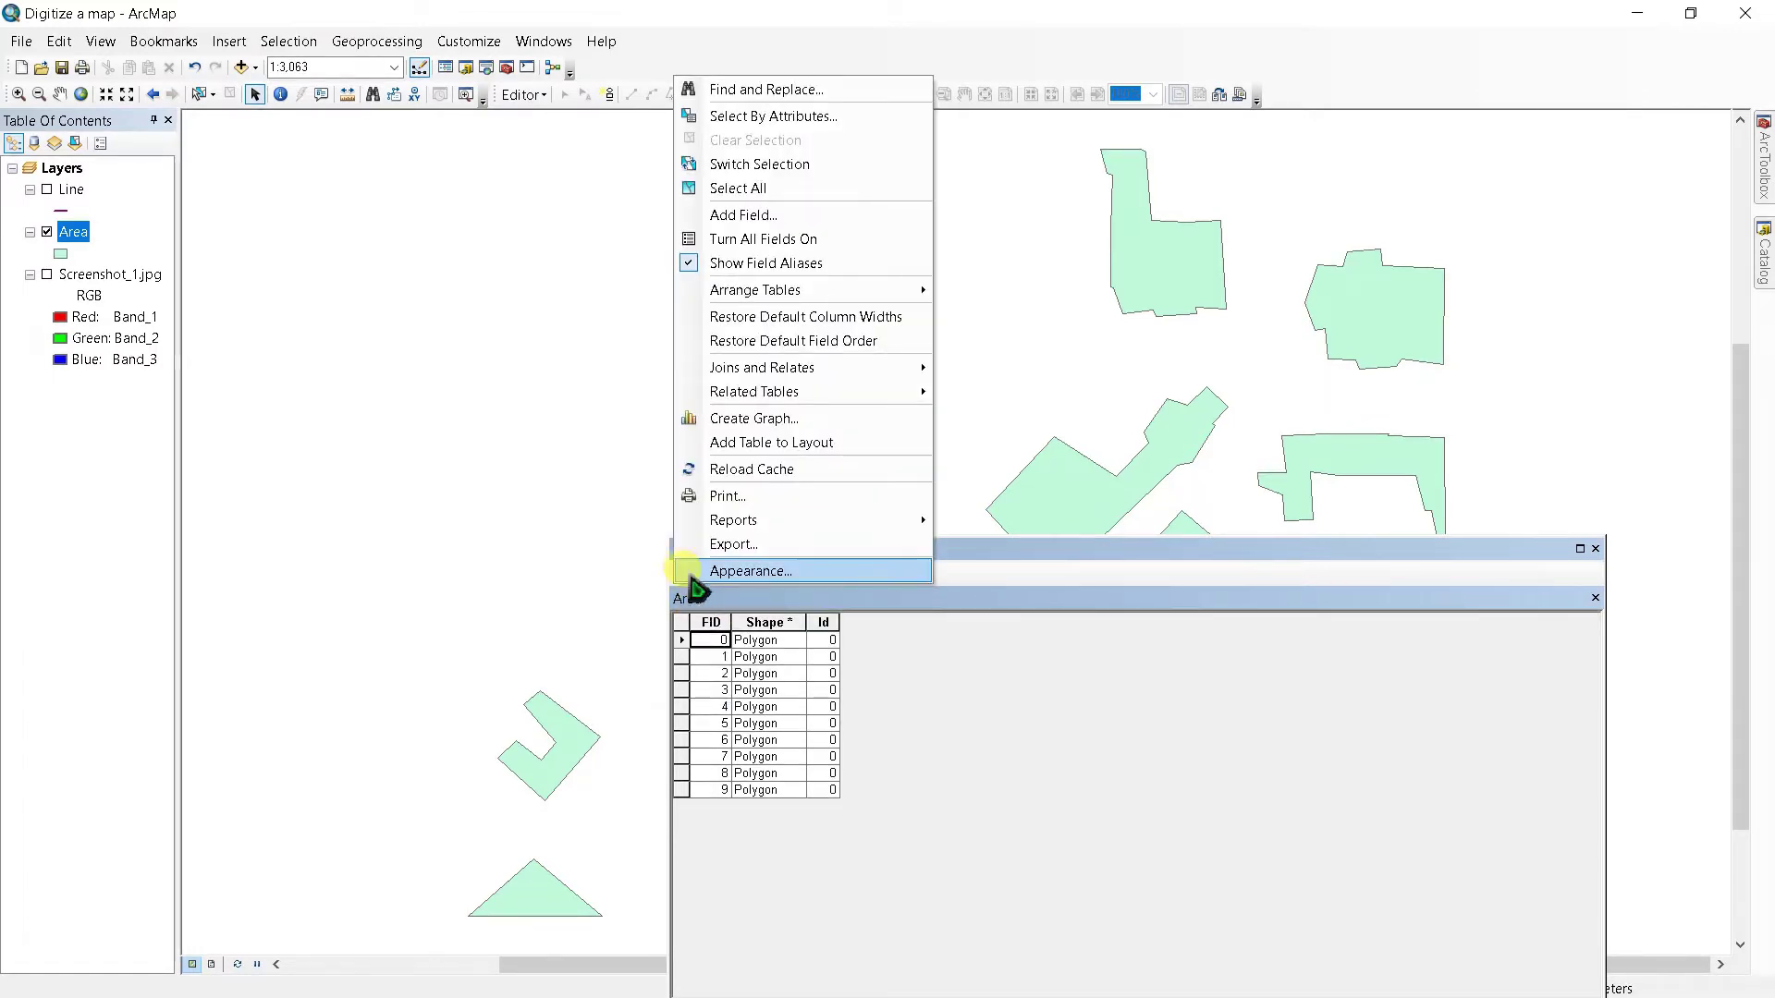
click(740, 214)
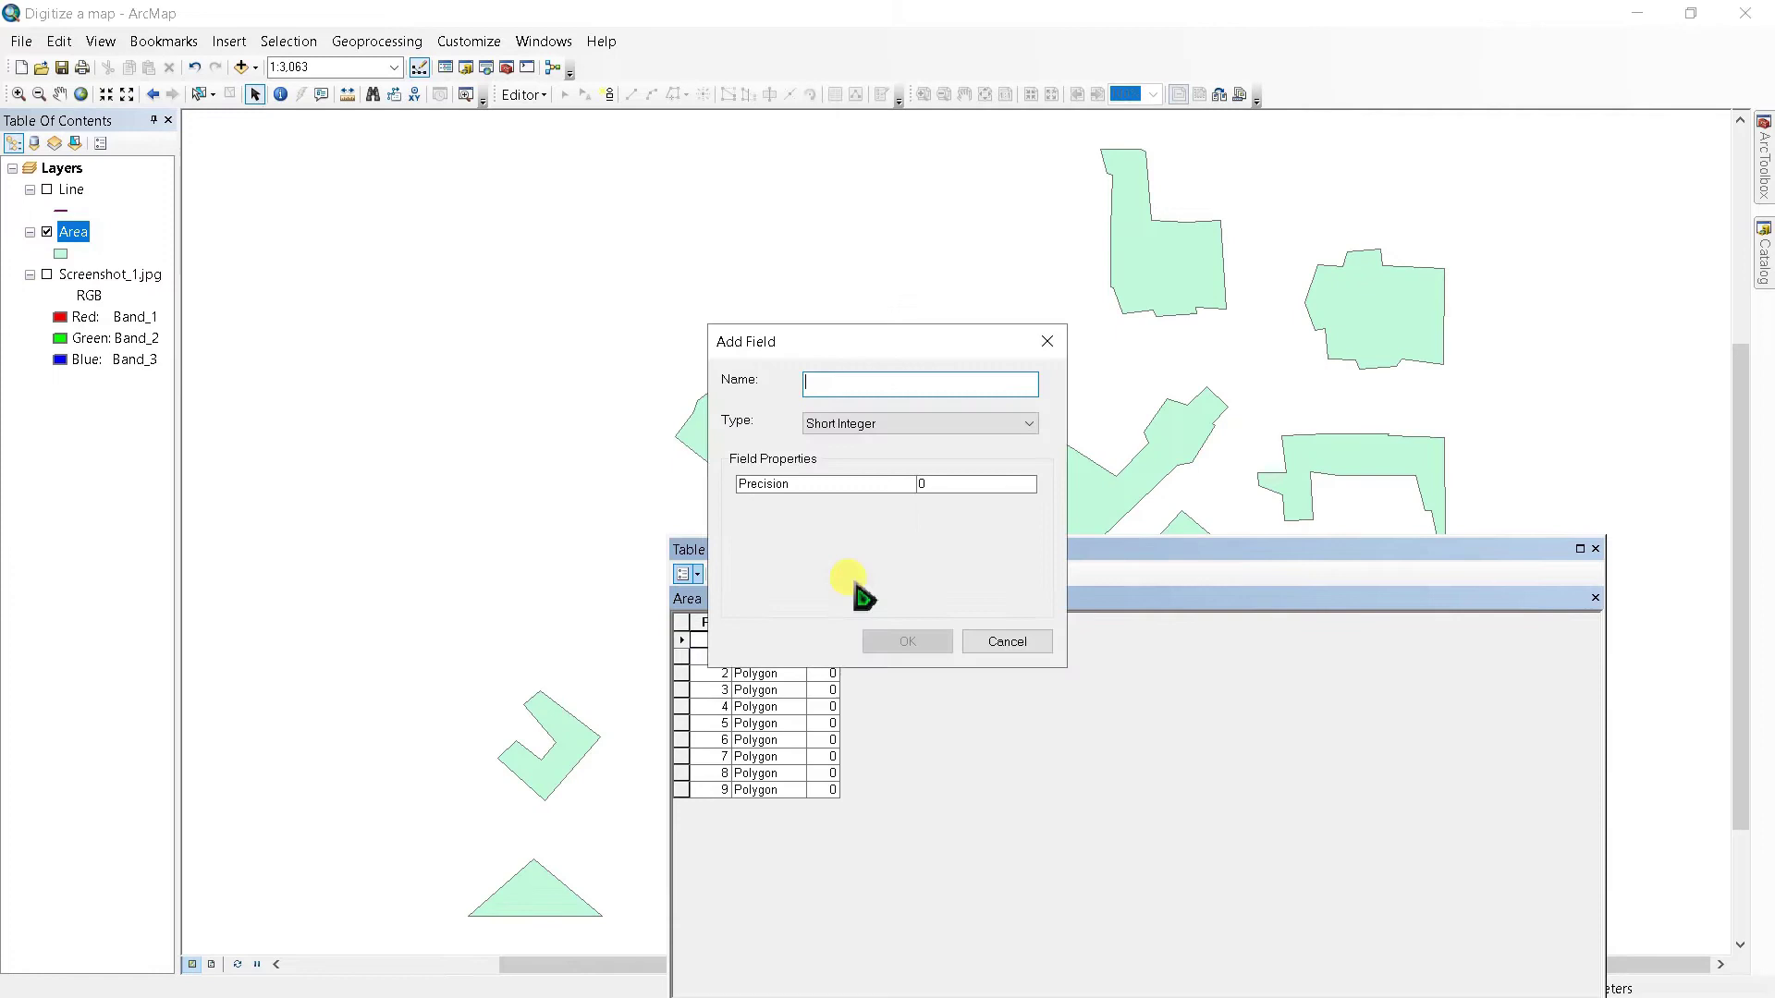
text(Area)
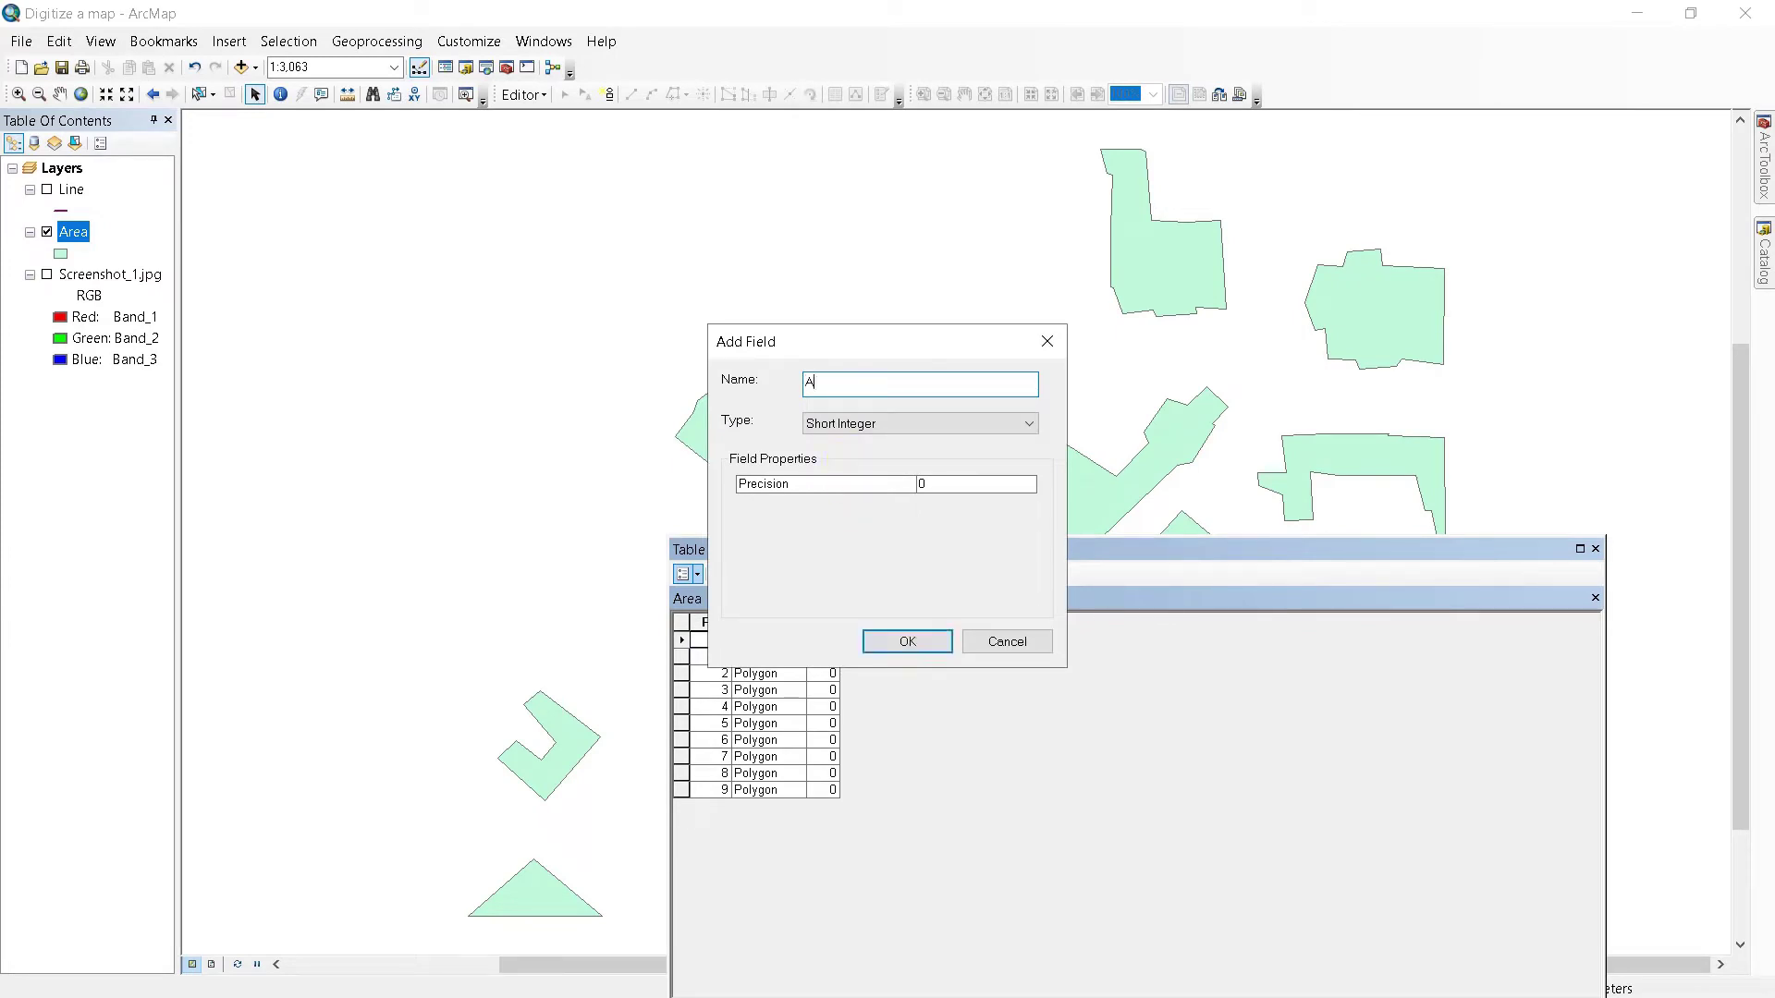
click(843, 427)
click(845, 490)
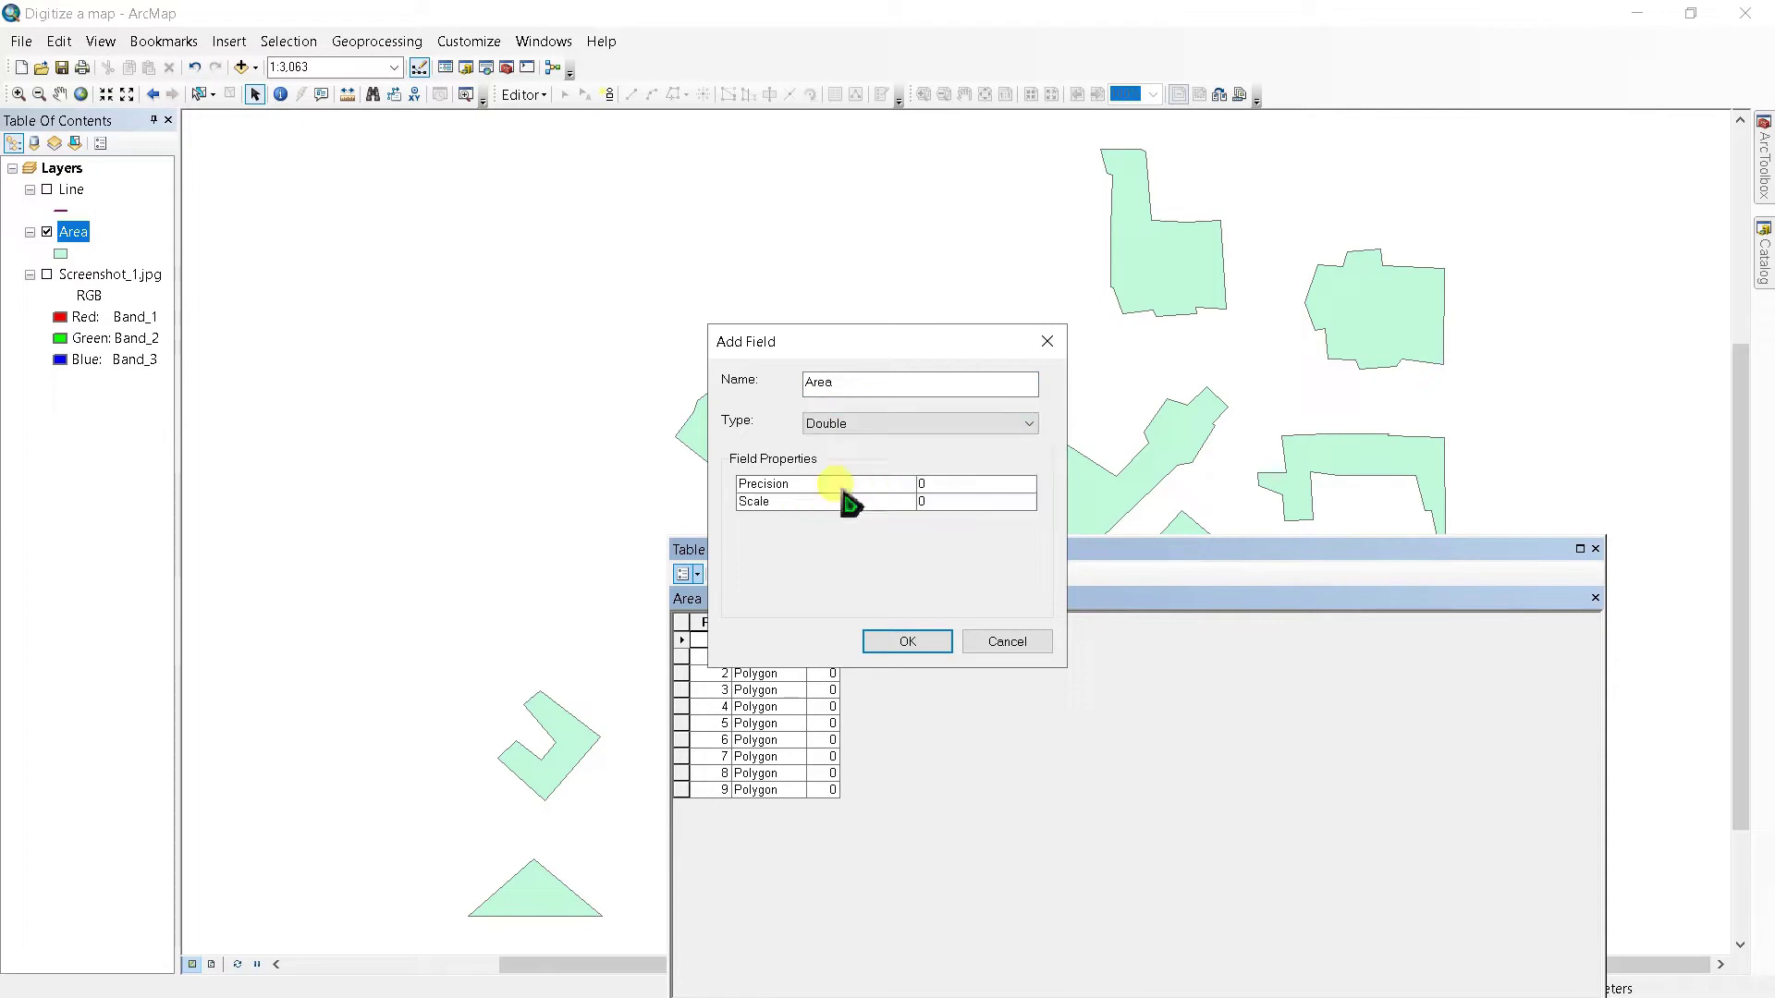
click(910, 645)
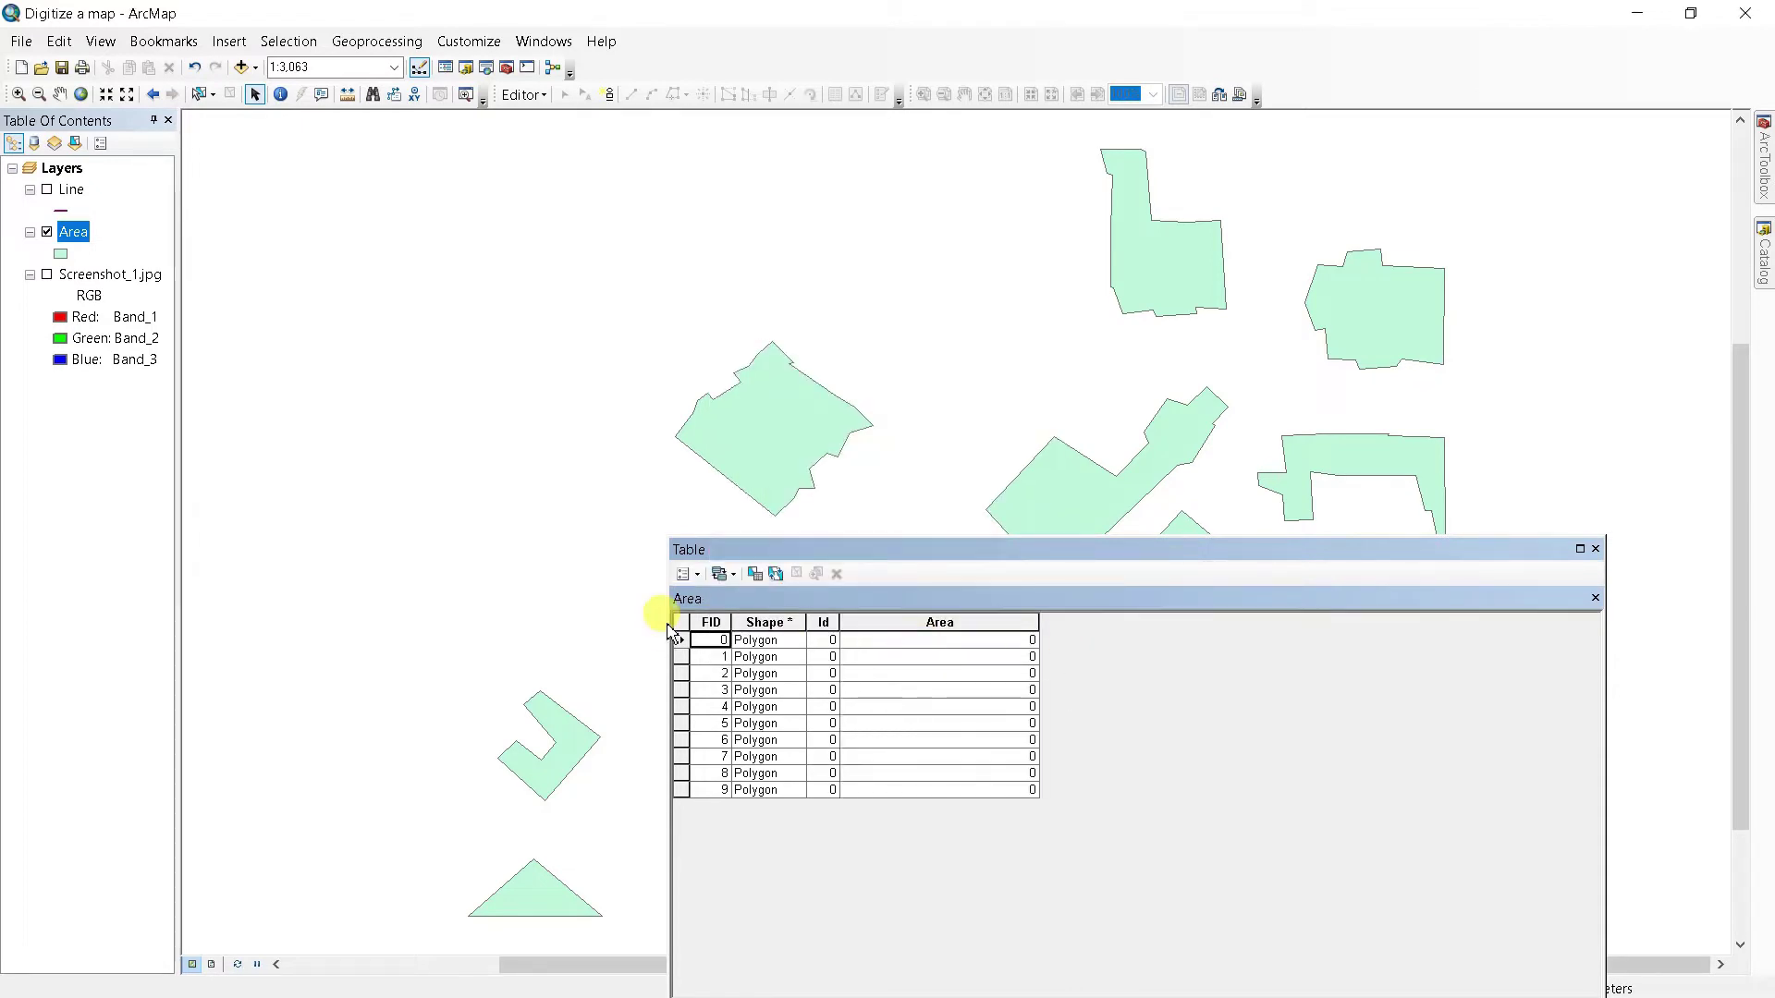
Step: Add a field named Perimetre to the attribute table
click(684, 574)
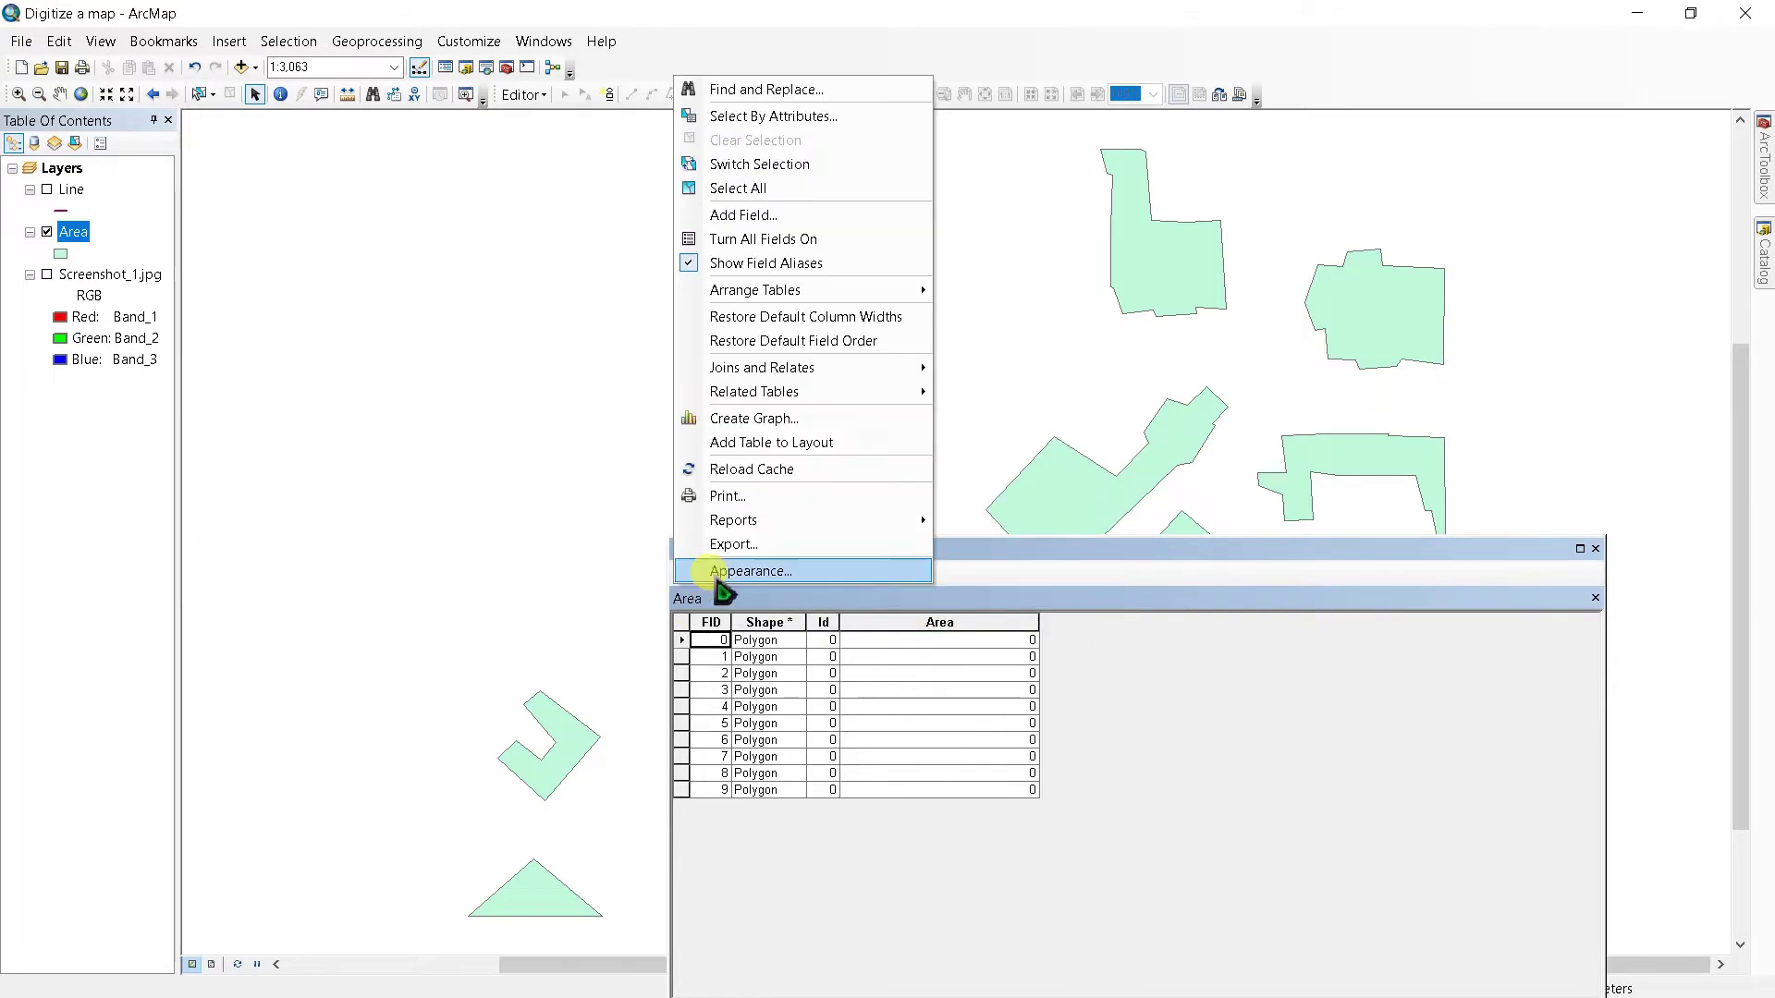
click(742, 214)
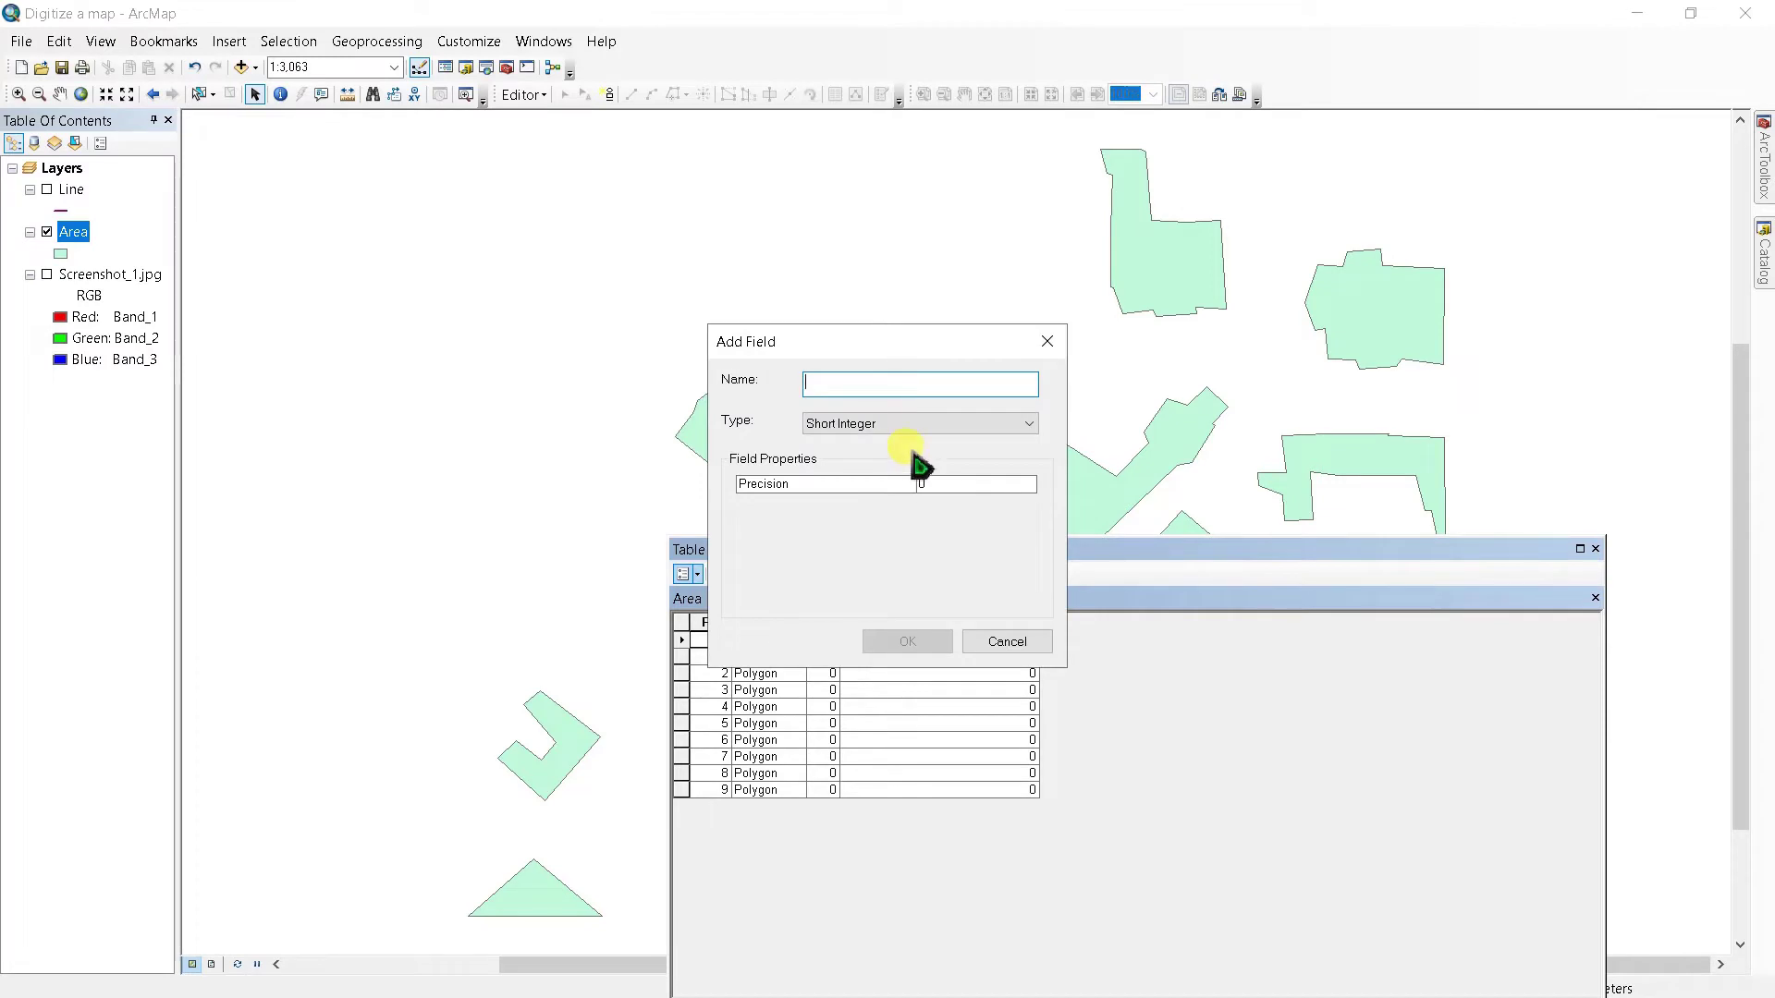
text(Perimetre)
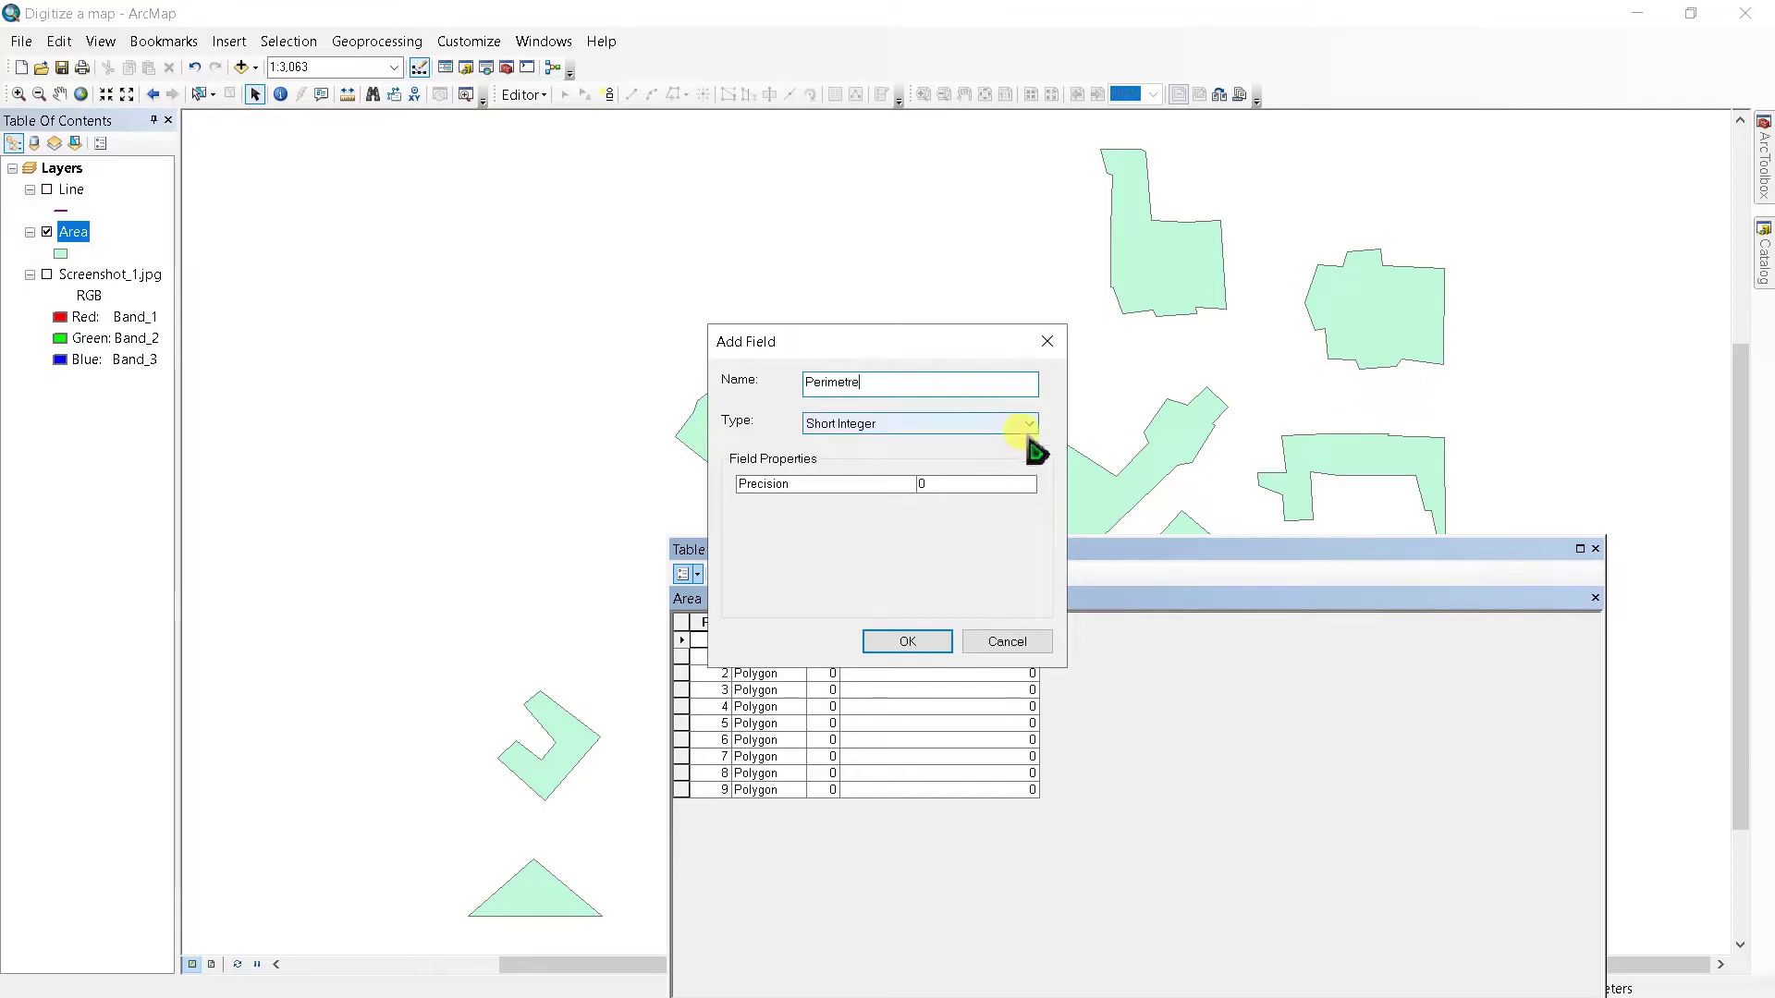
click(907, 642)
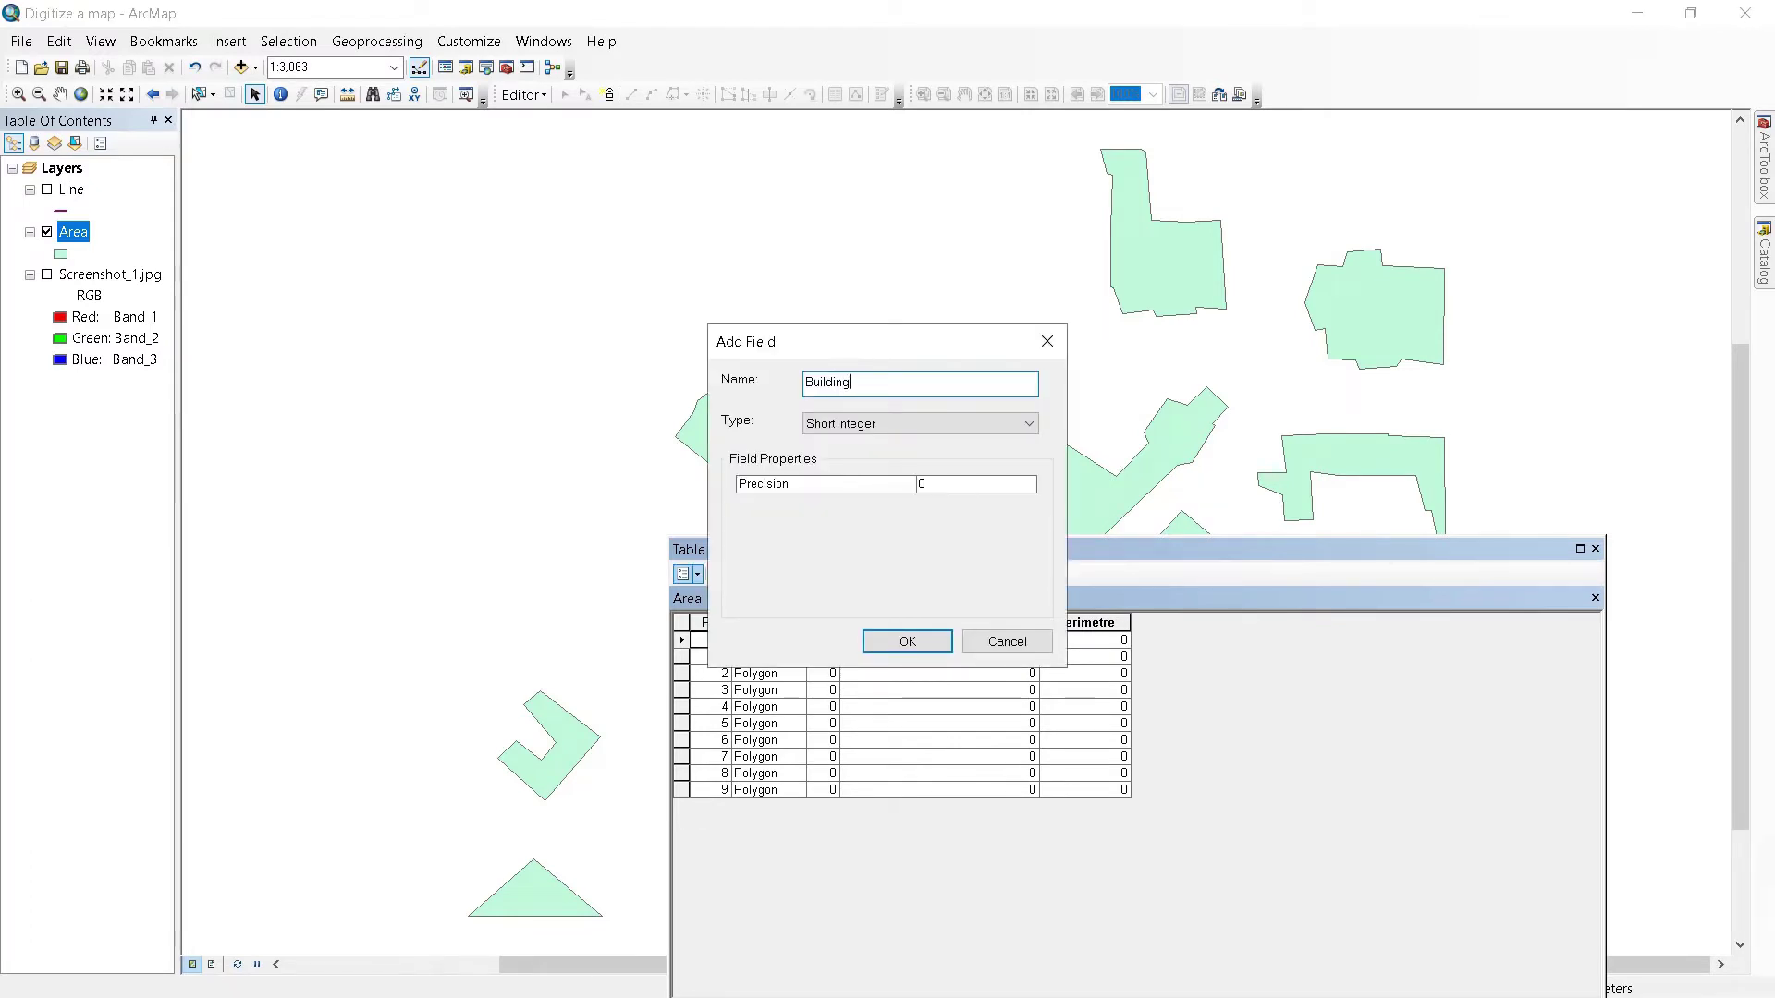
Step: Add a Text-type field named Building
click(978, 424)
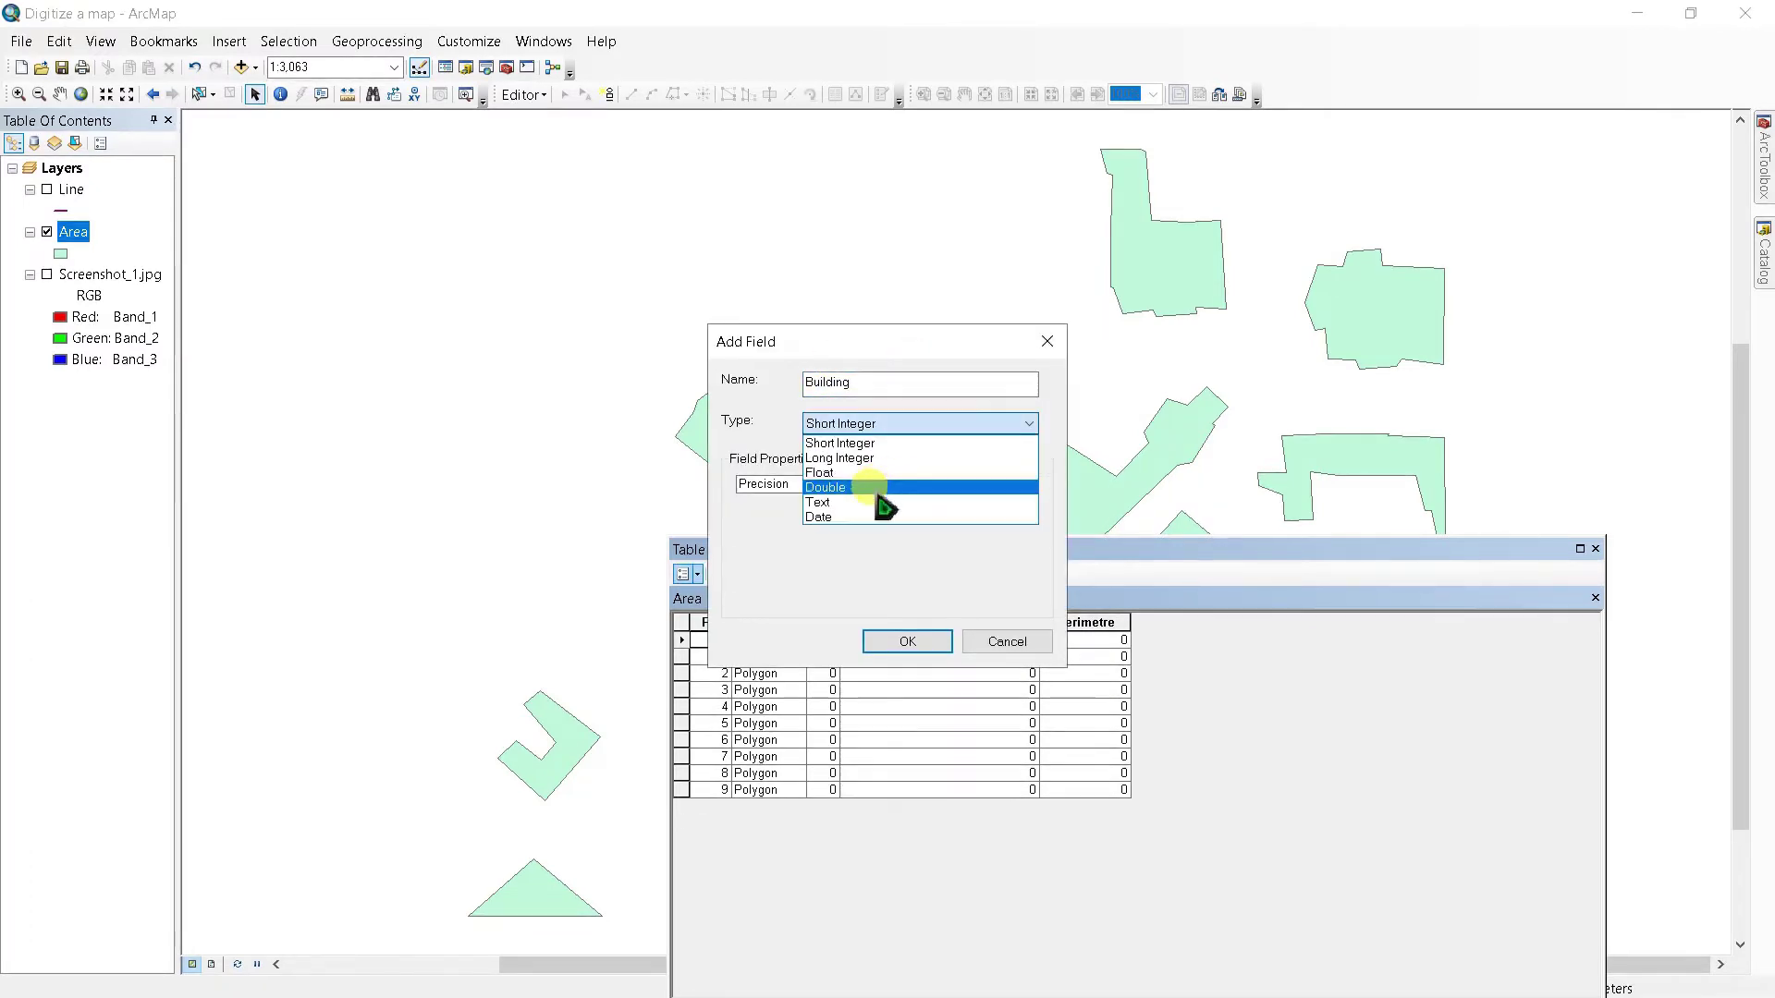
click(846, 504)
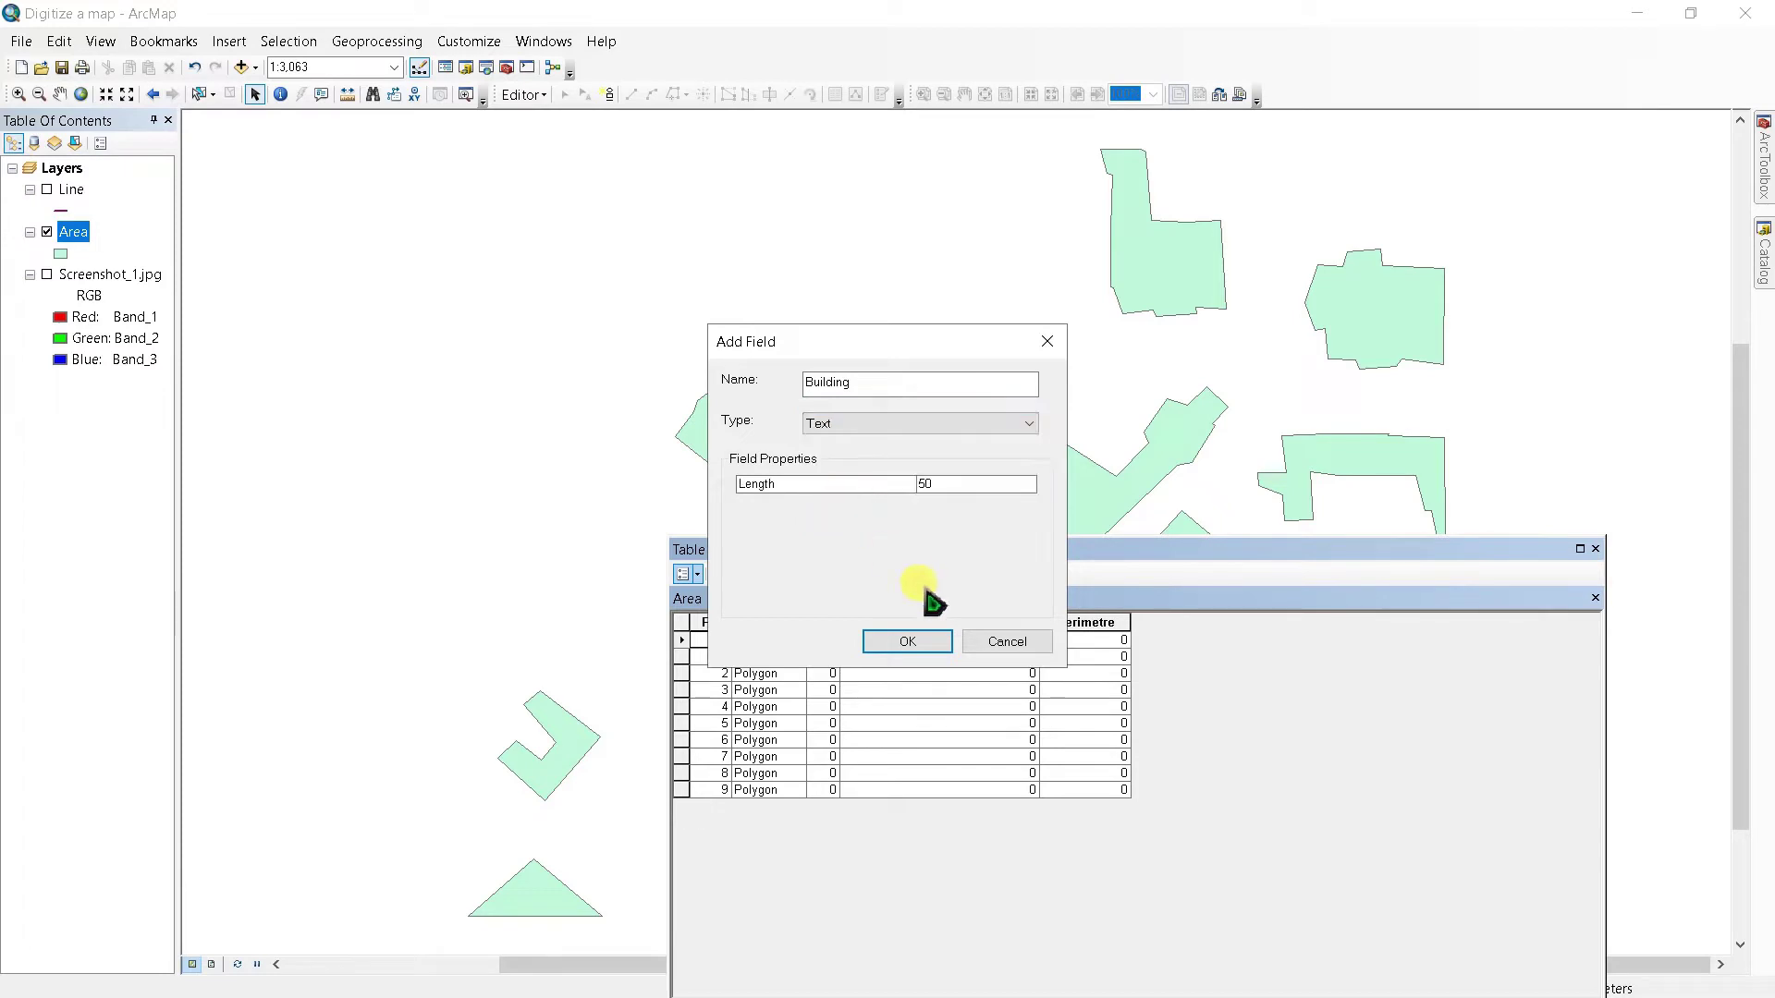
click(935, 644)
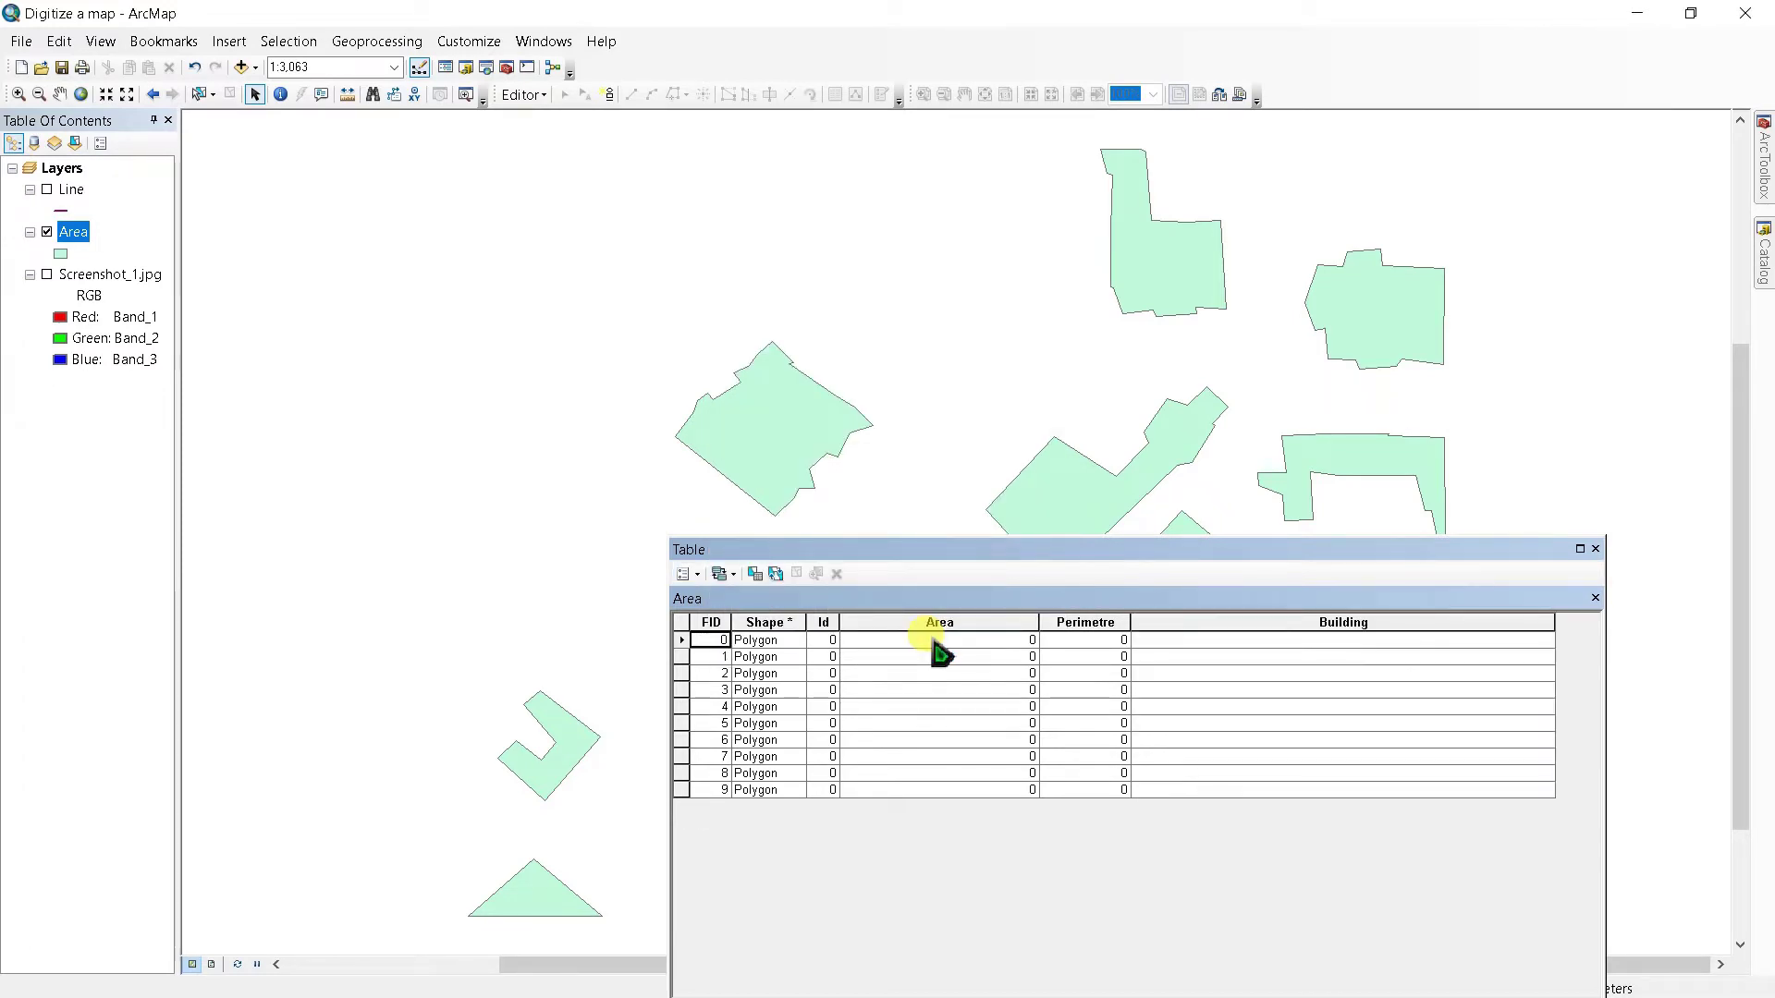
Step: Calculate the Area column's geometry as polygon area in square kilometres
click(905, 621)
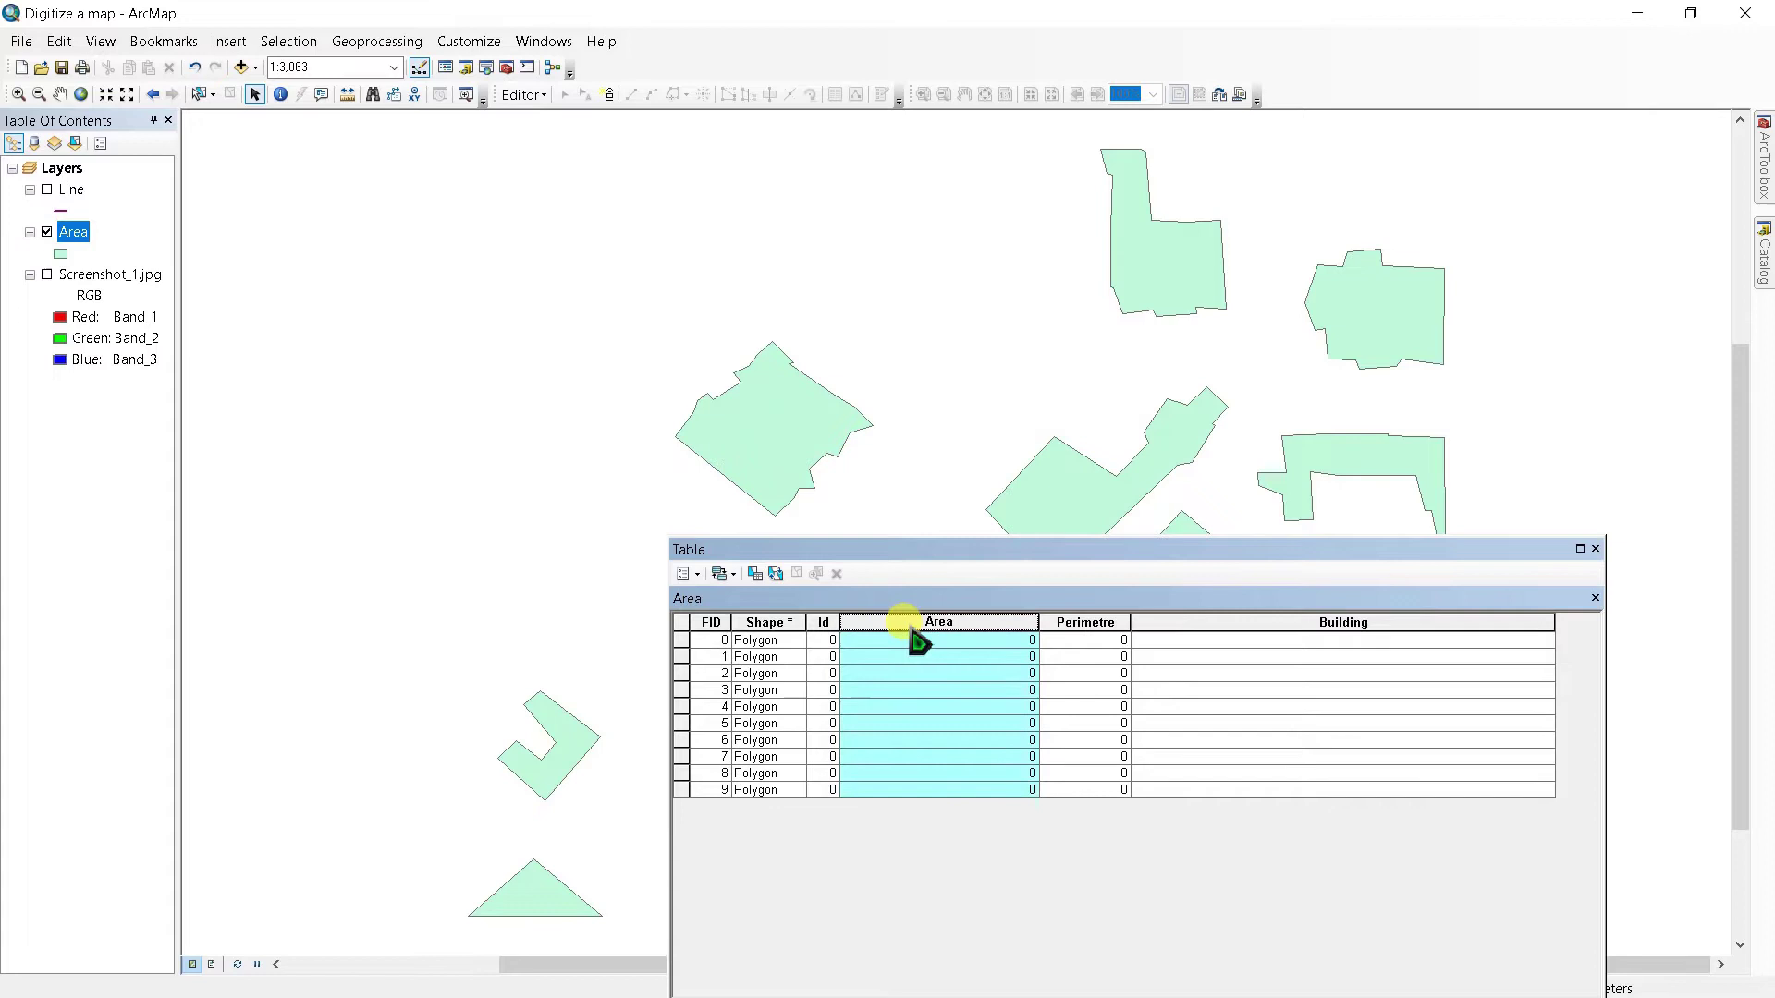
right_click(911, 631)
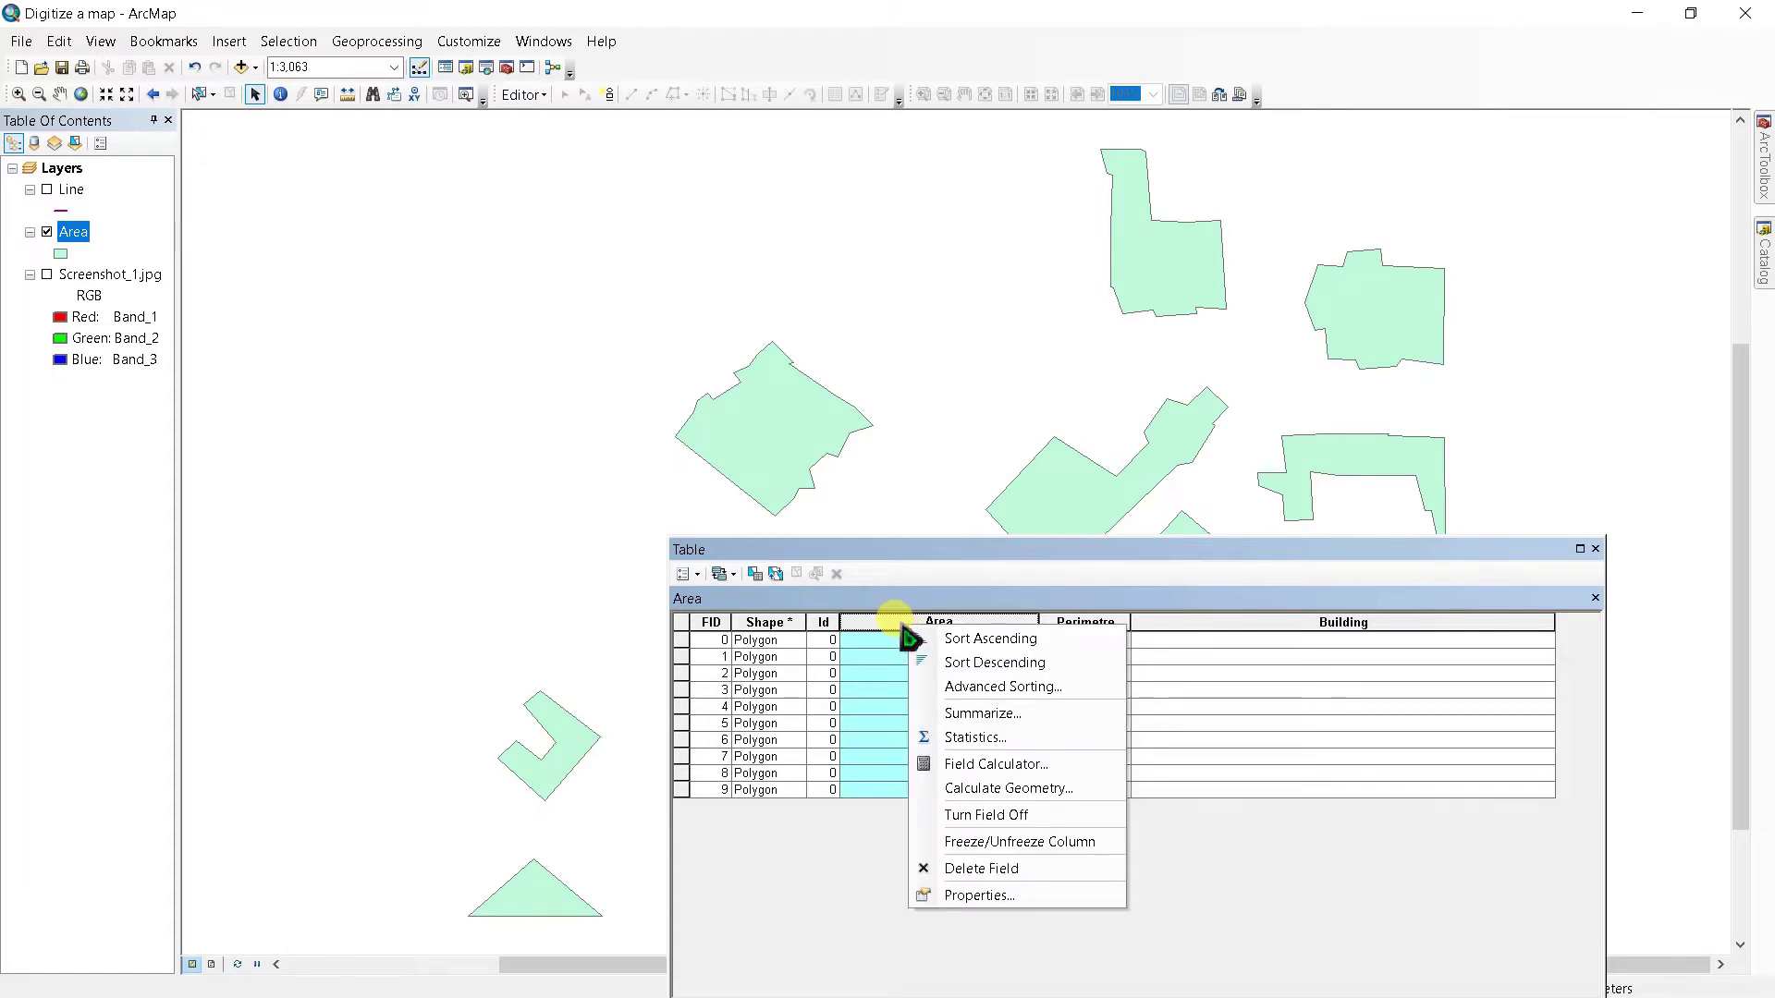
click(991, 791)
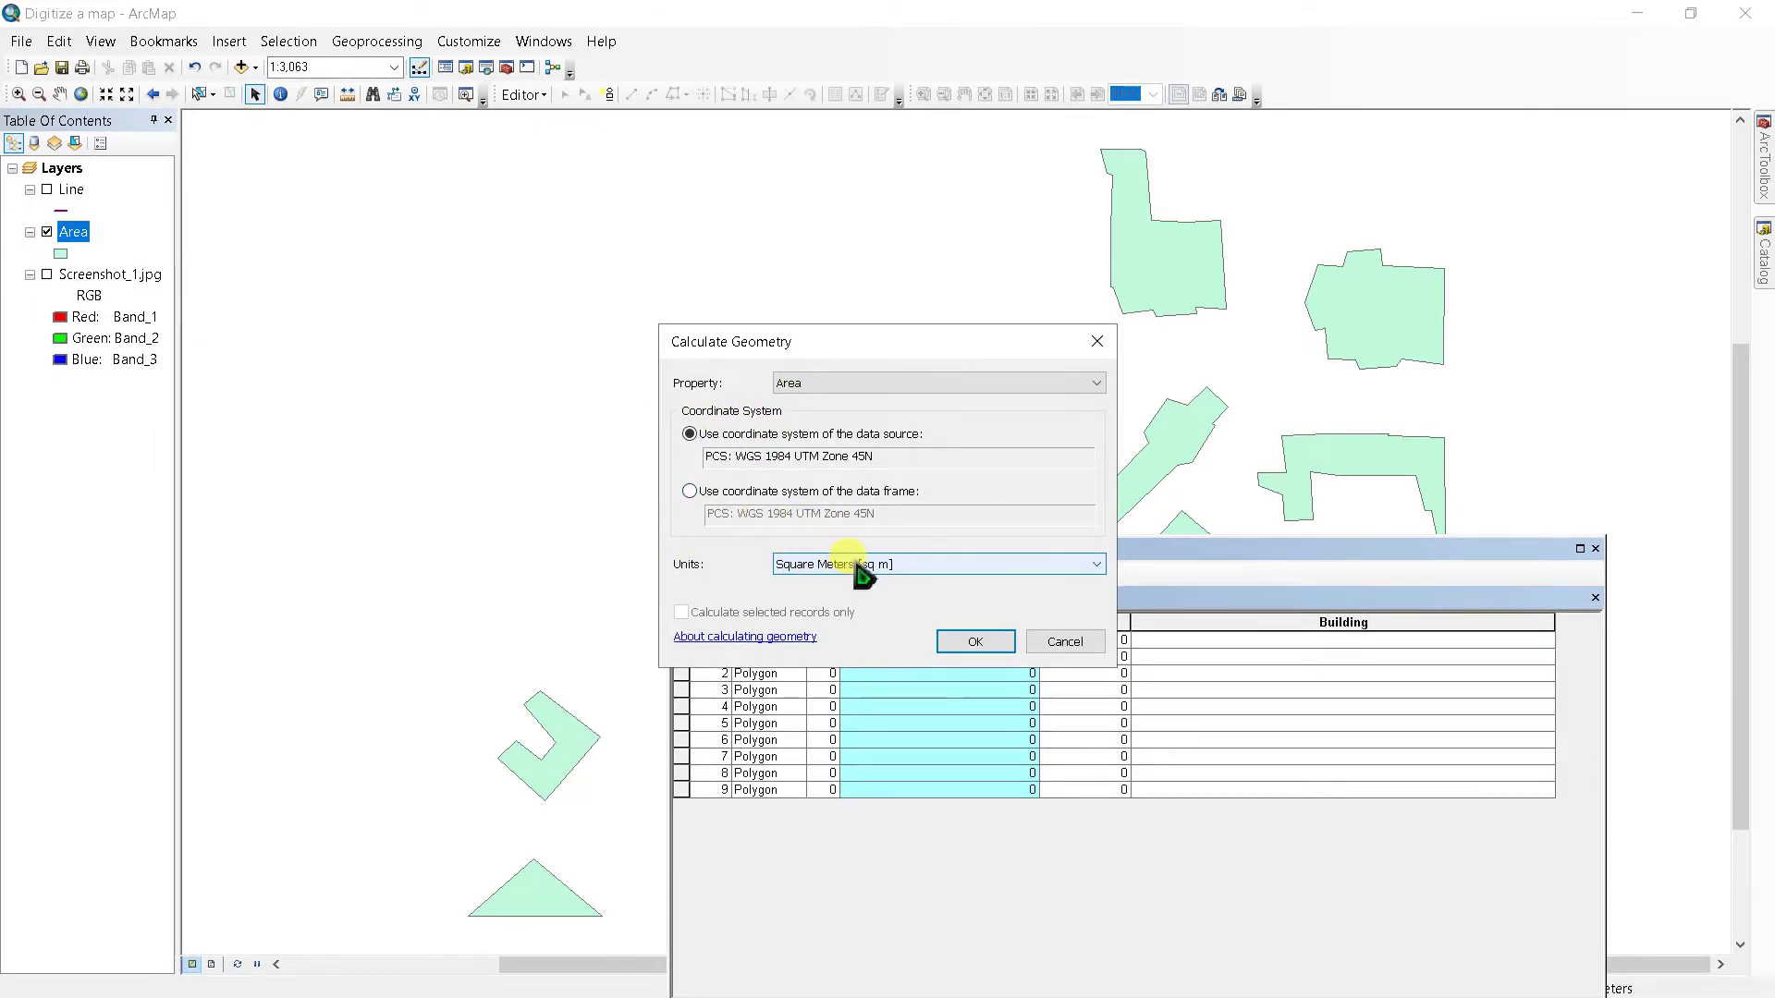
click(889, 566)
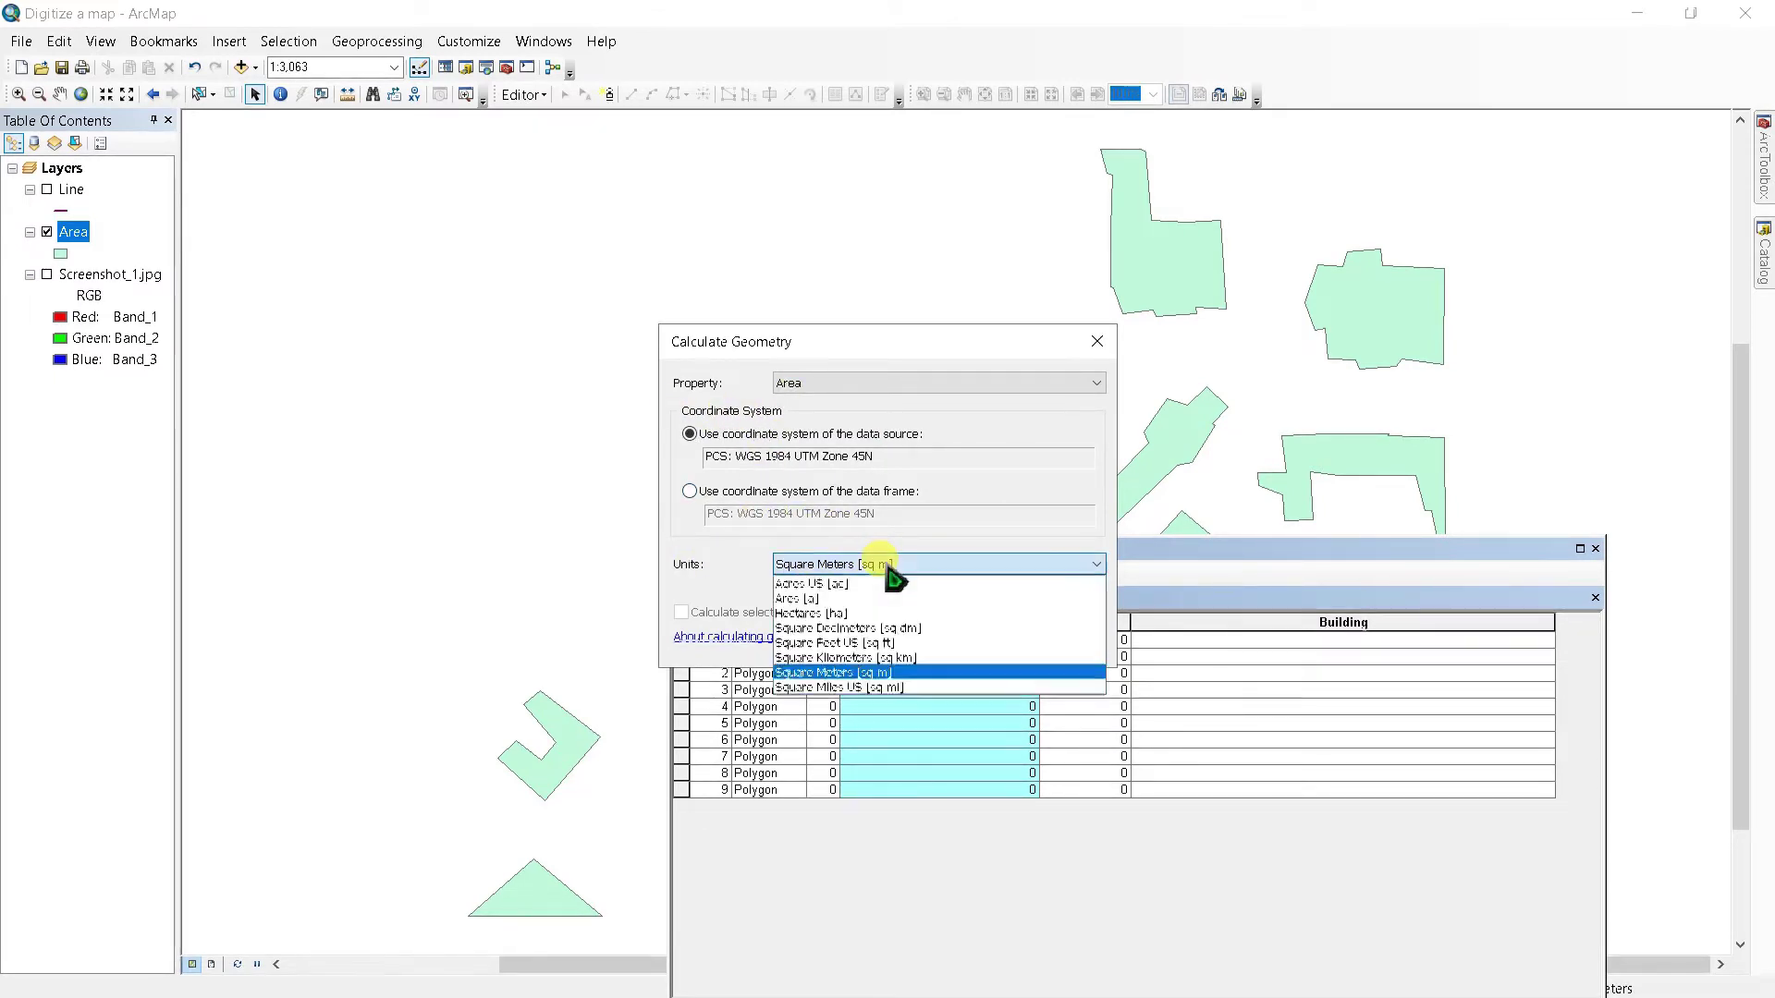
click(873, 658)
click(975, 642)
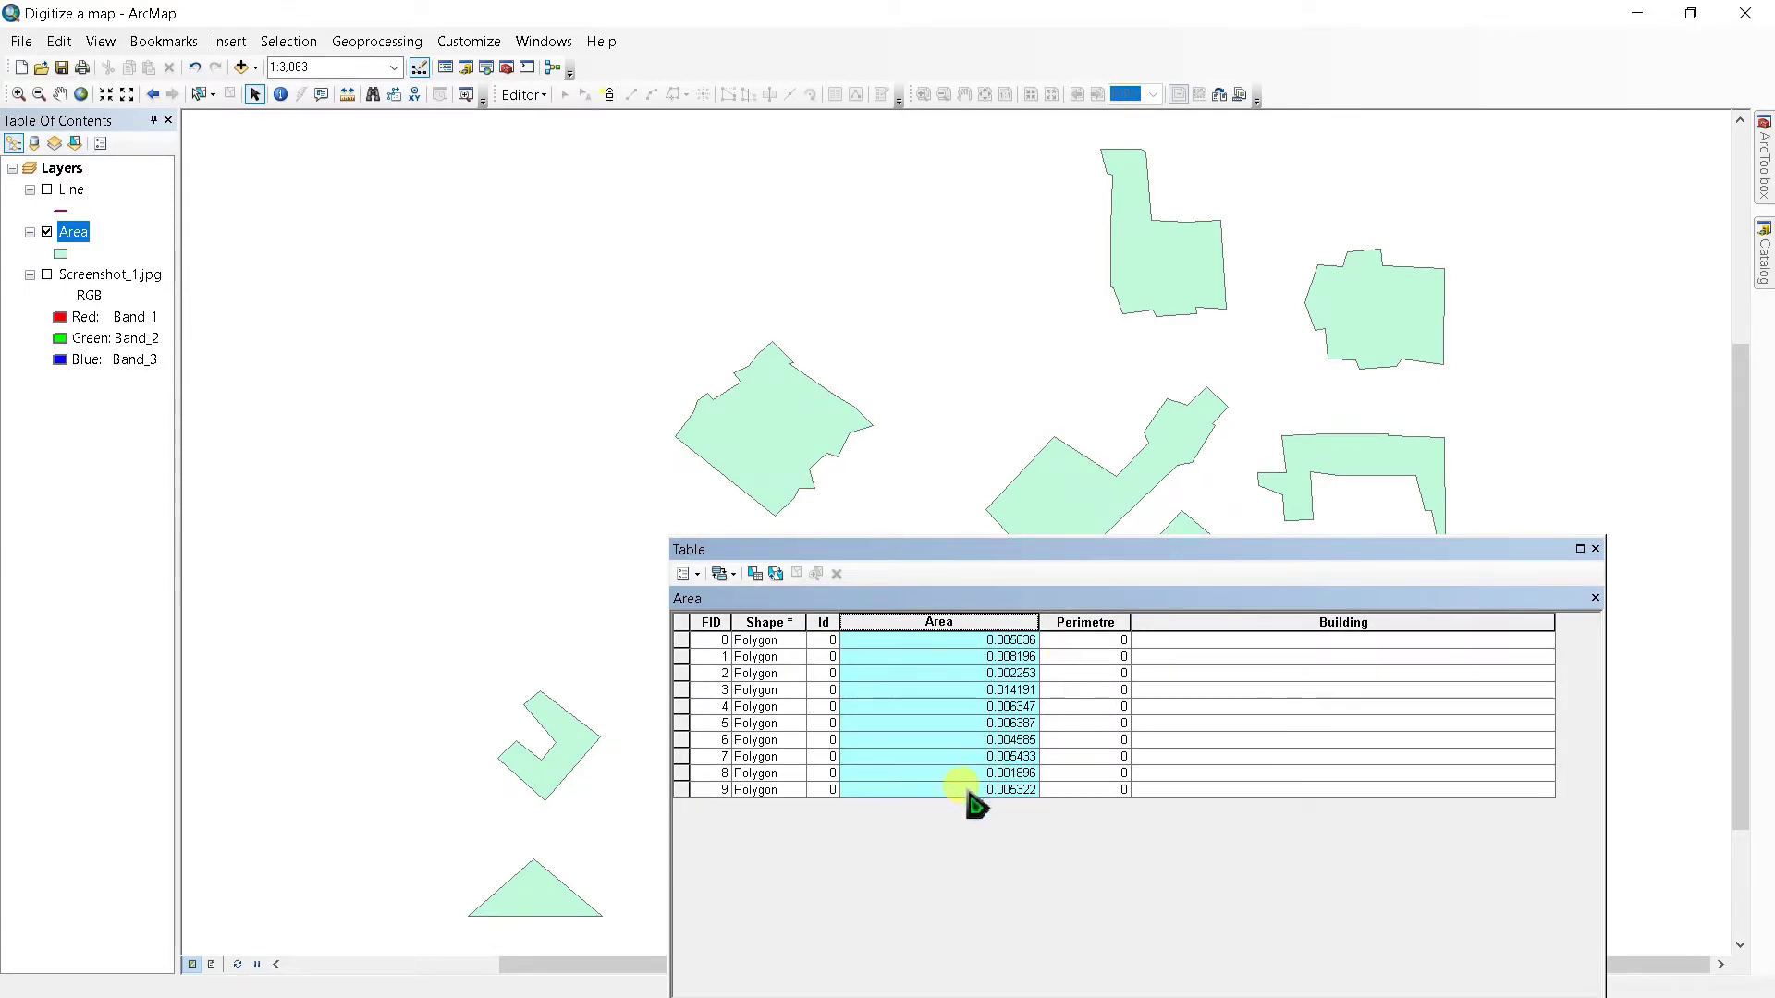
Step: Recalculate the Area column's geometry with units set to Square Meters
right_click(945, 625)
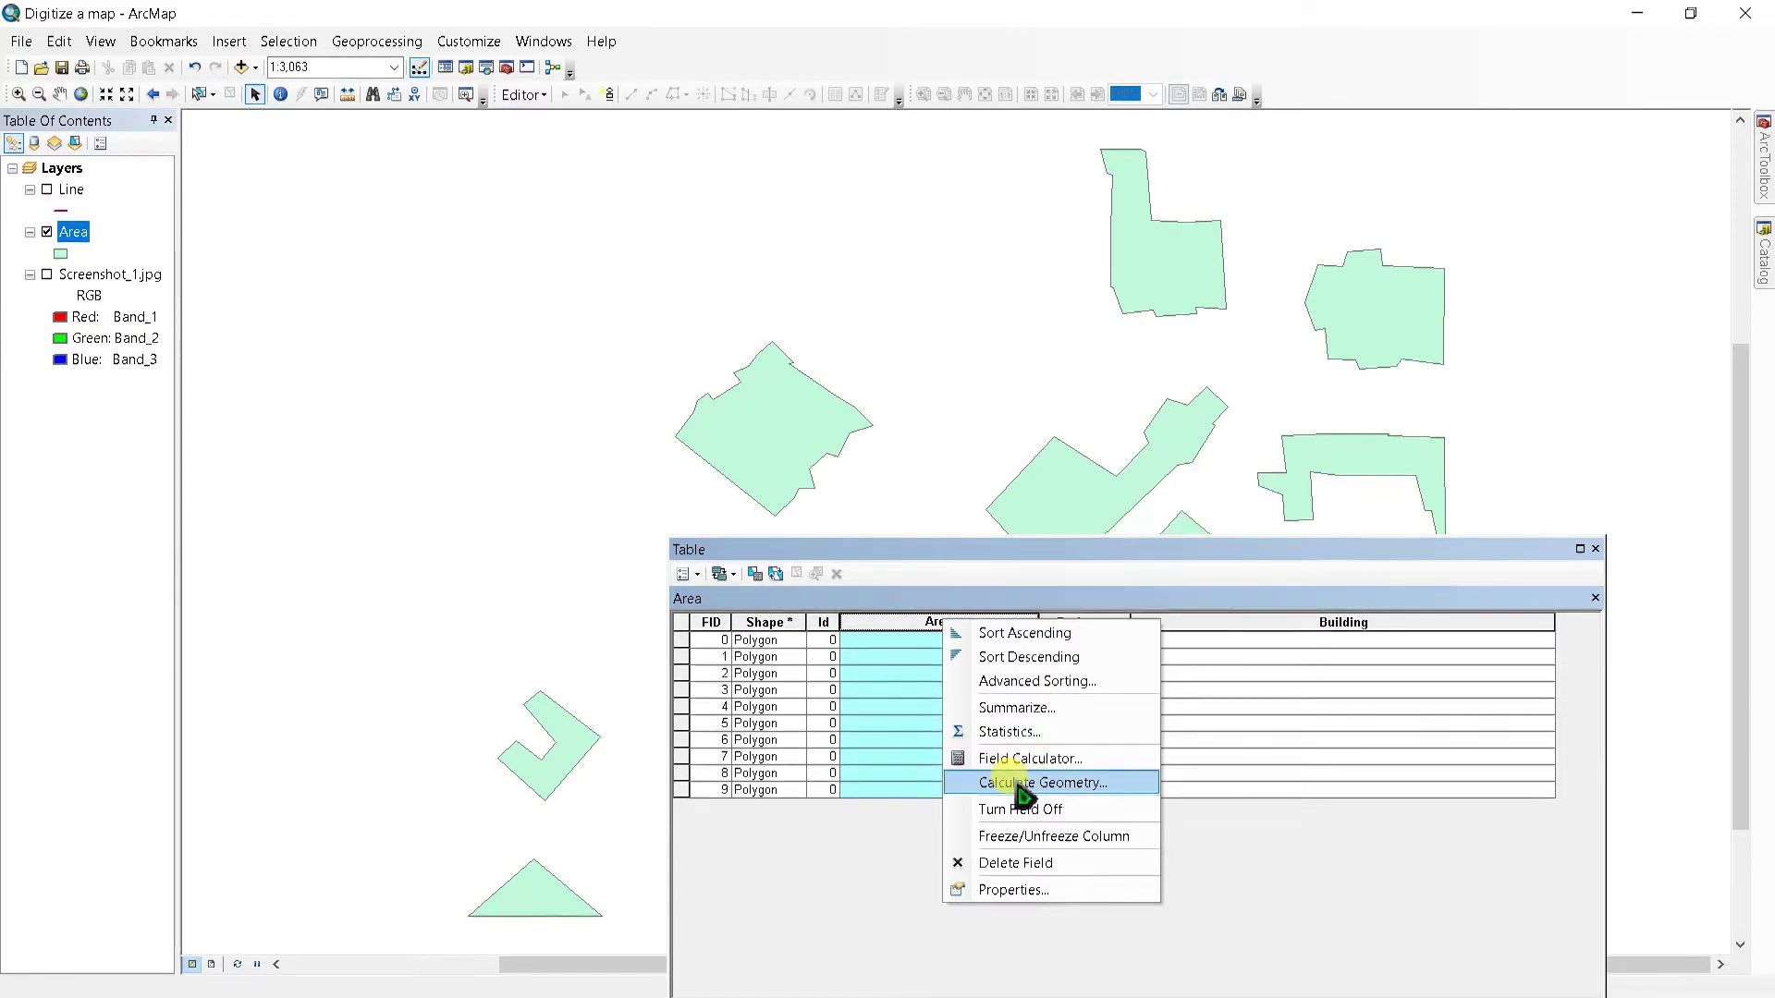
click(1019, 784)
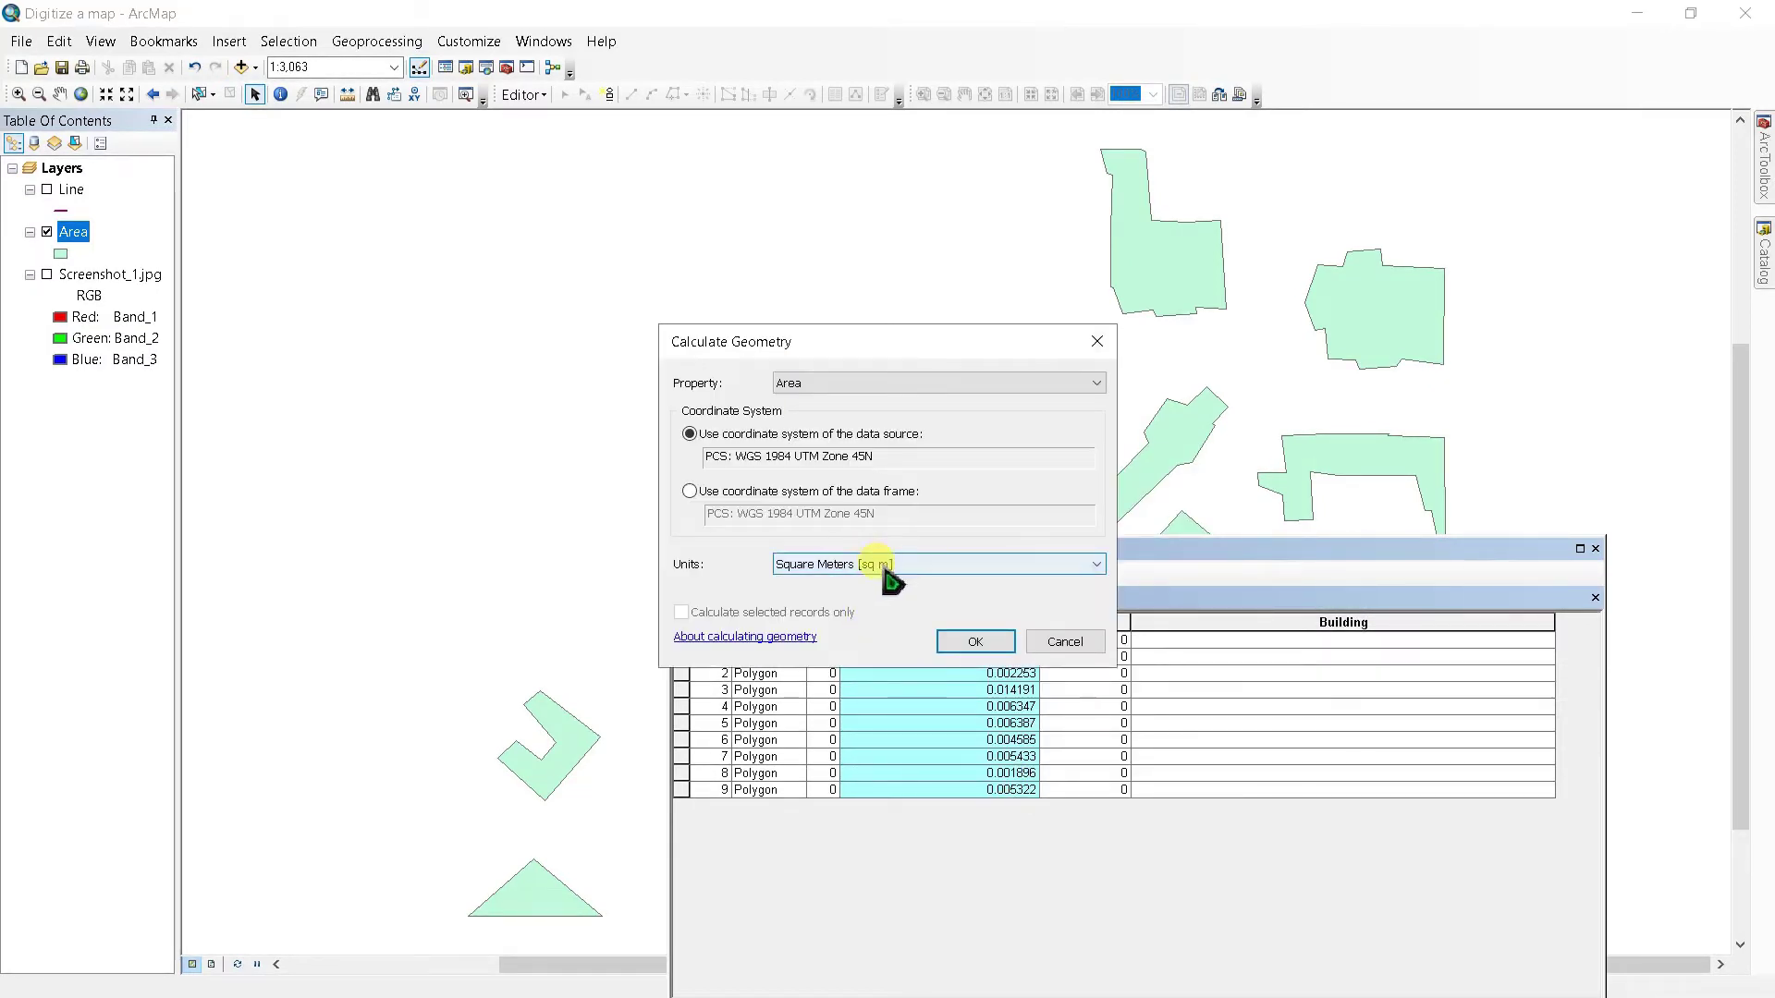
click(999, 565)
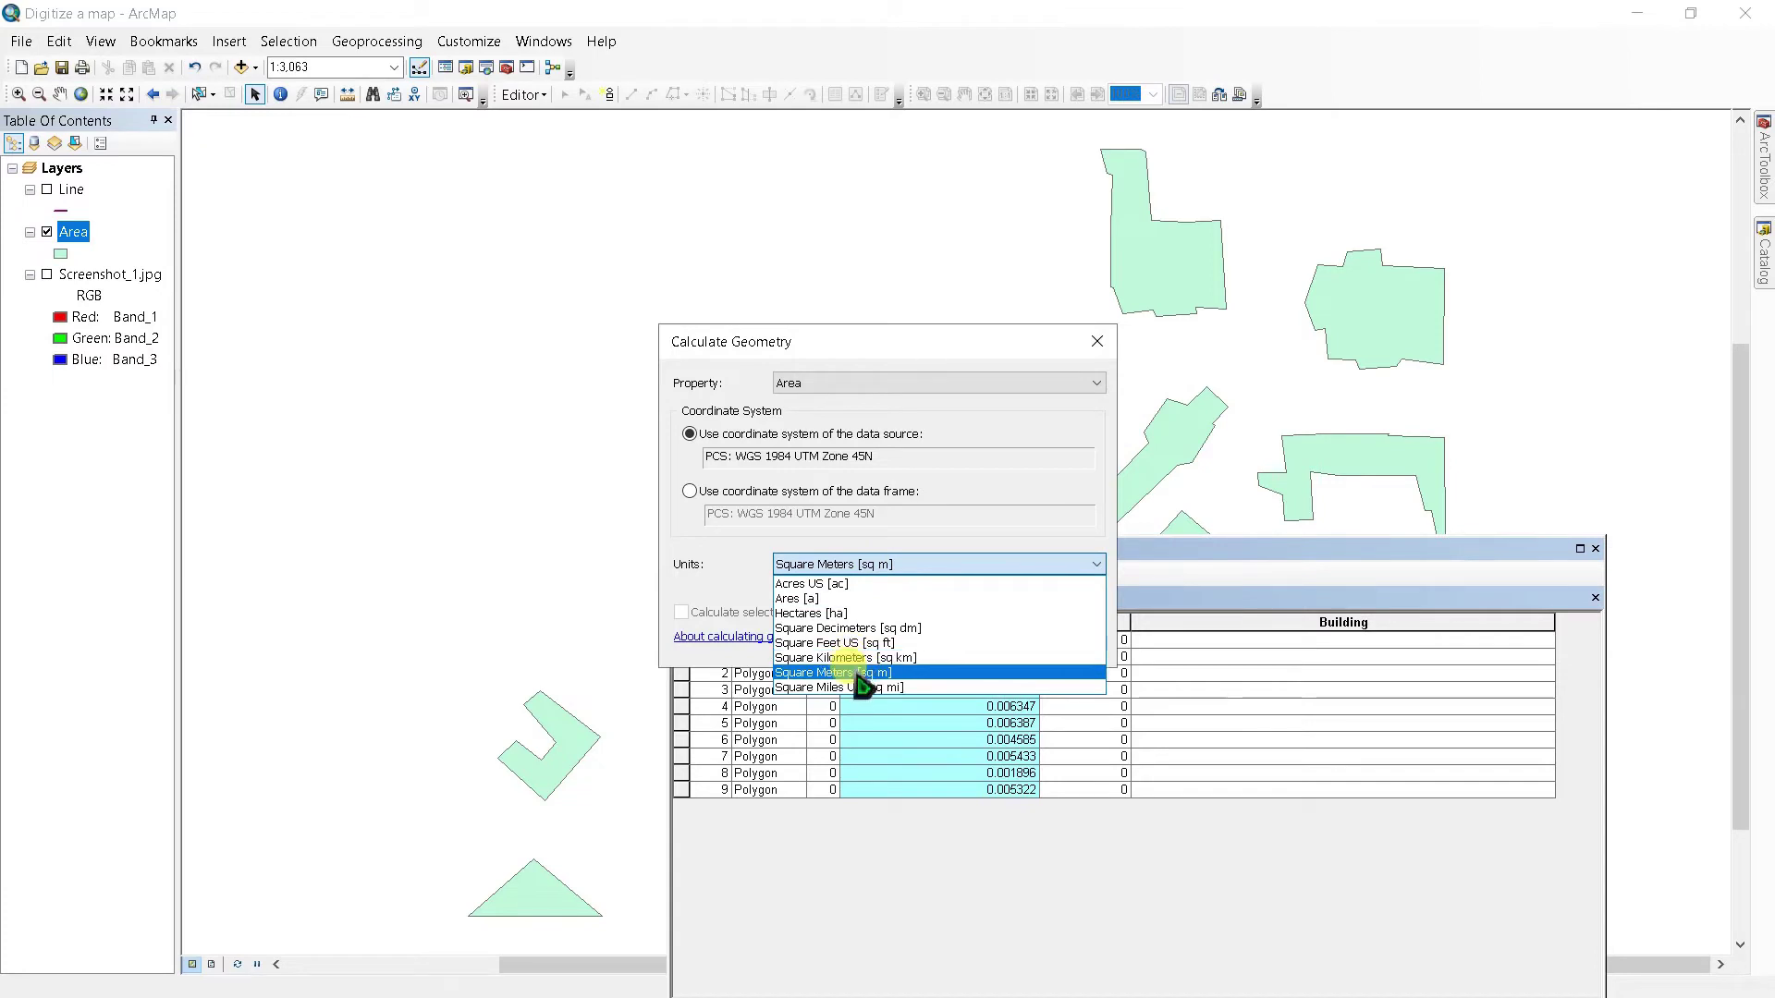
click(857, 673)
click(961, 642)
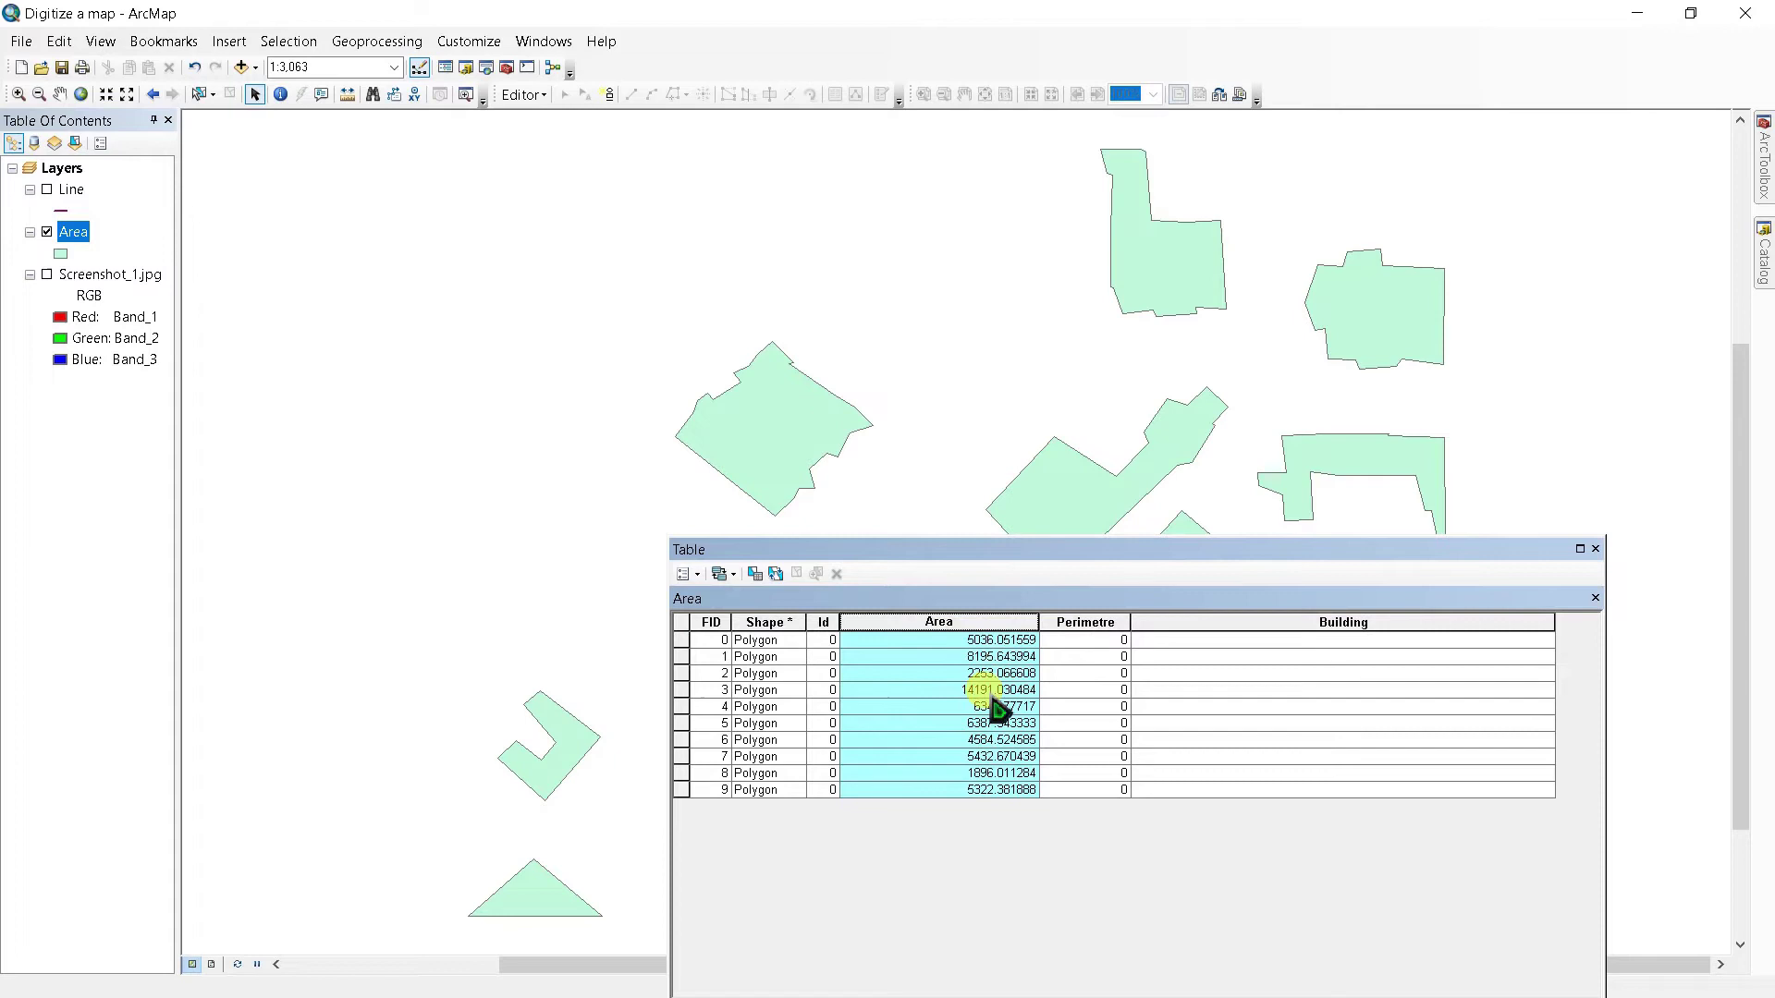
Step: Calculate the Perimeter geometry property in metres into the Perimetre column
right_click(1077, 621)
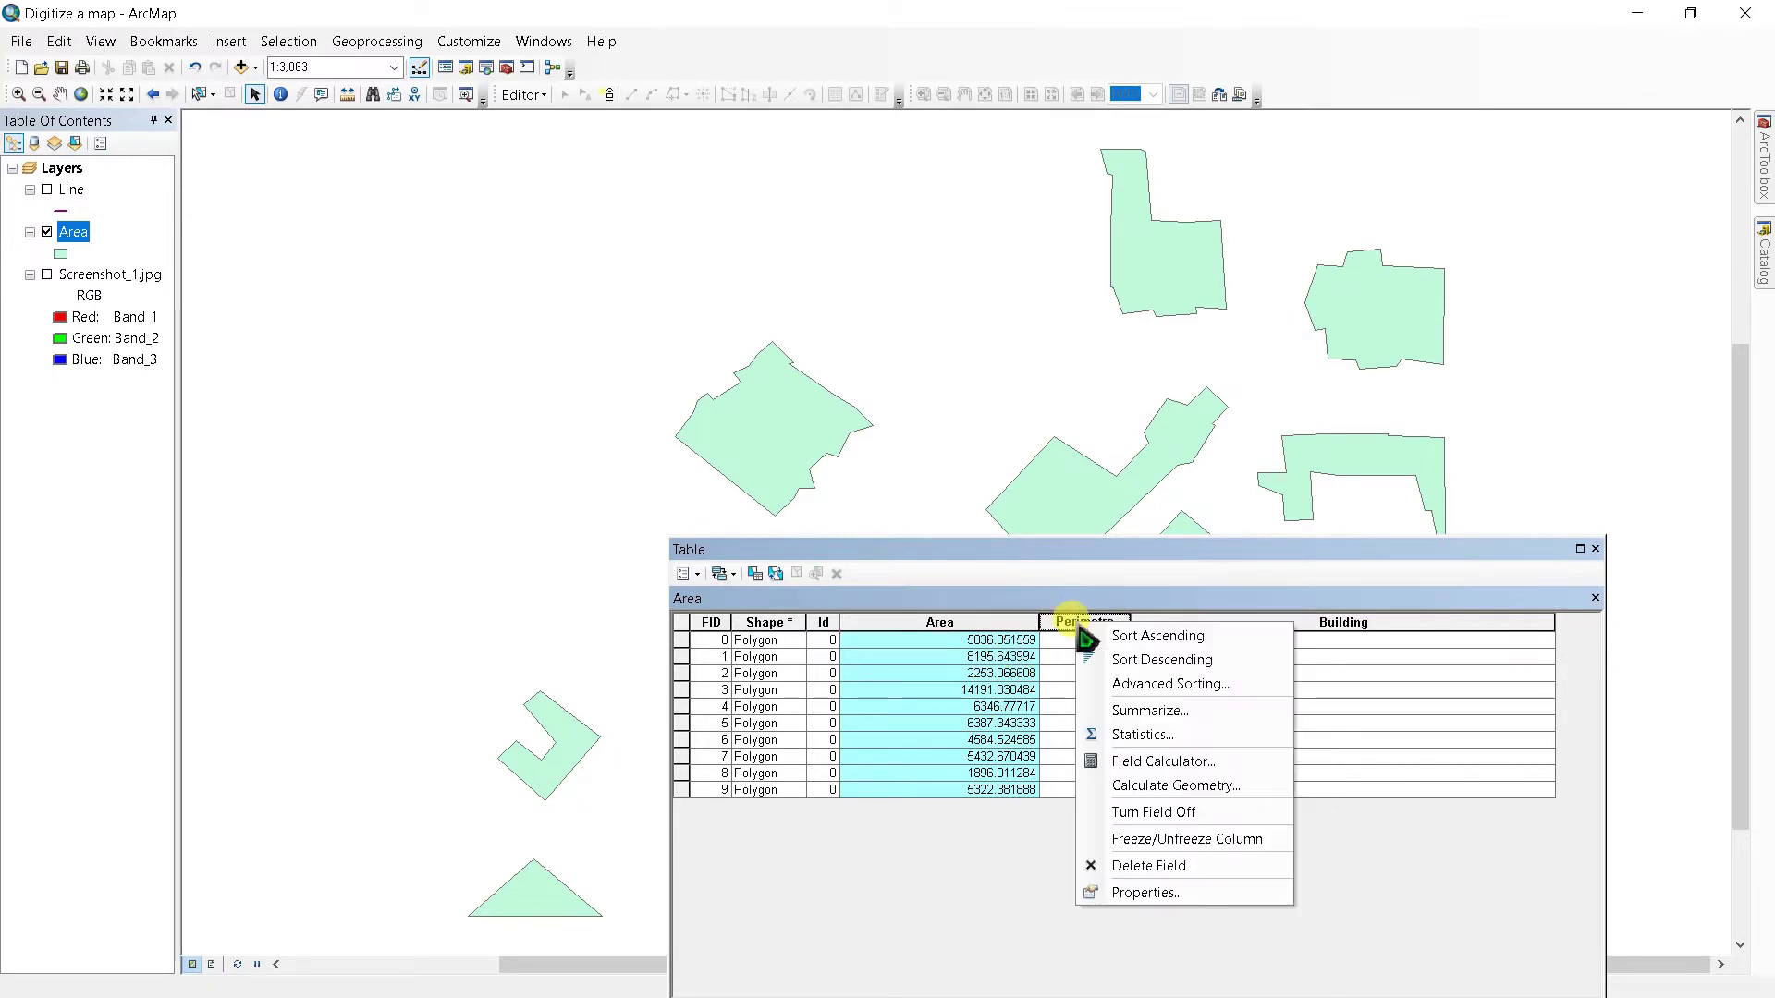
click(1072, 626)
right_click(1067, 626)
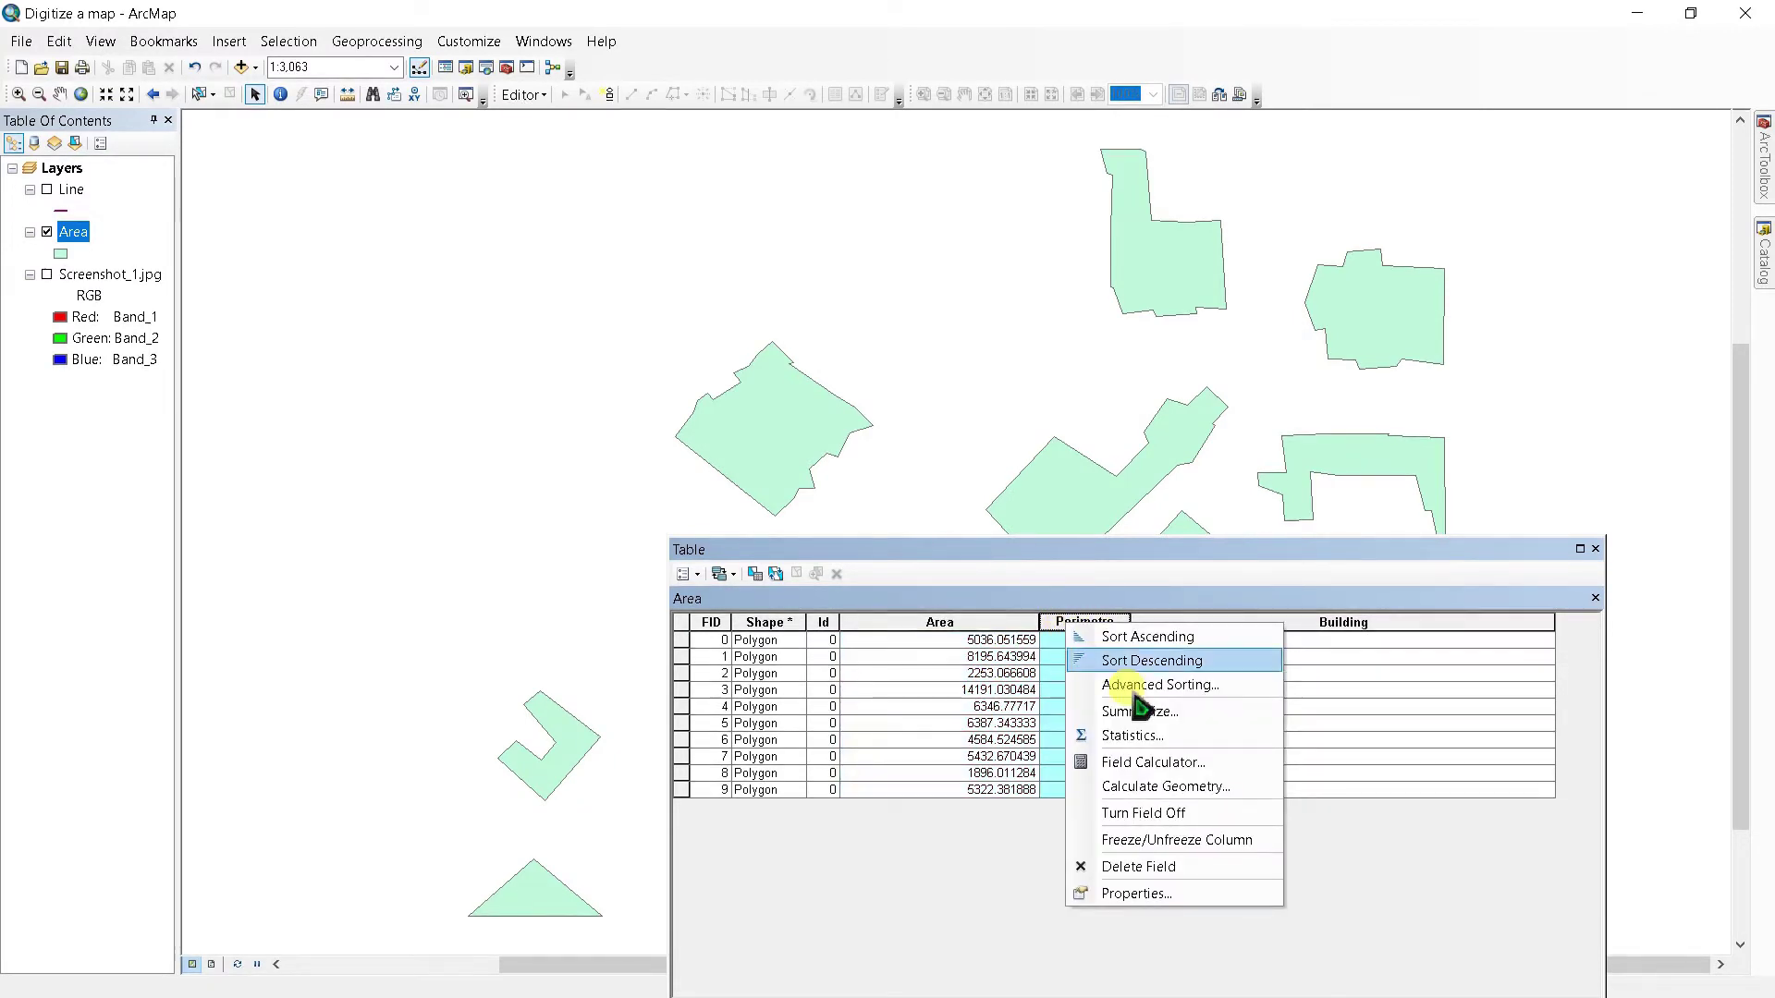
click(1142, 787)
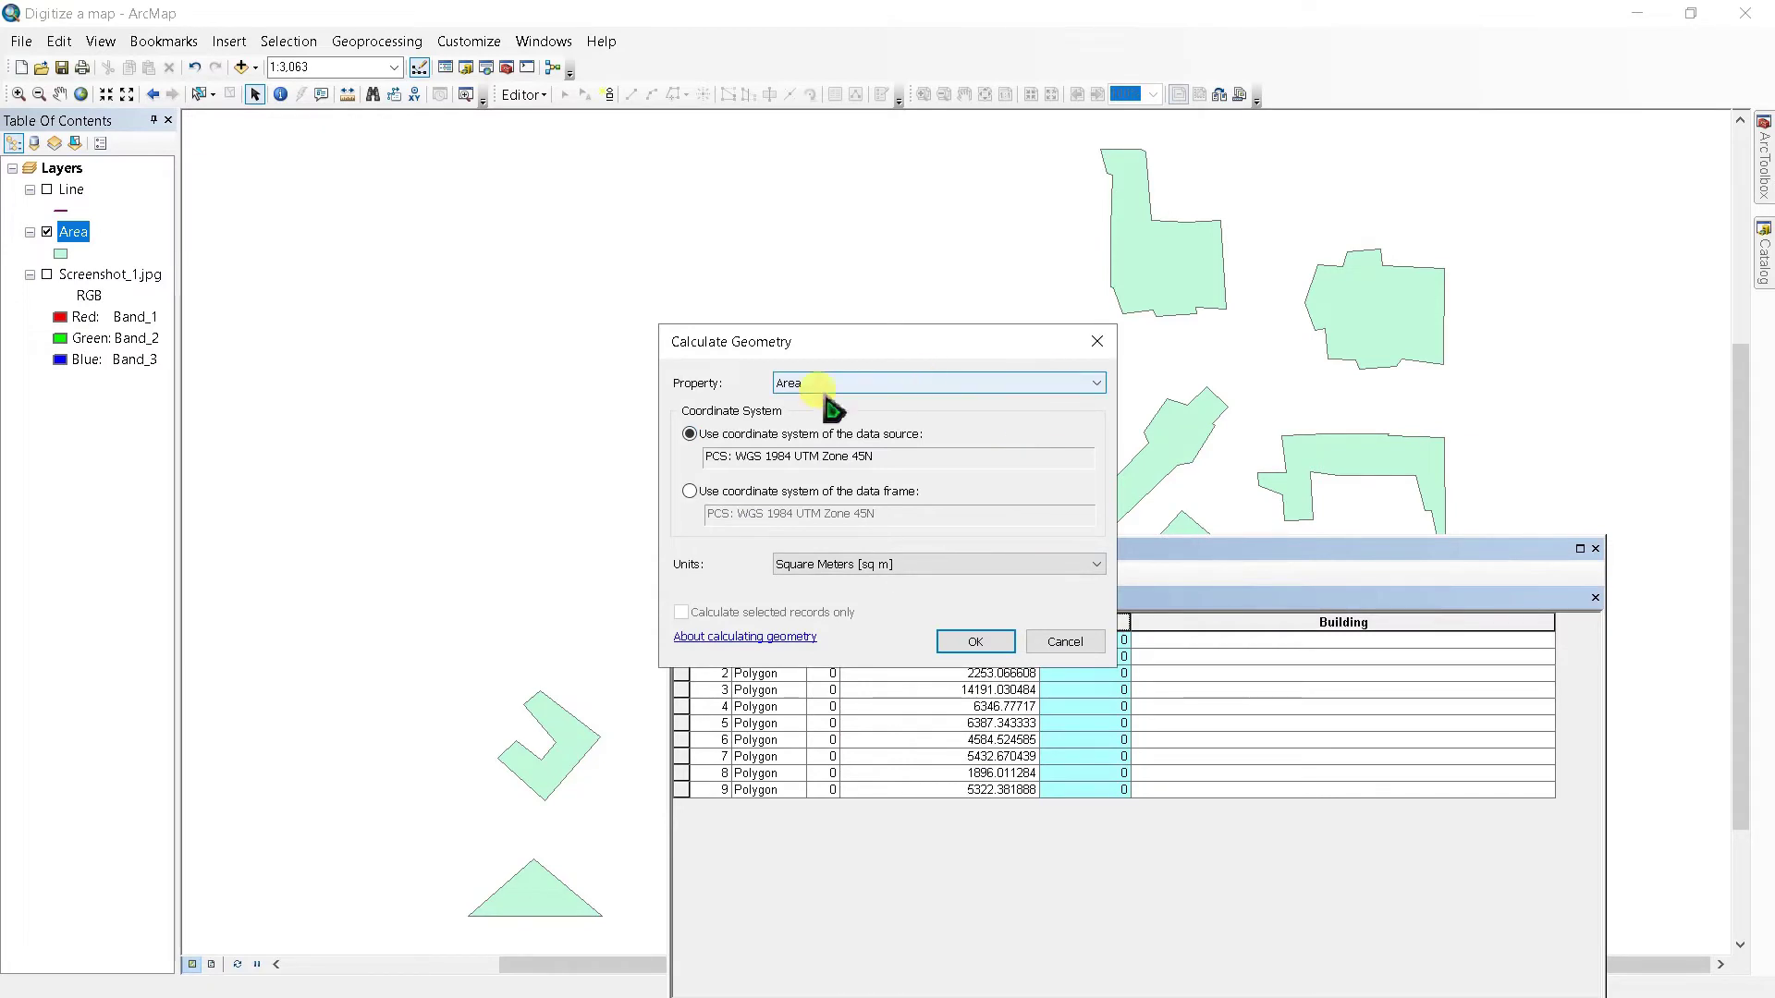
click(980, 389)
click(821, 418)
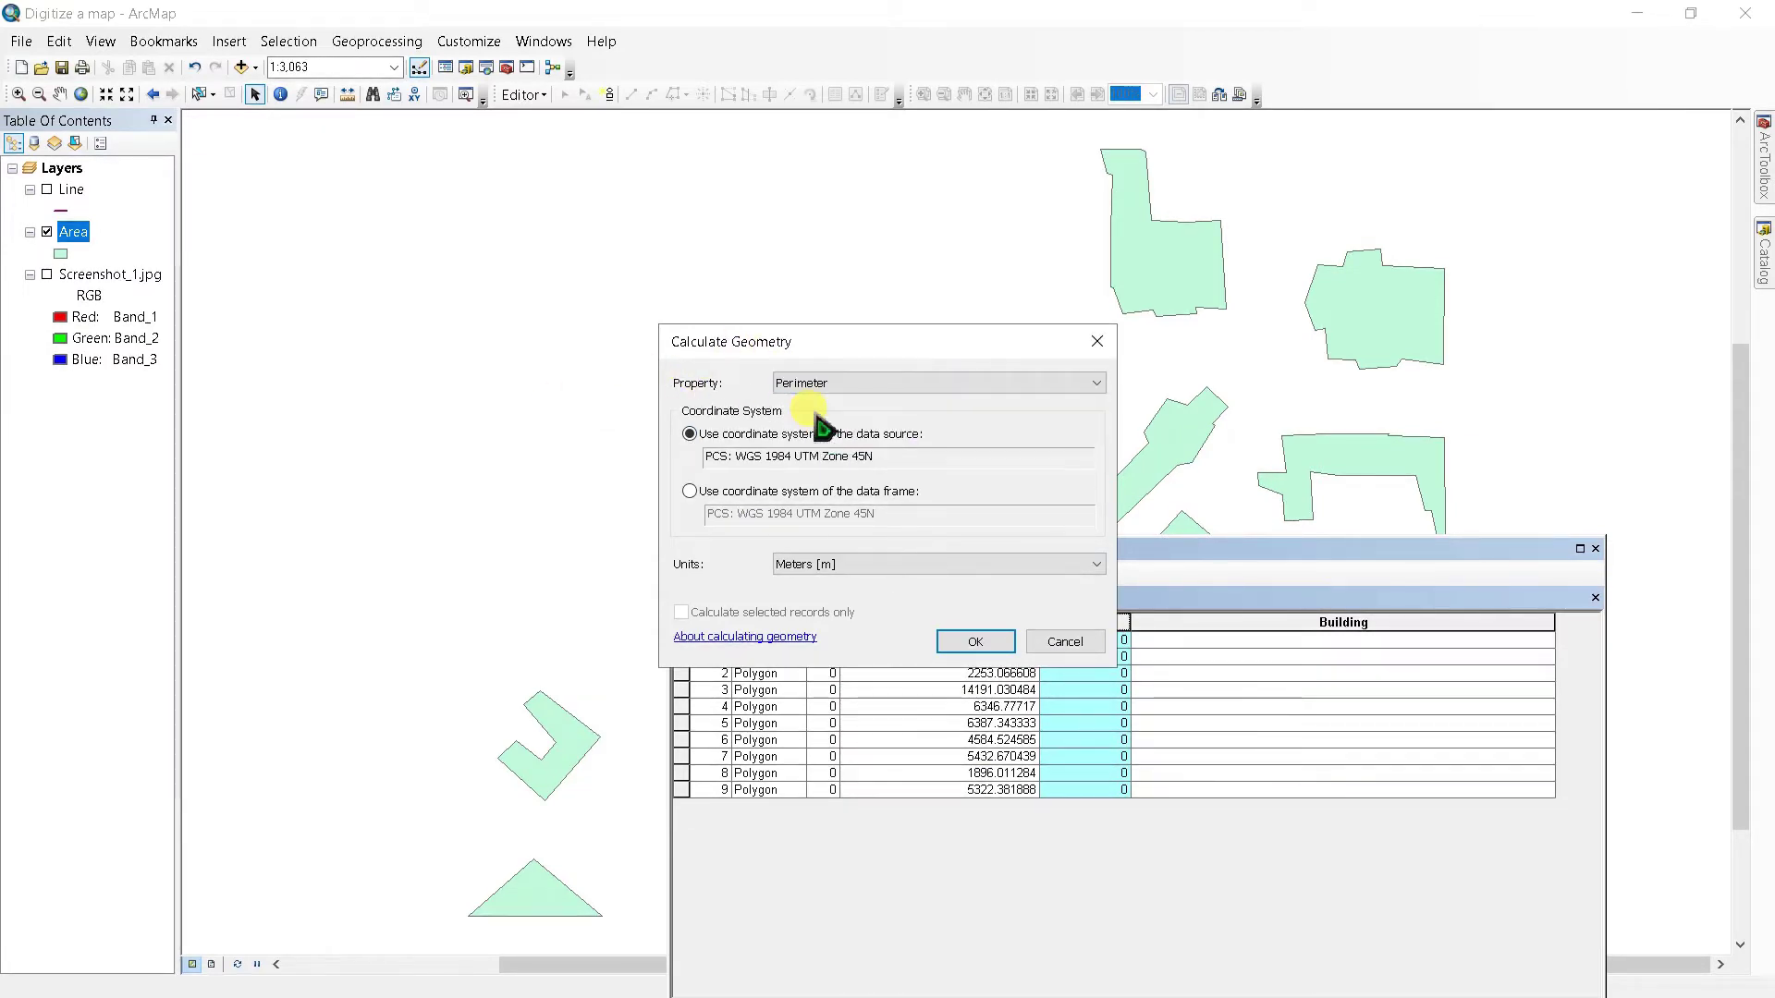
click(844, 565)
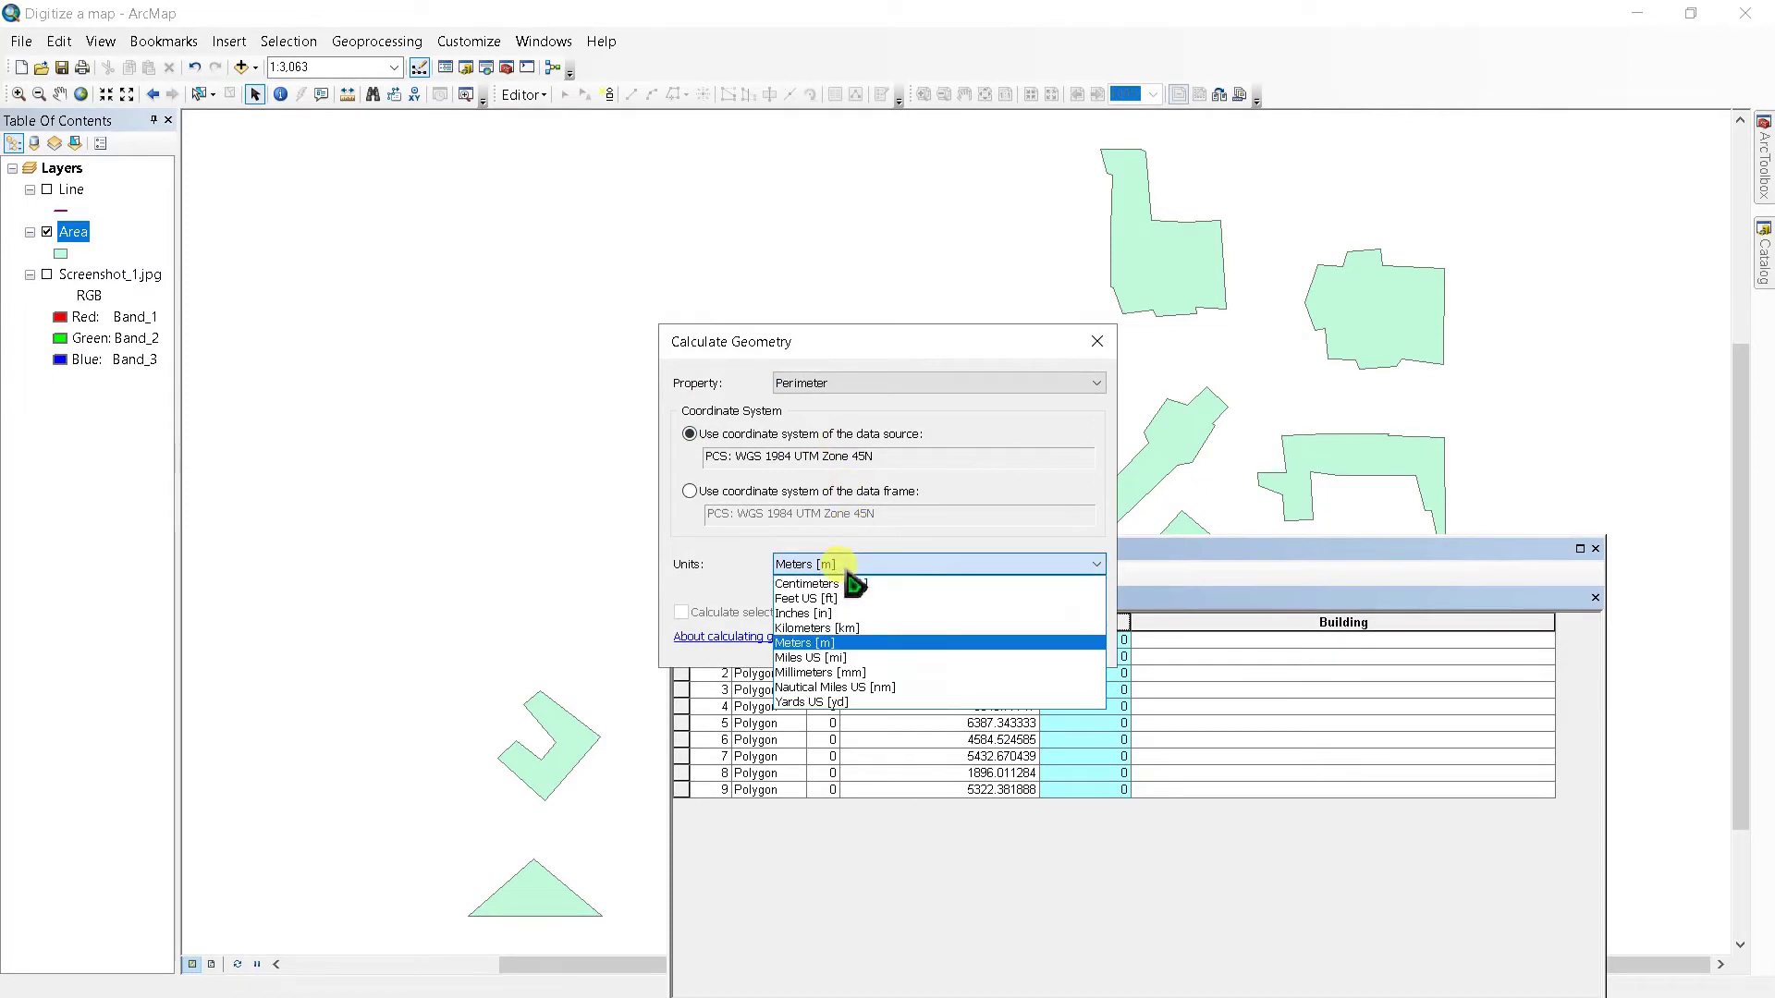
click(837, 642)
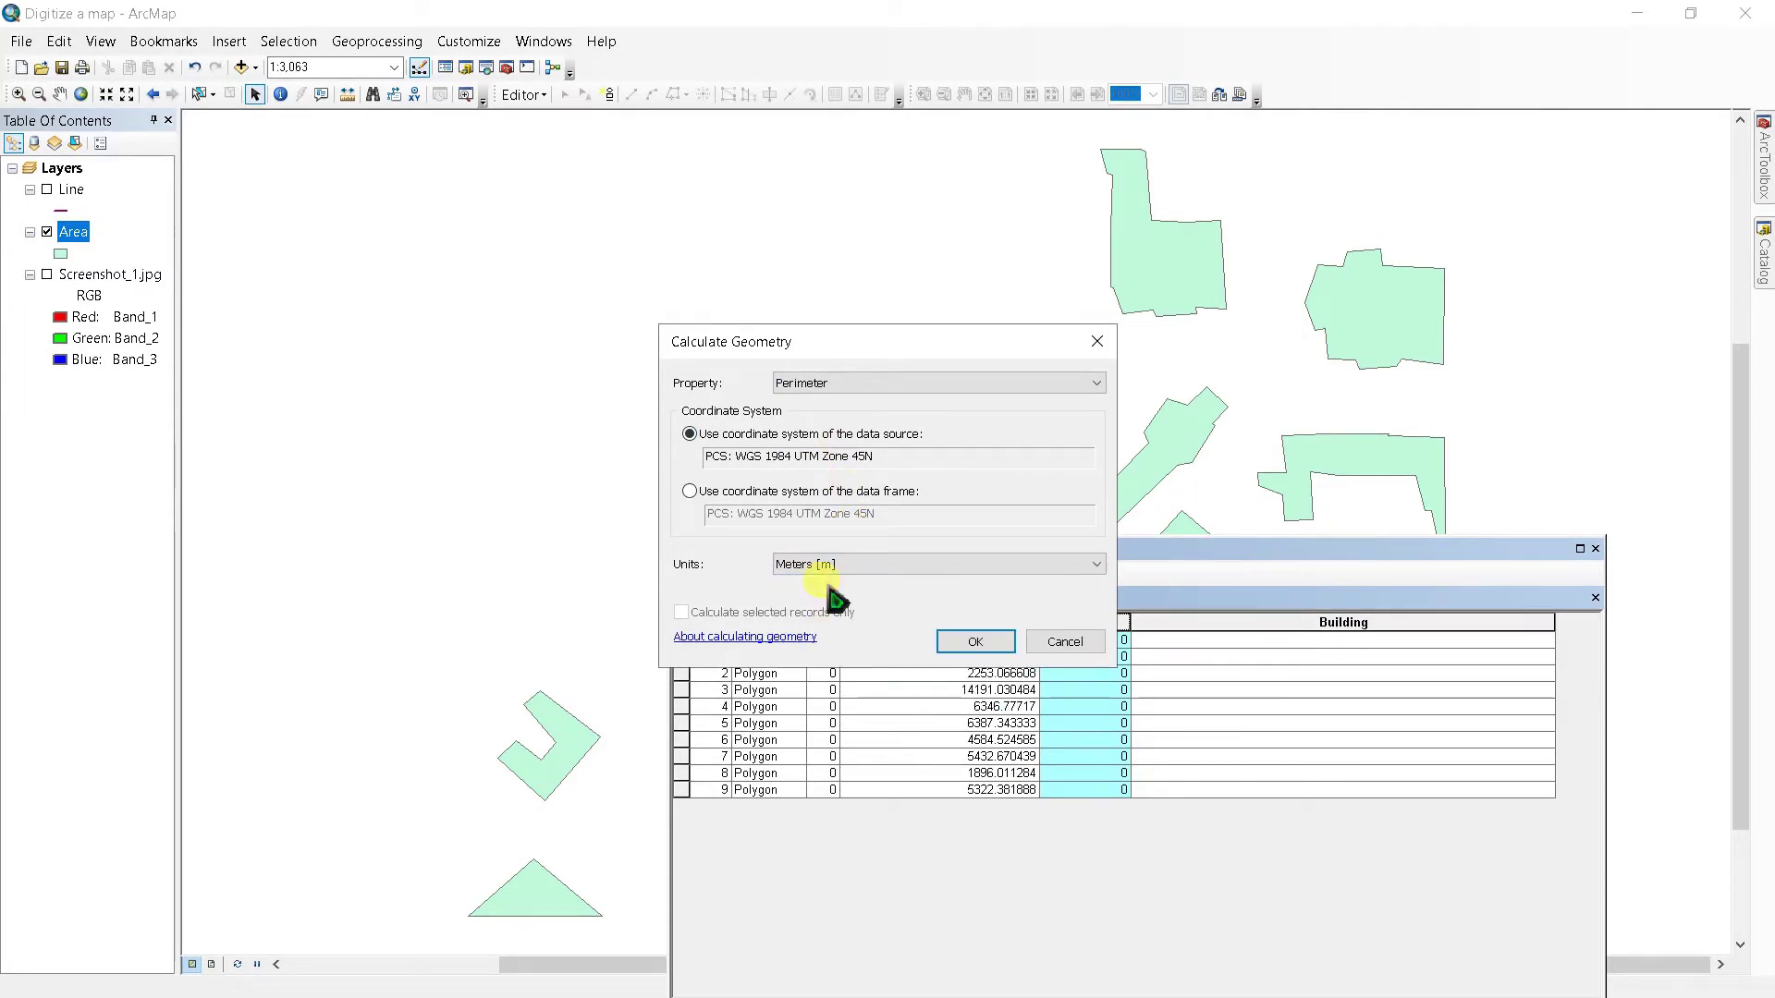
click(963, 643)
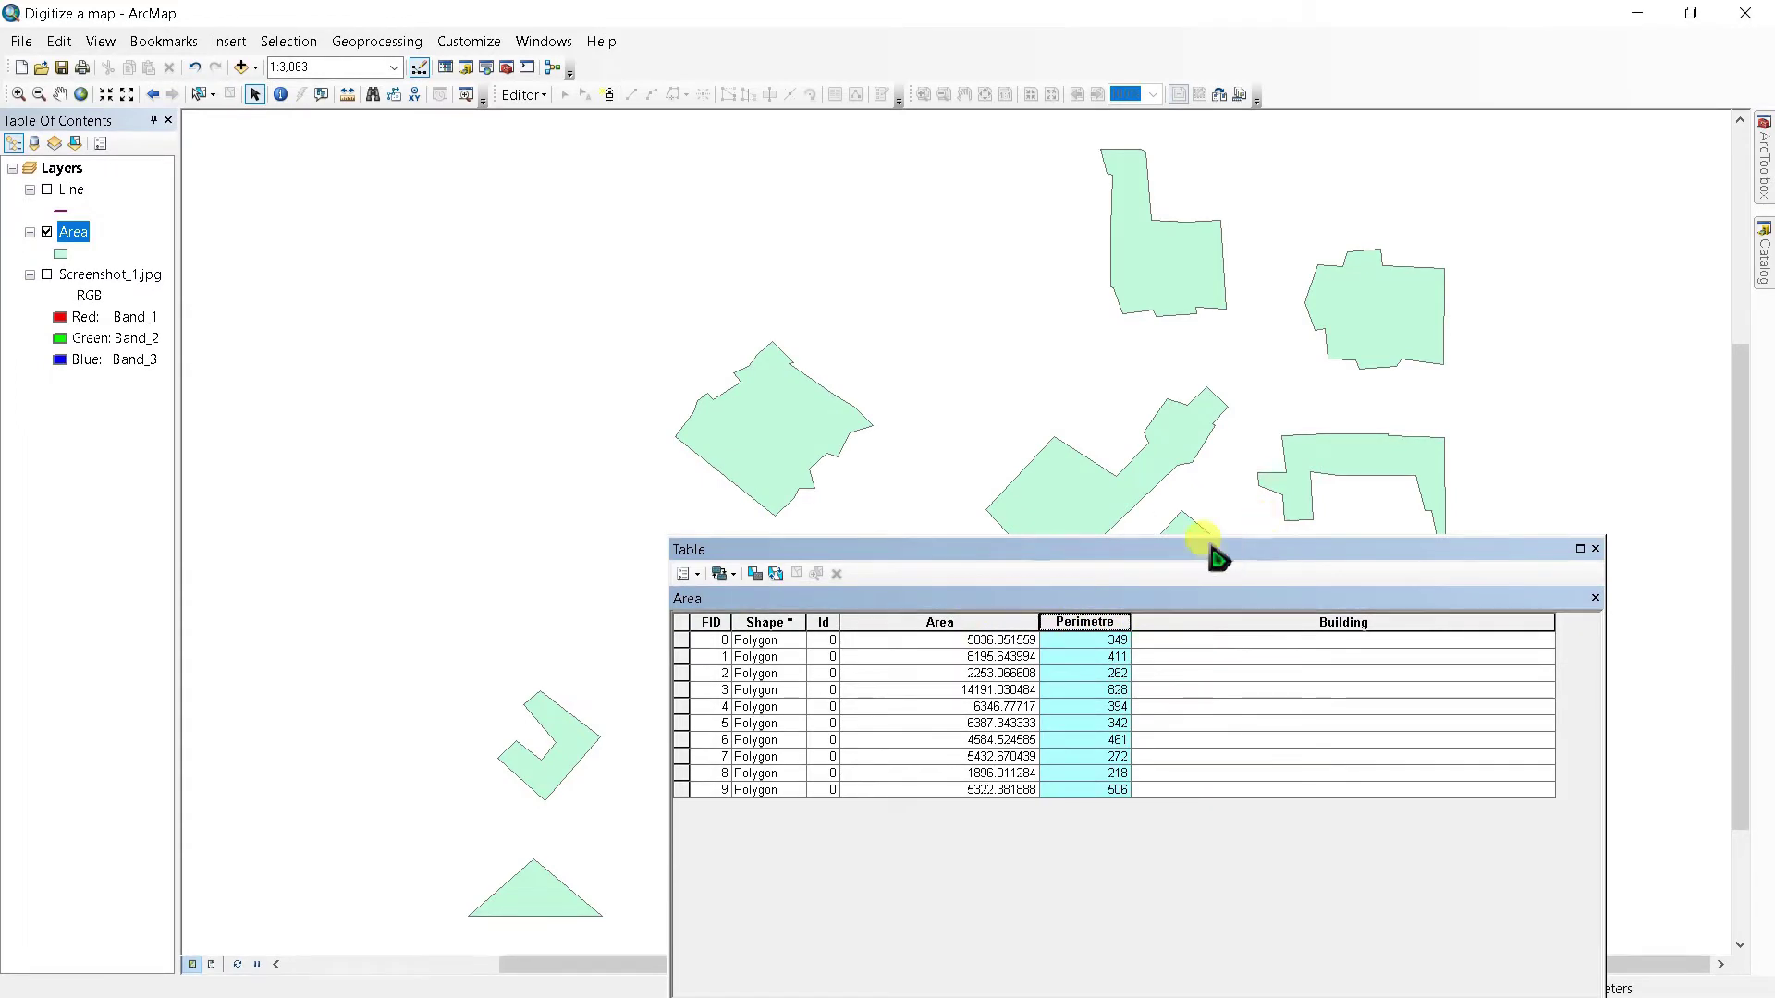
Step: Float the attribute table at the map's lower right and show Screenshot_1.jpg beneath the polygons
mouse_move(1216, 551)
mouse_down()
mouse_move(503, 490)
mouse_move(350, 188)
mouse_up()
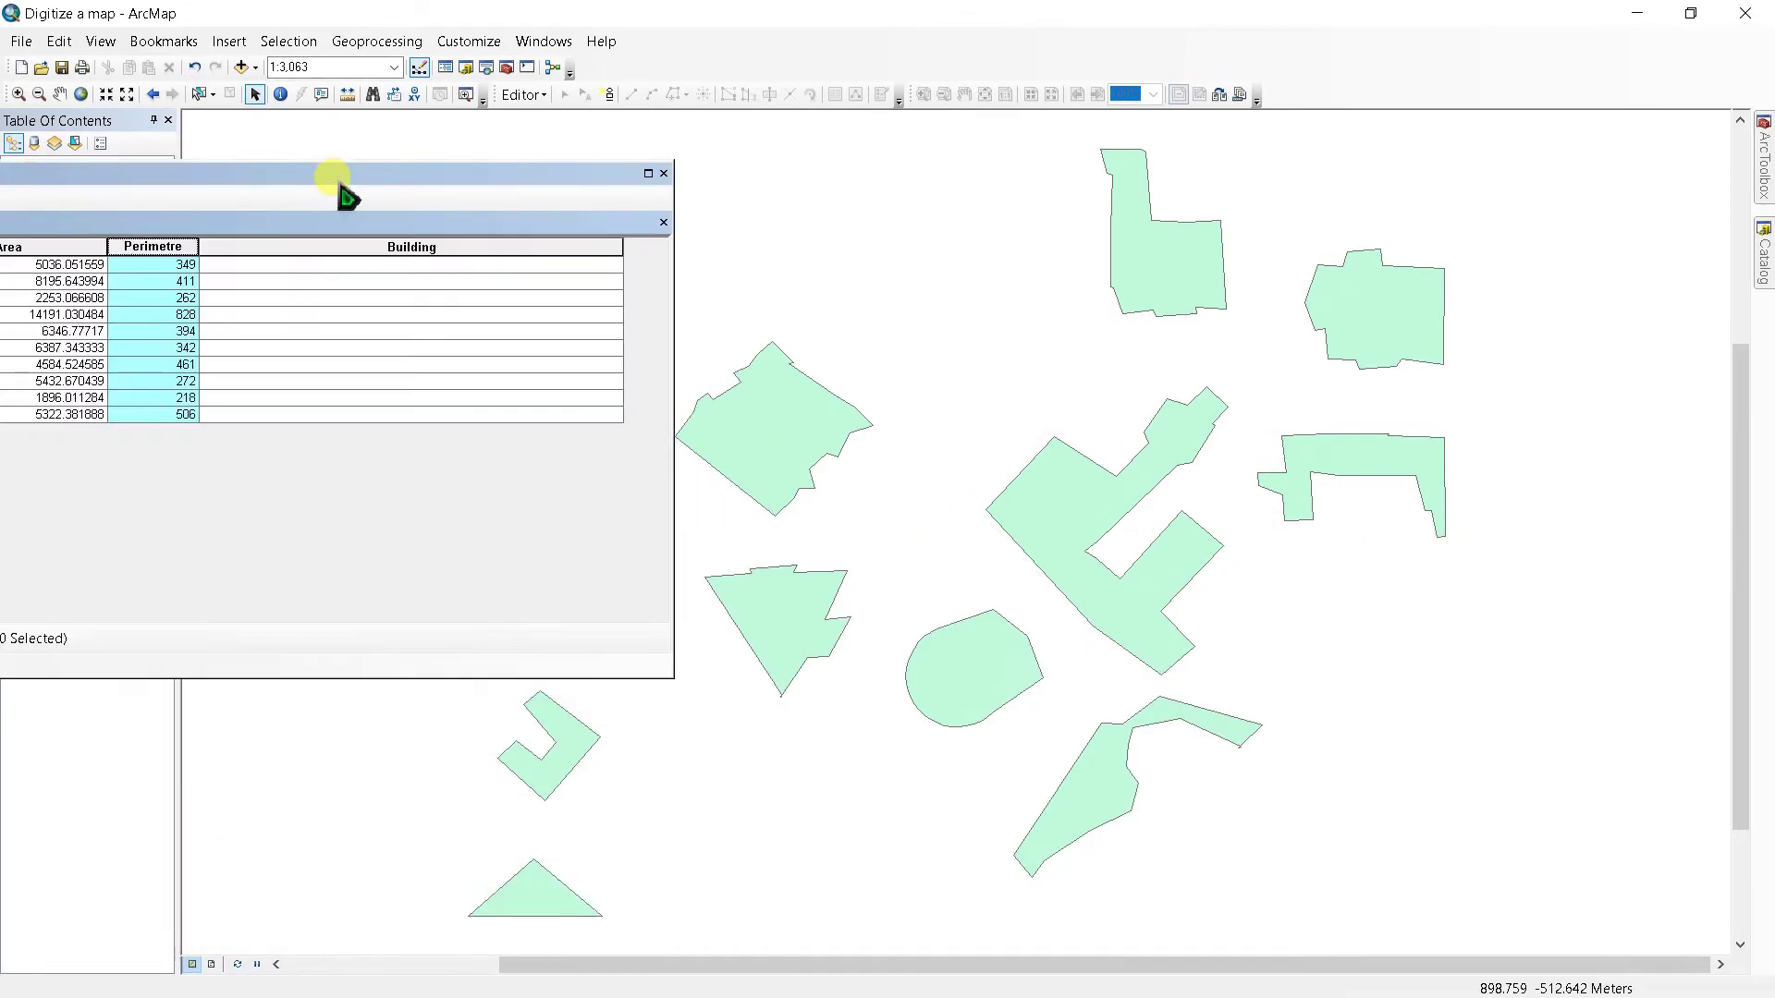
click(245, 266)
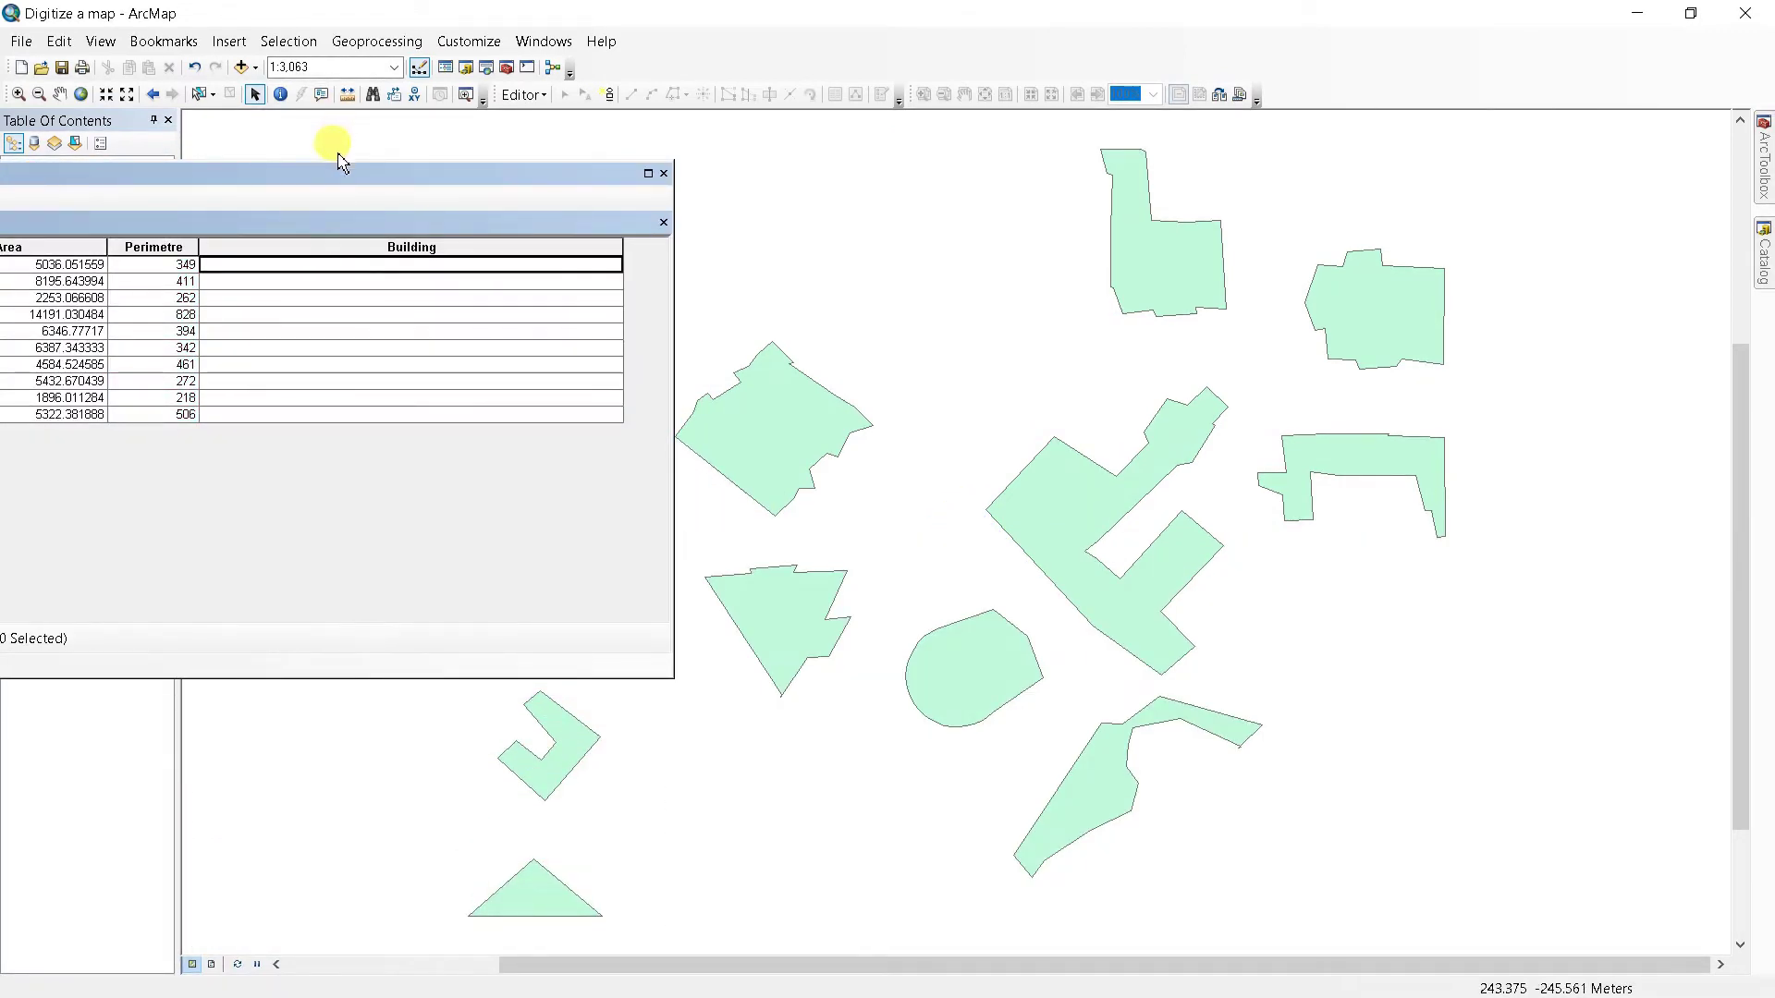
drag(363, 187, 793, 338)
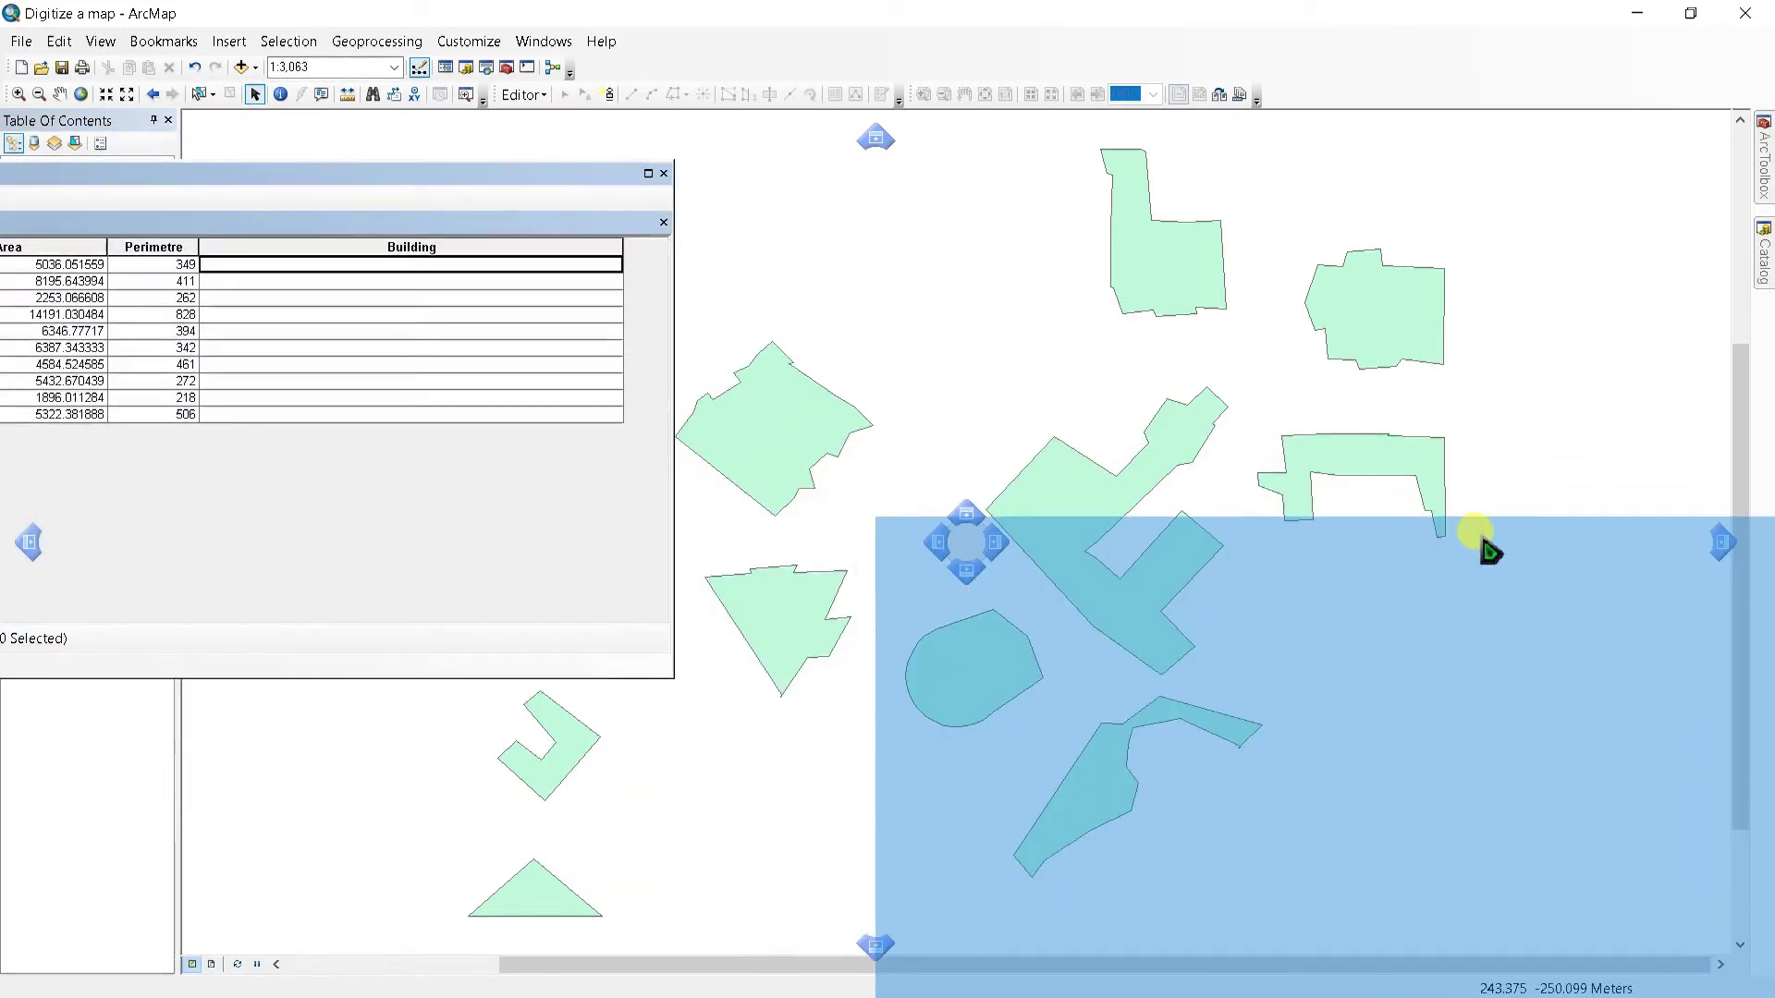
mouse_move(793, 338)
mouse_down()
mouse_move(1516, 553)
mouse_move(1588, 599)
mouse_up()
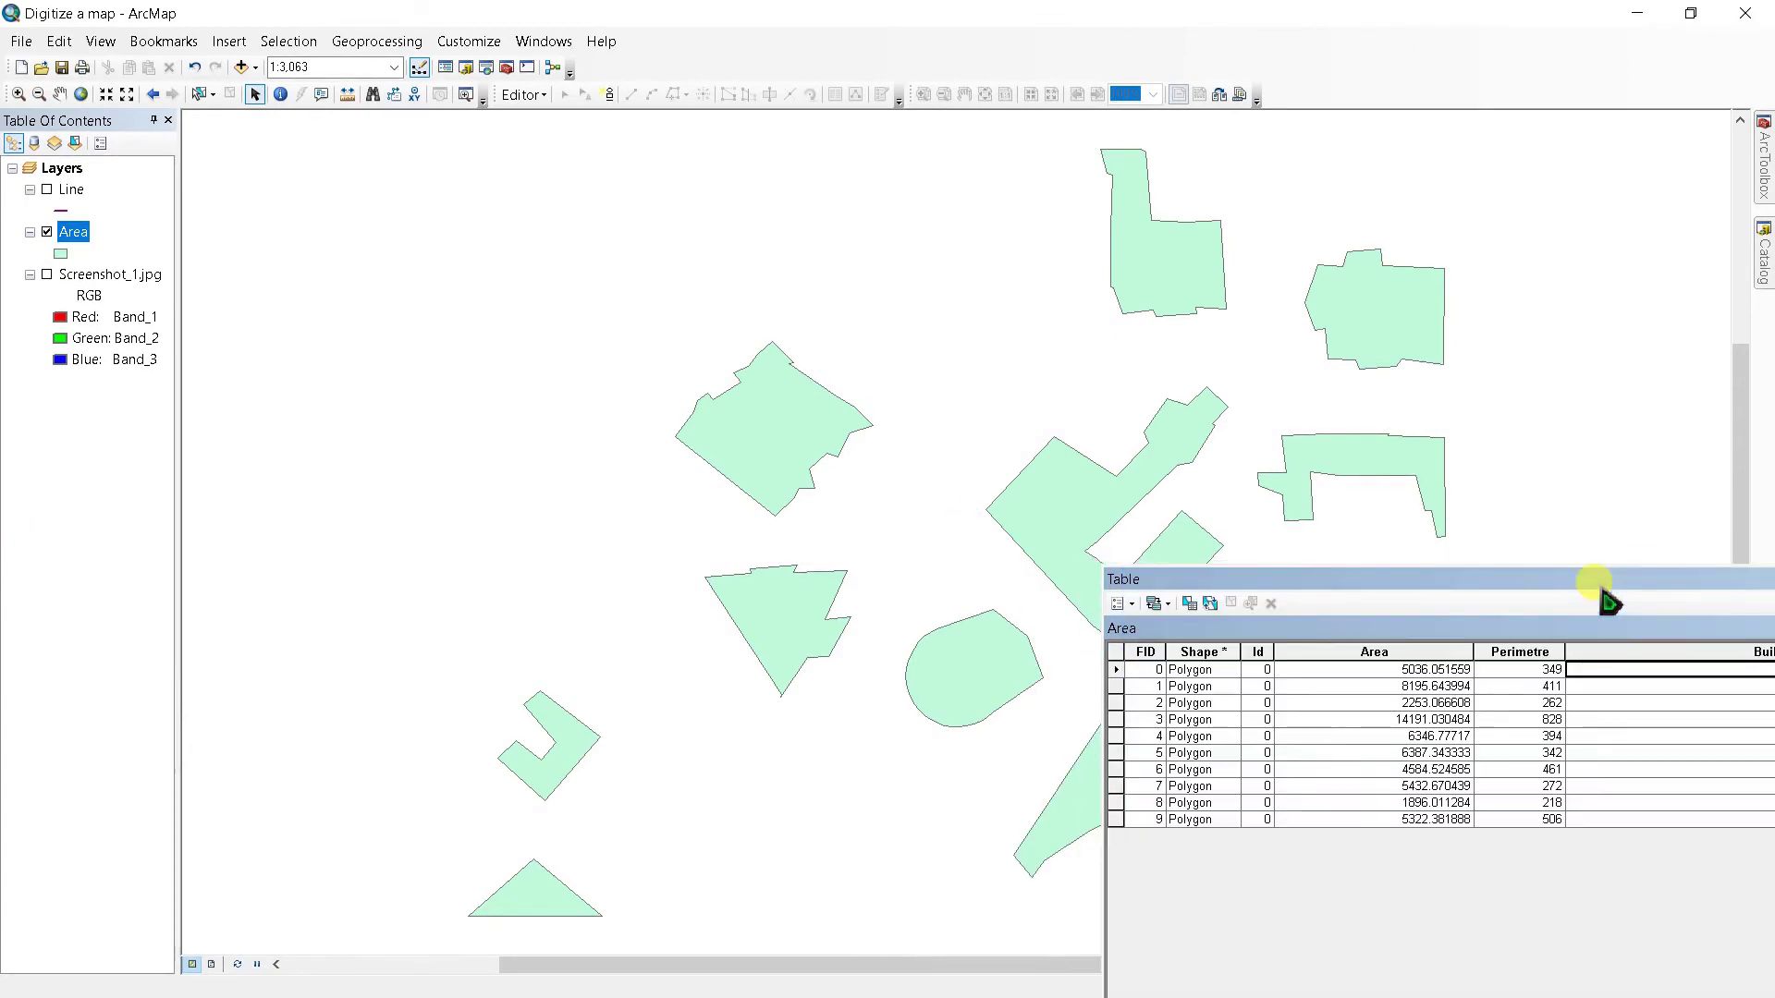
drag(1588, 599, 1546, 593)
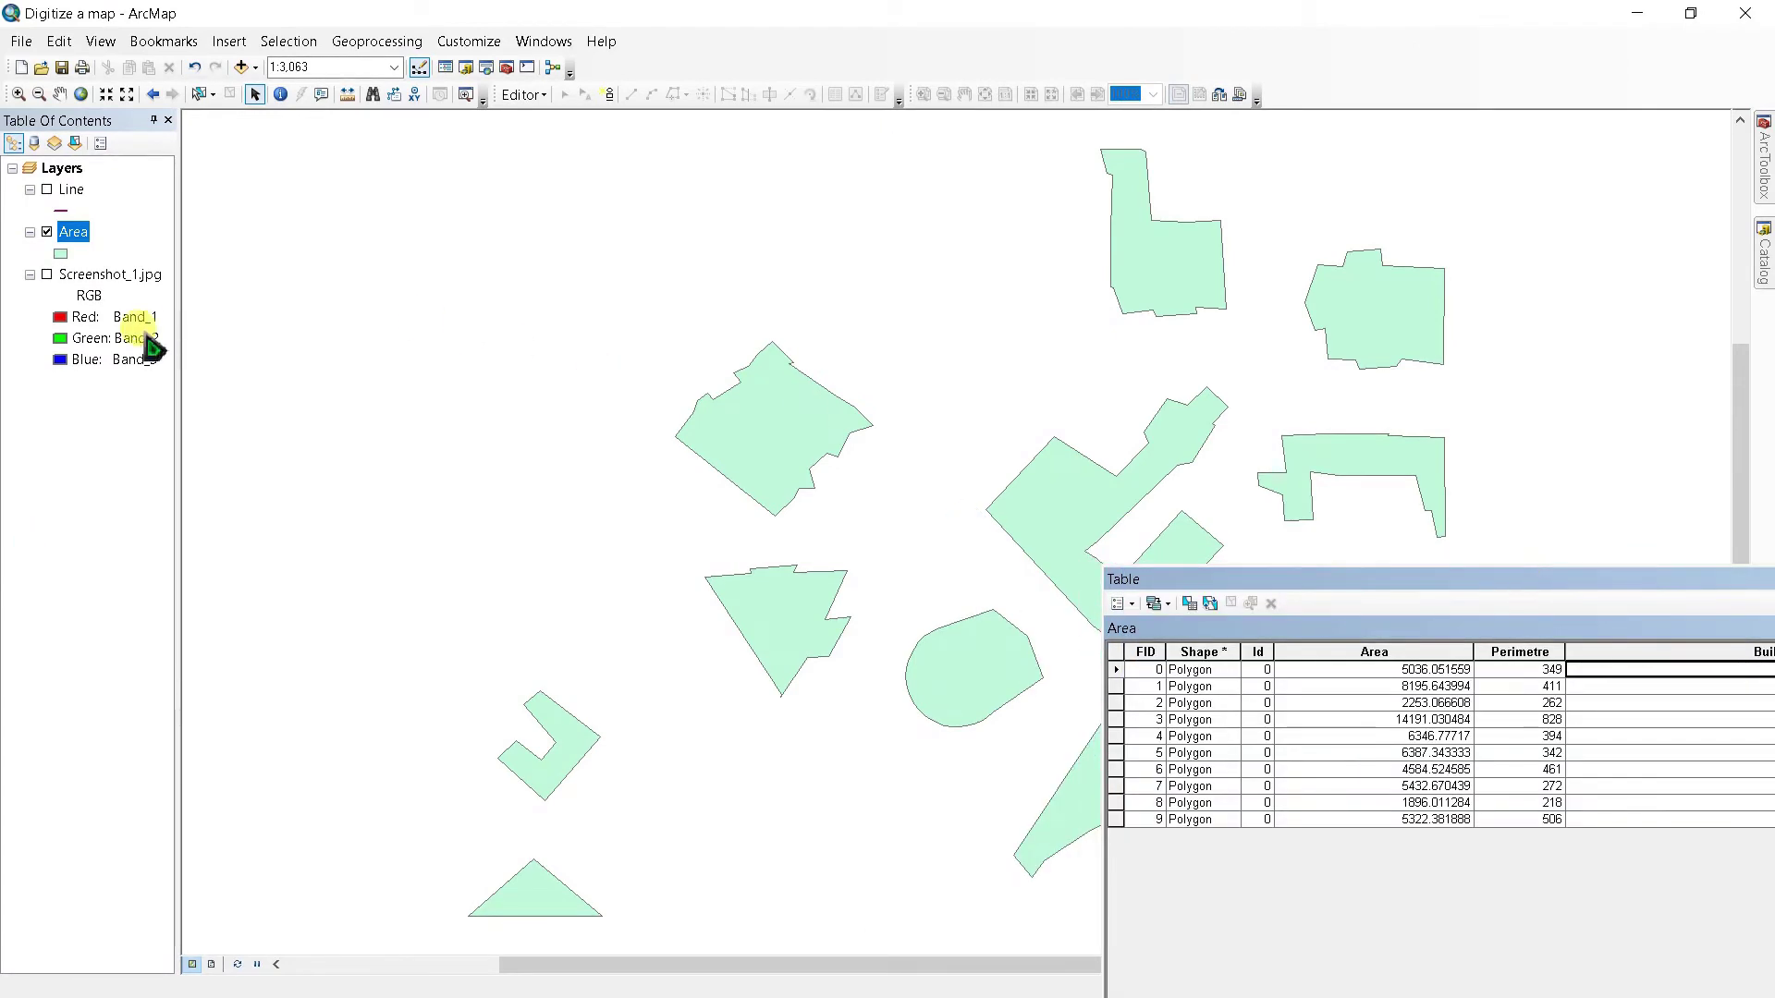
click(47, 274)
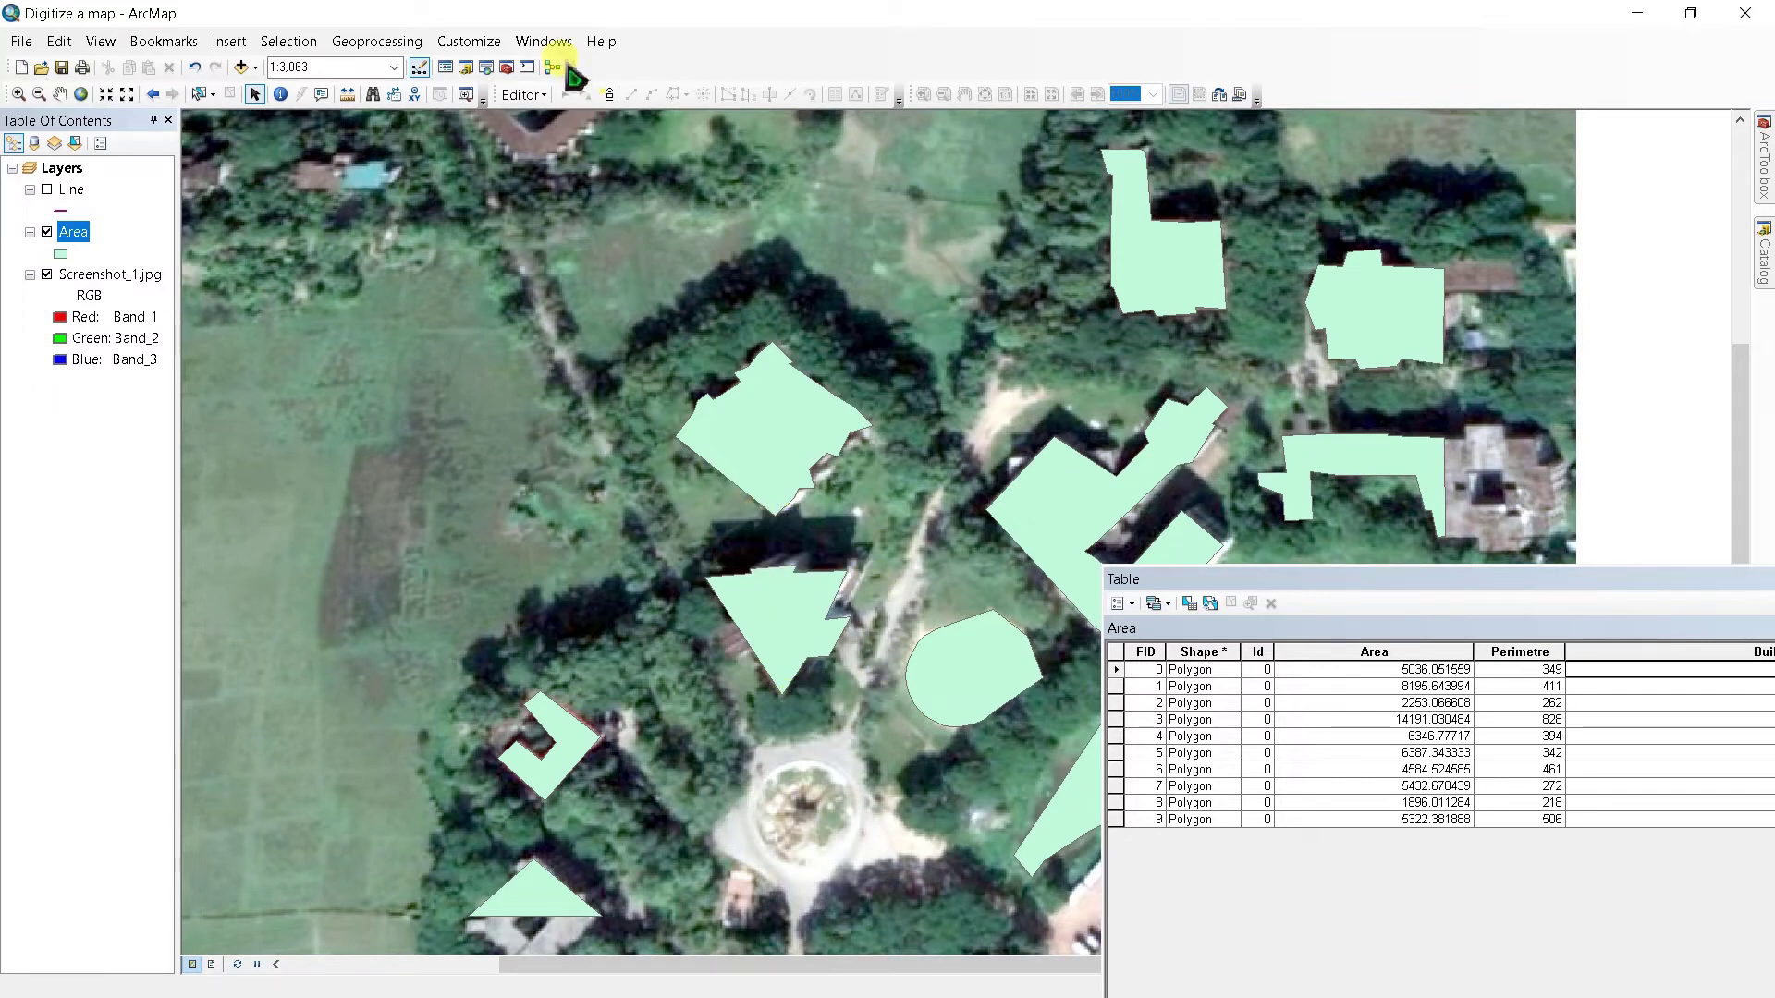
Step: Start an edit session on the Area layer, continuing past the warning
click(531, 94)
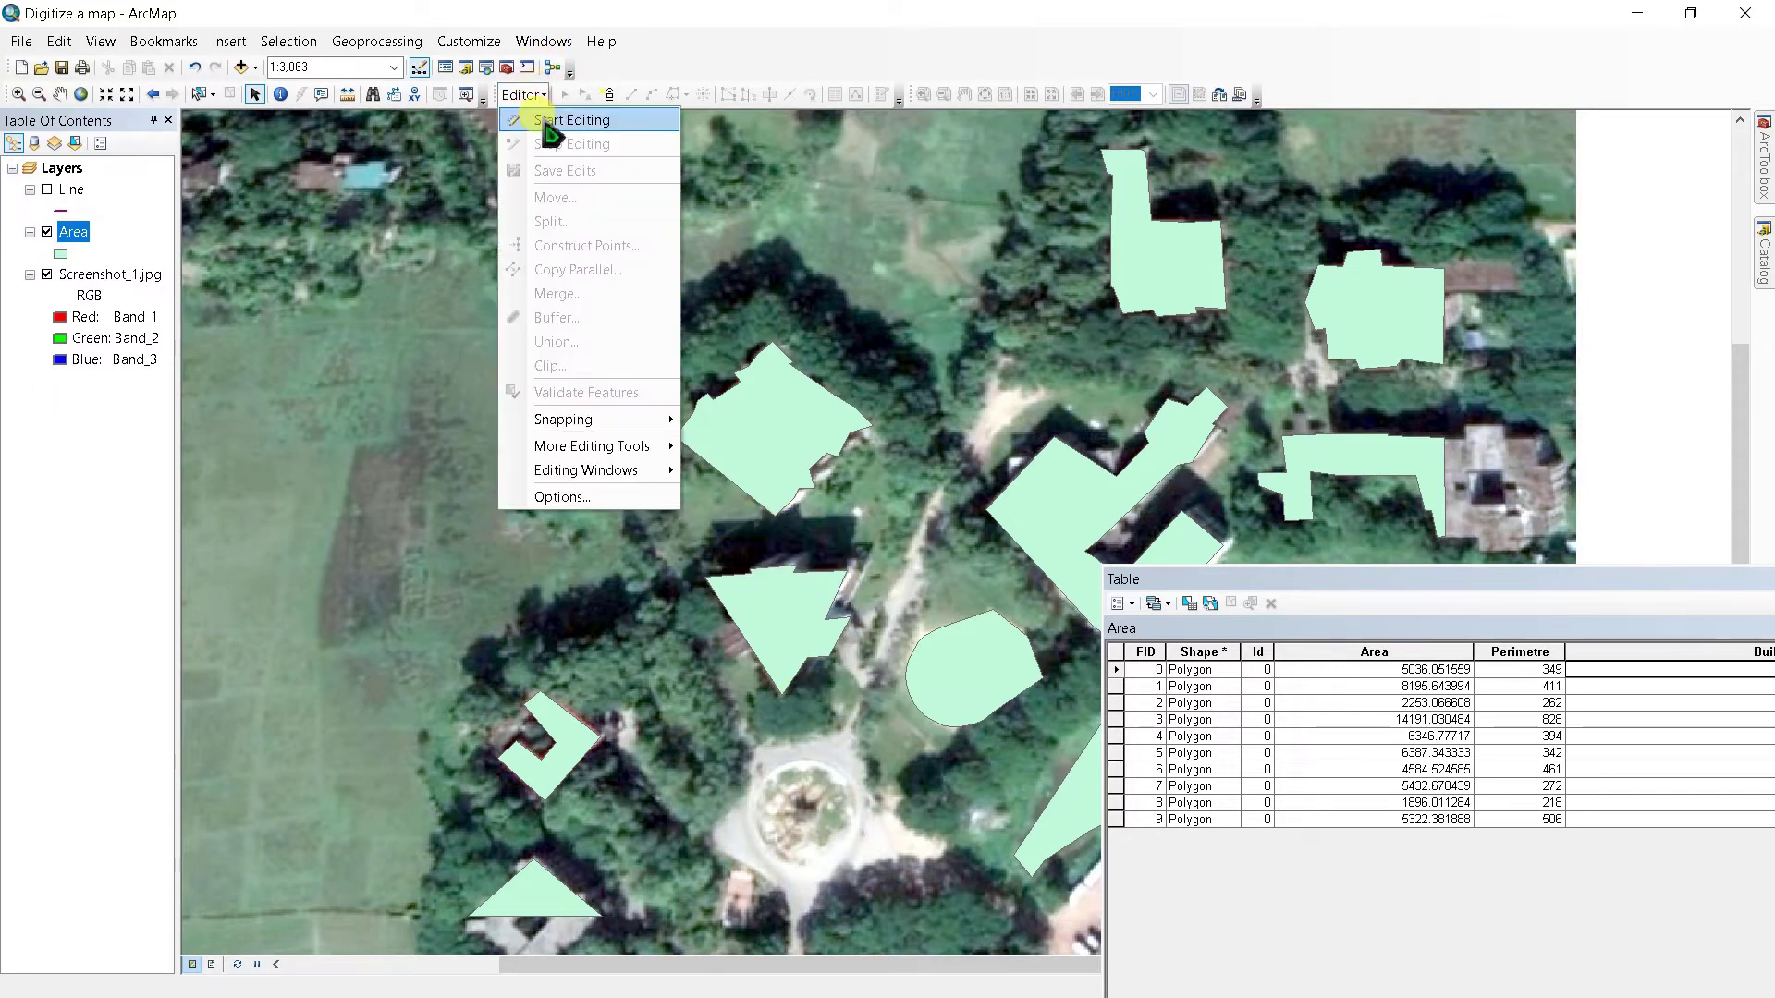
click(545, 117)
click(1007, 752)
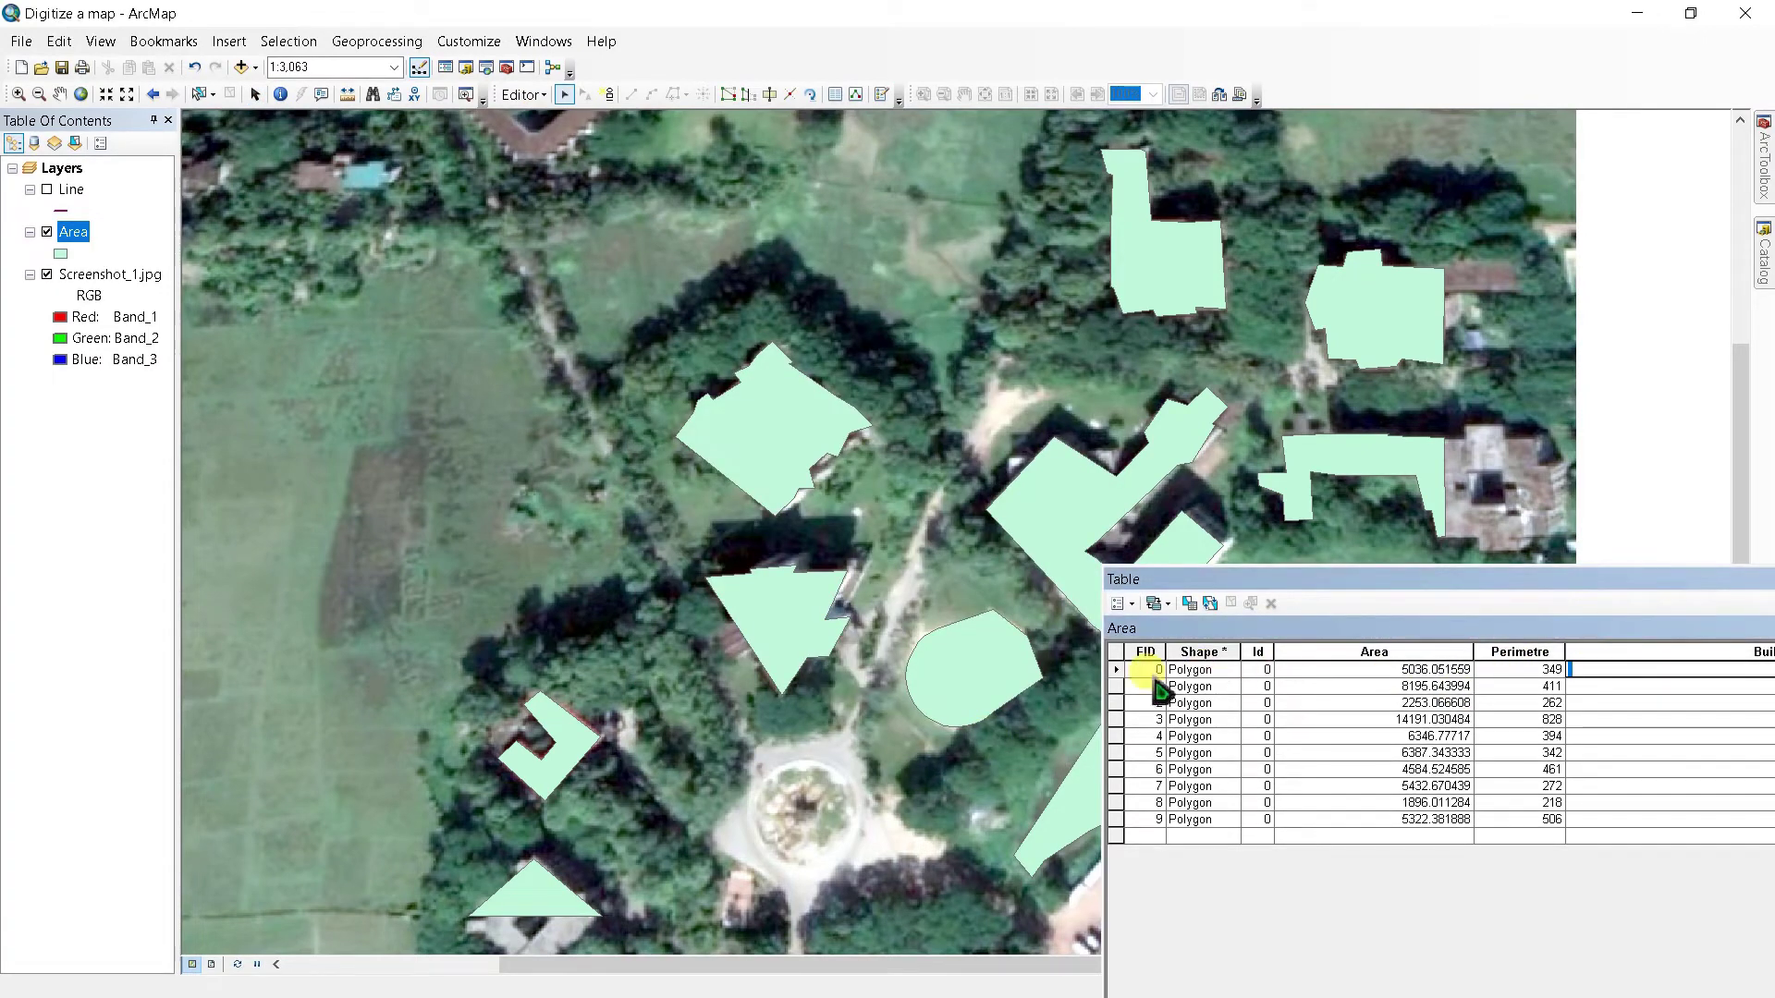
Step: Enter 'Central Library' as the first polygon's Building name
click(1117, 669)
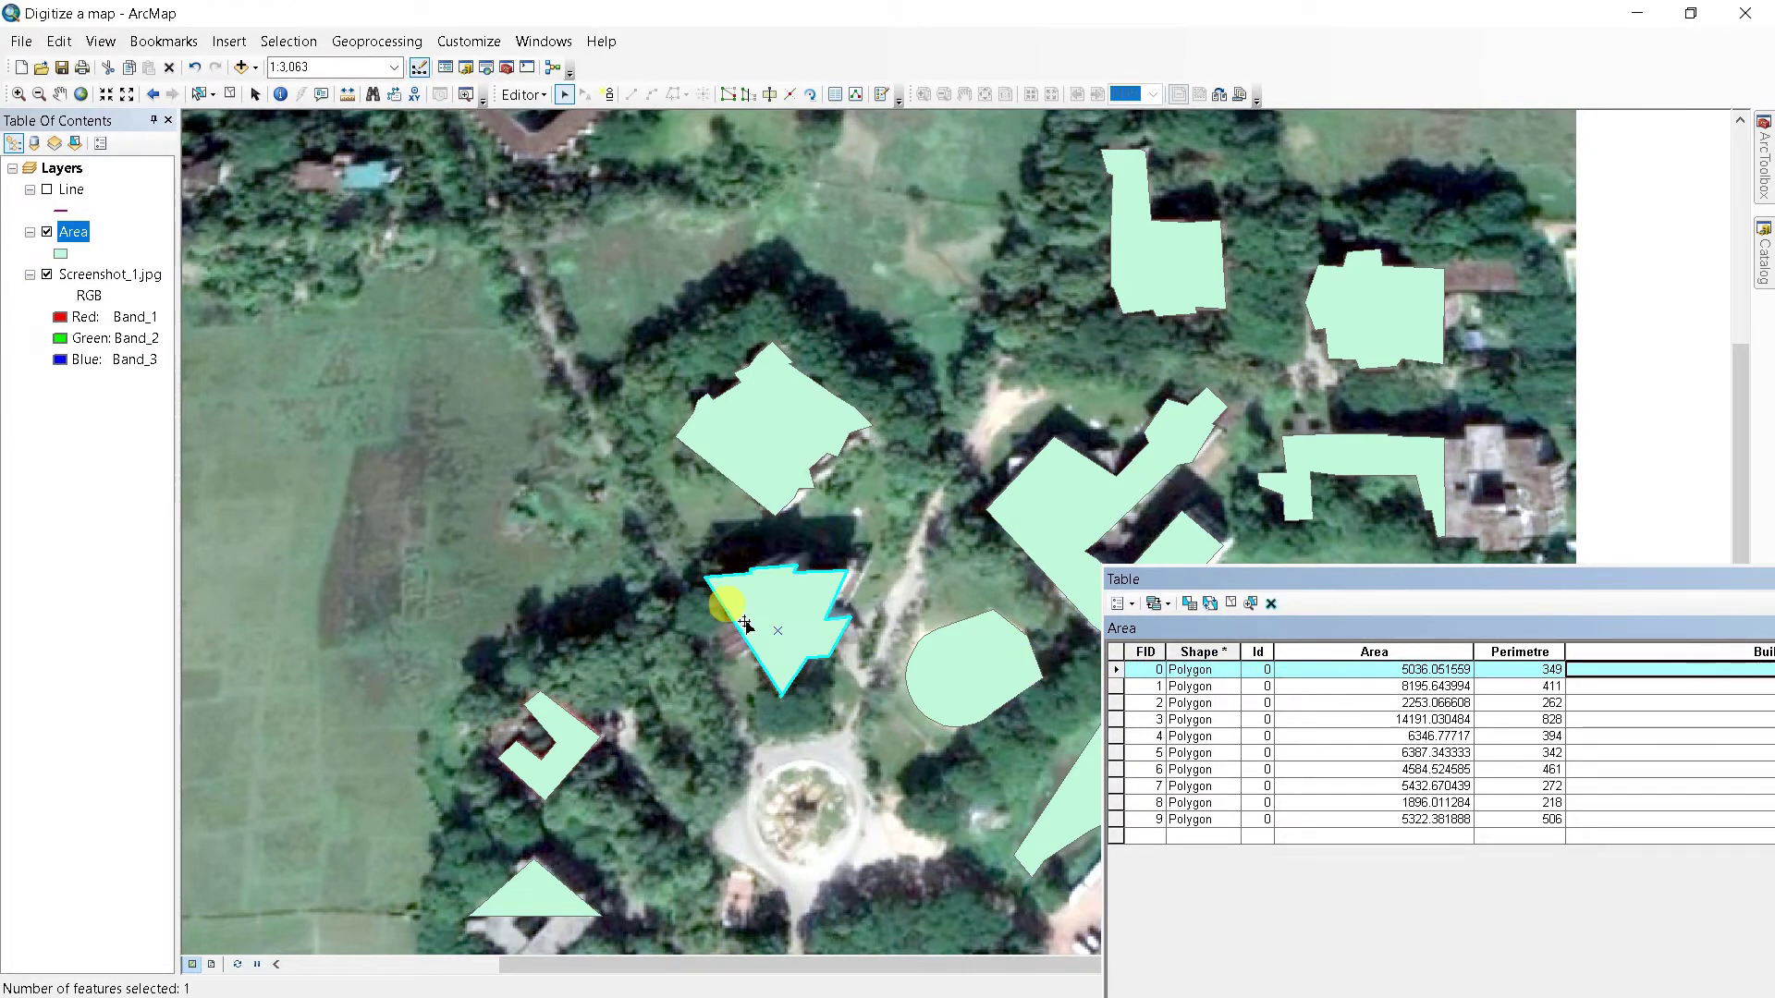
click(1628, 670)
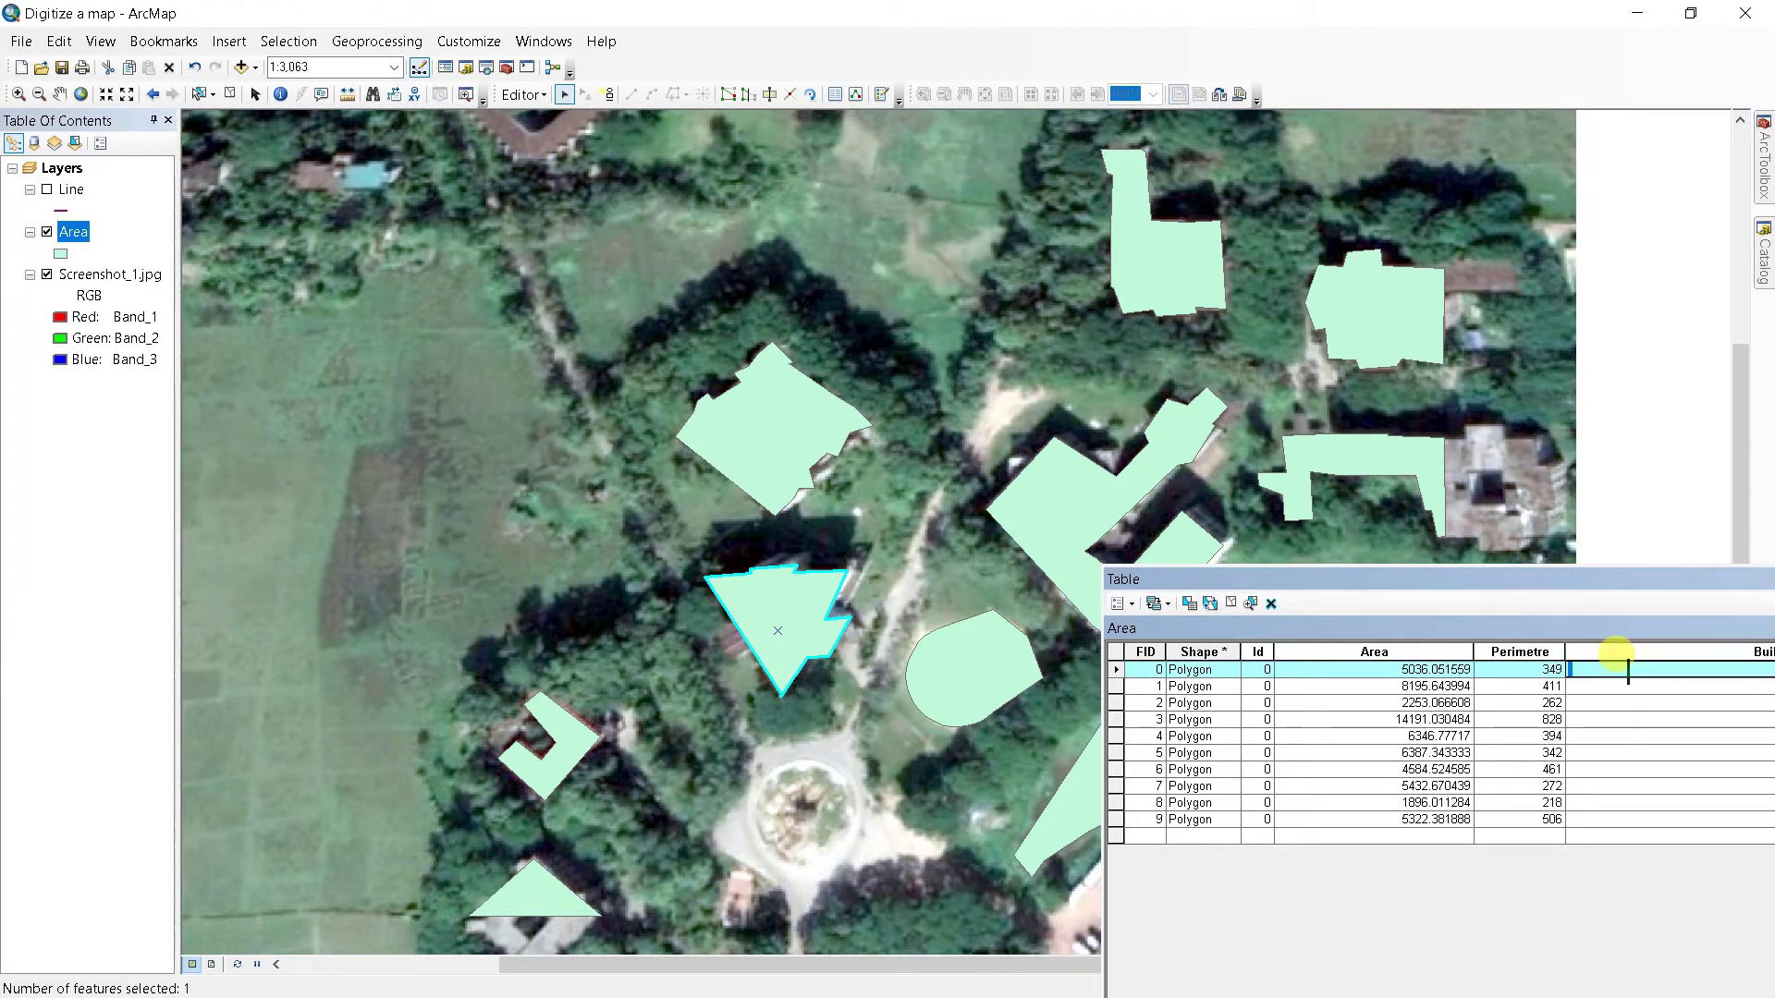
text(Central Library)
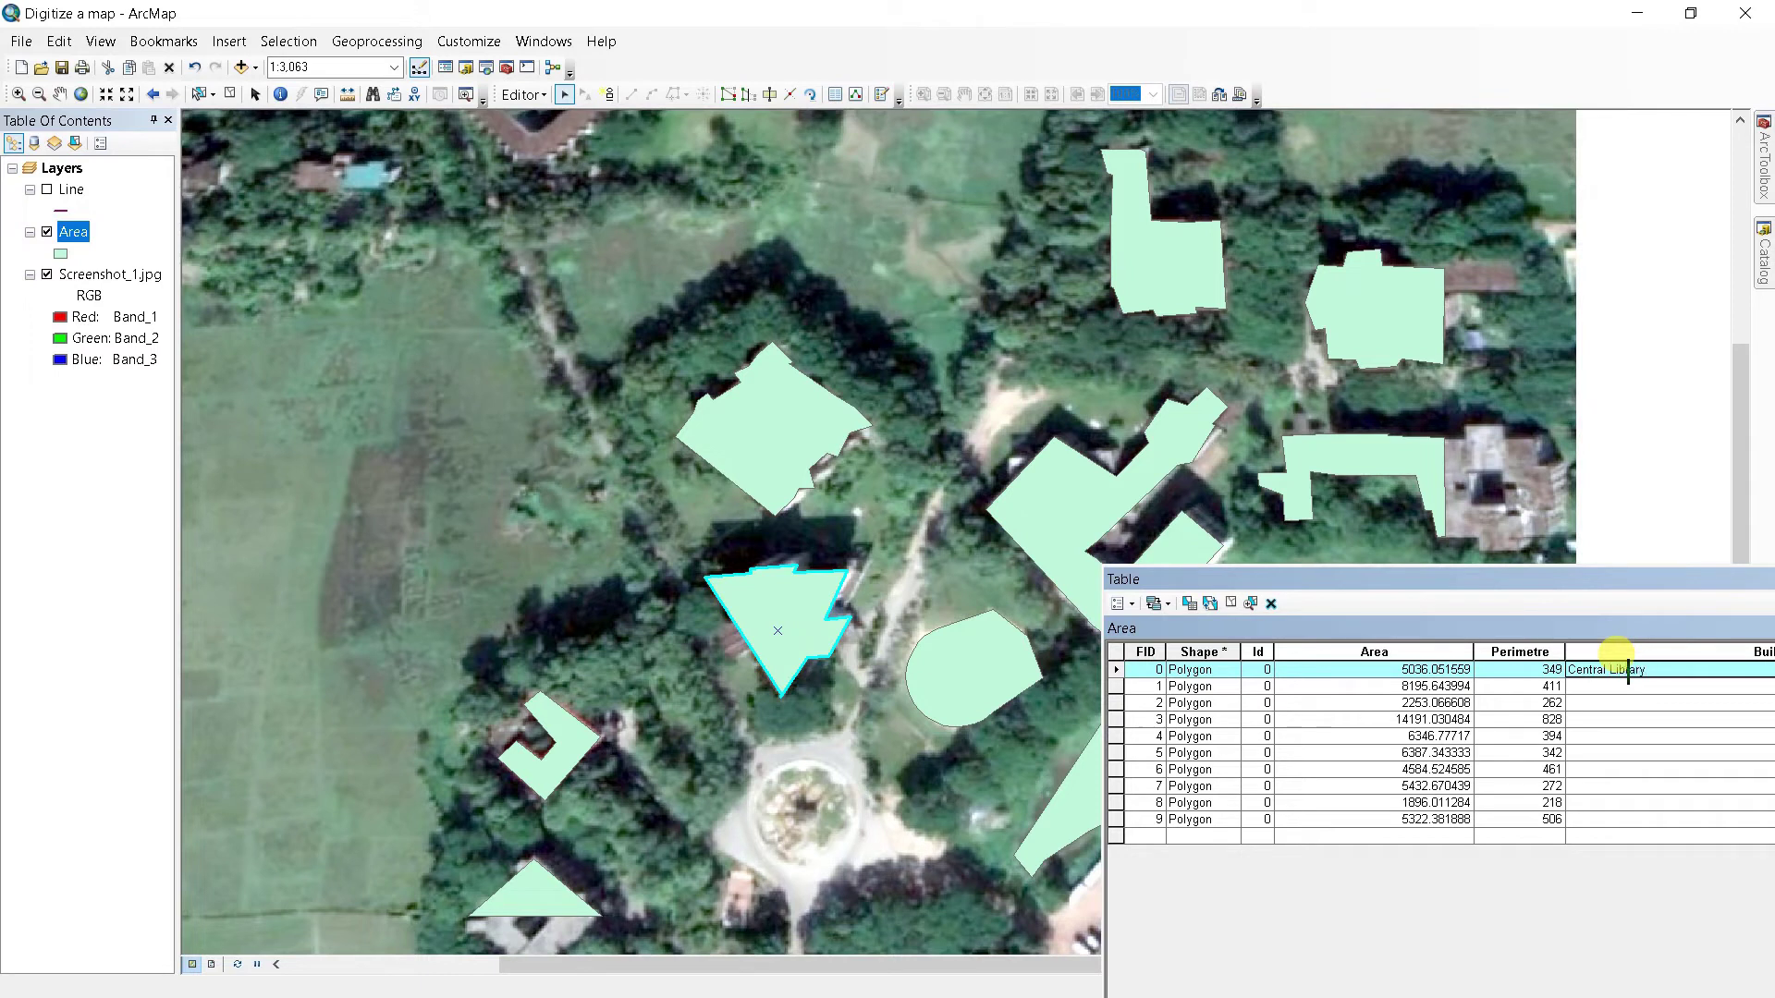
click(1634, 685)
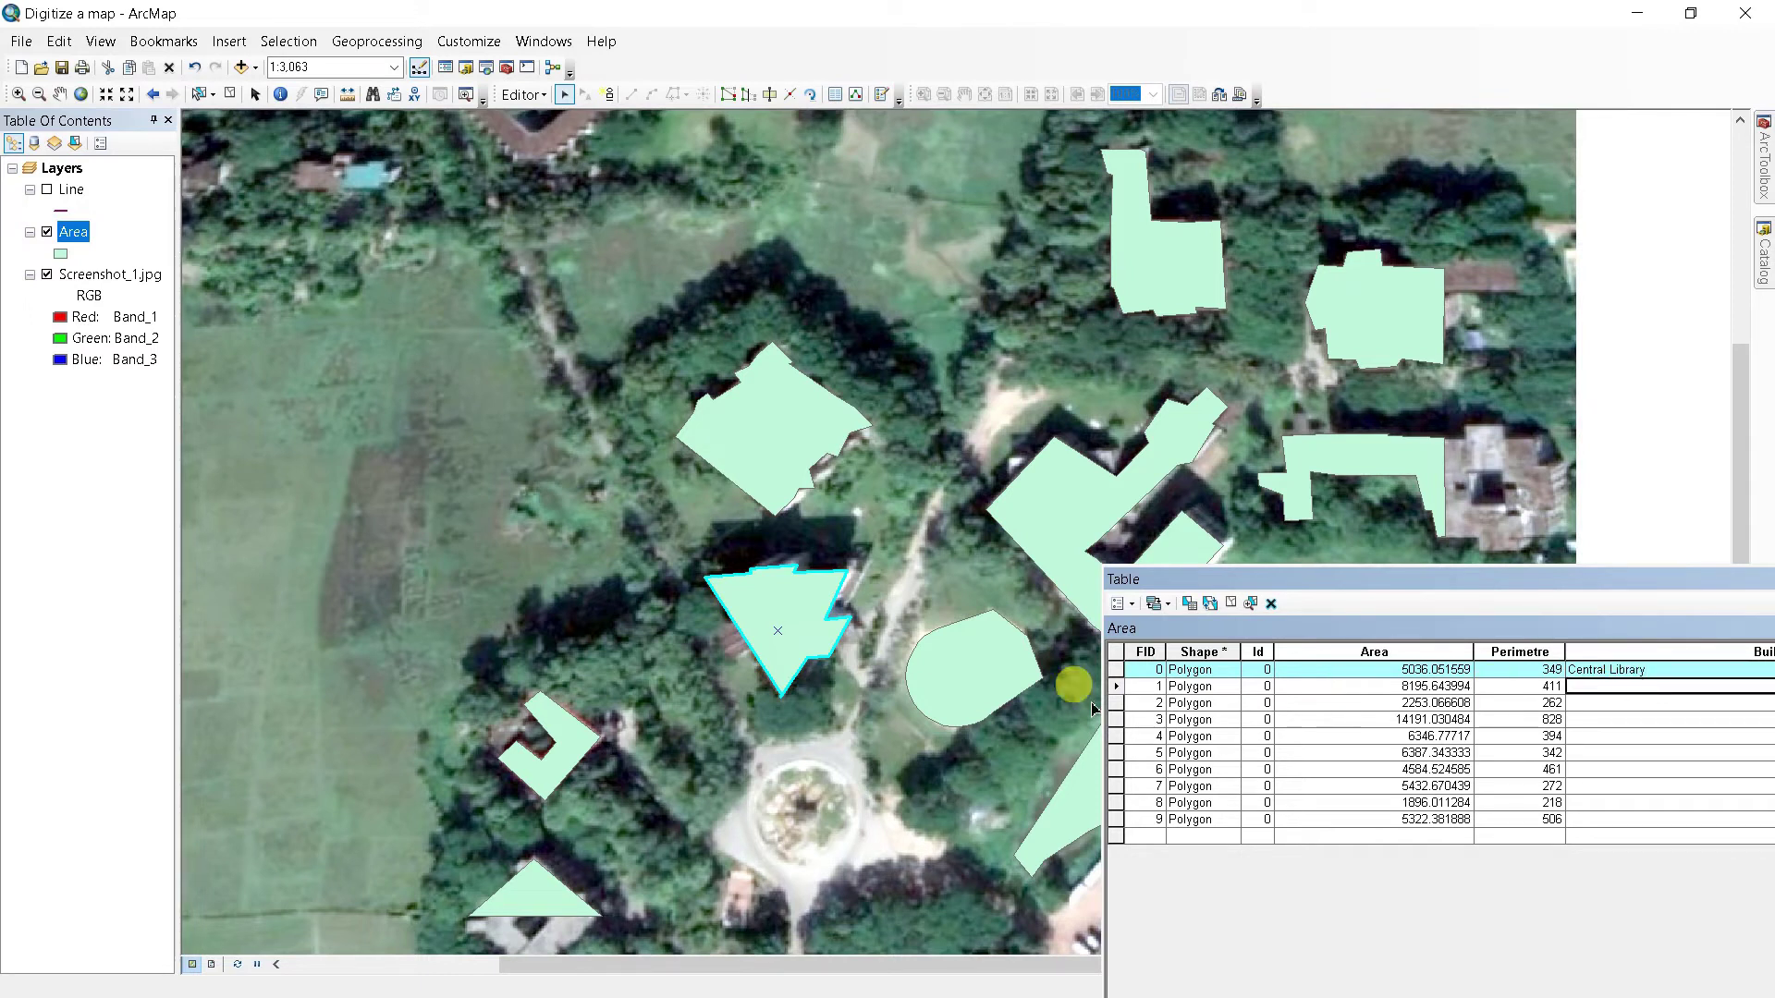
click(1116, 686)
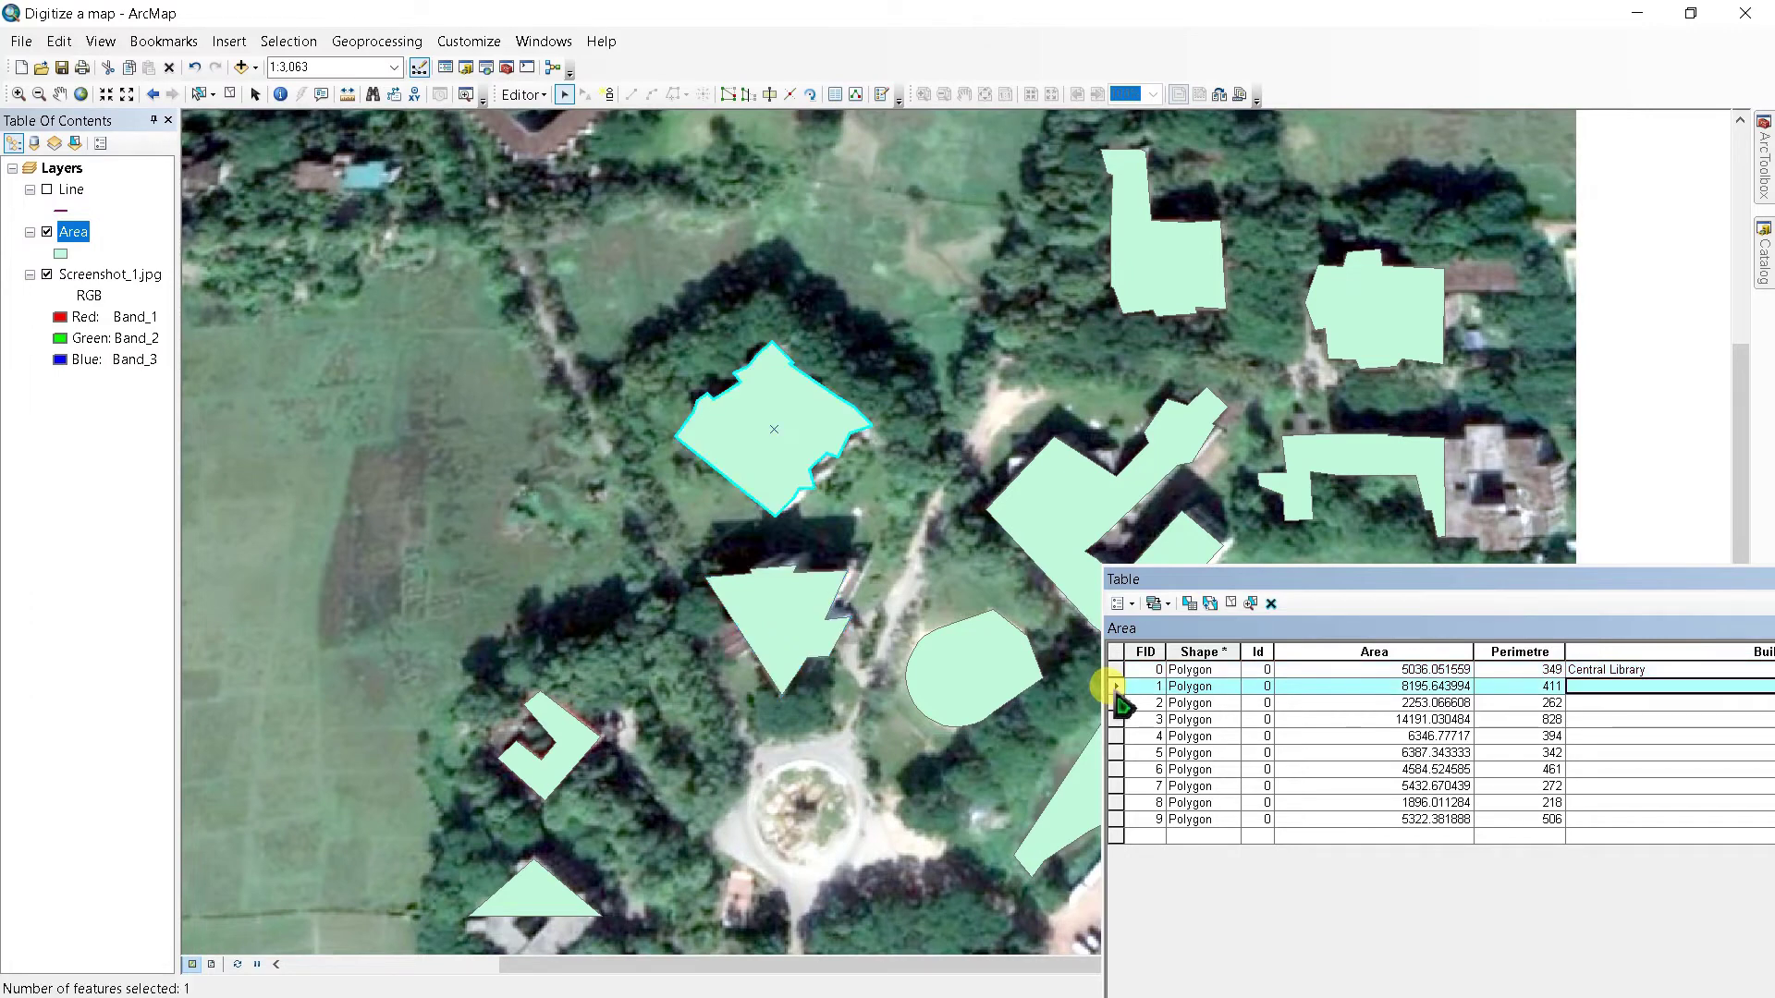
Step: Zoom to the second polygon to identify it, then back to the full Area layer
double_click(1115, 688)
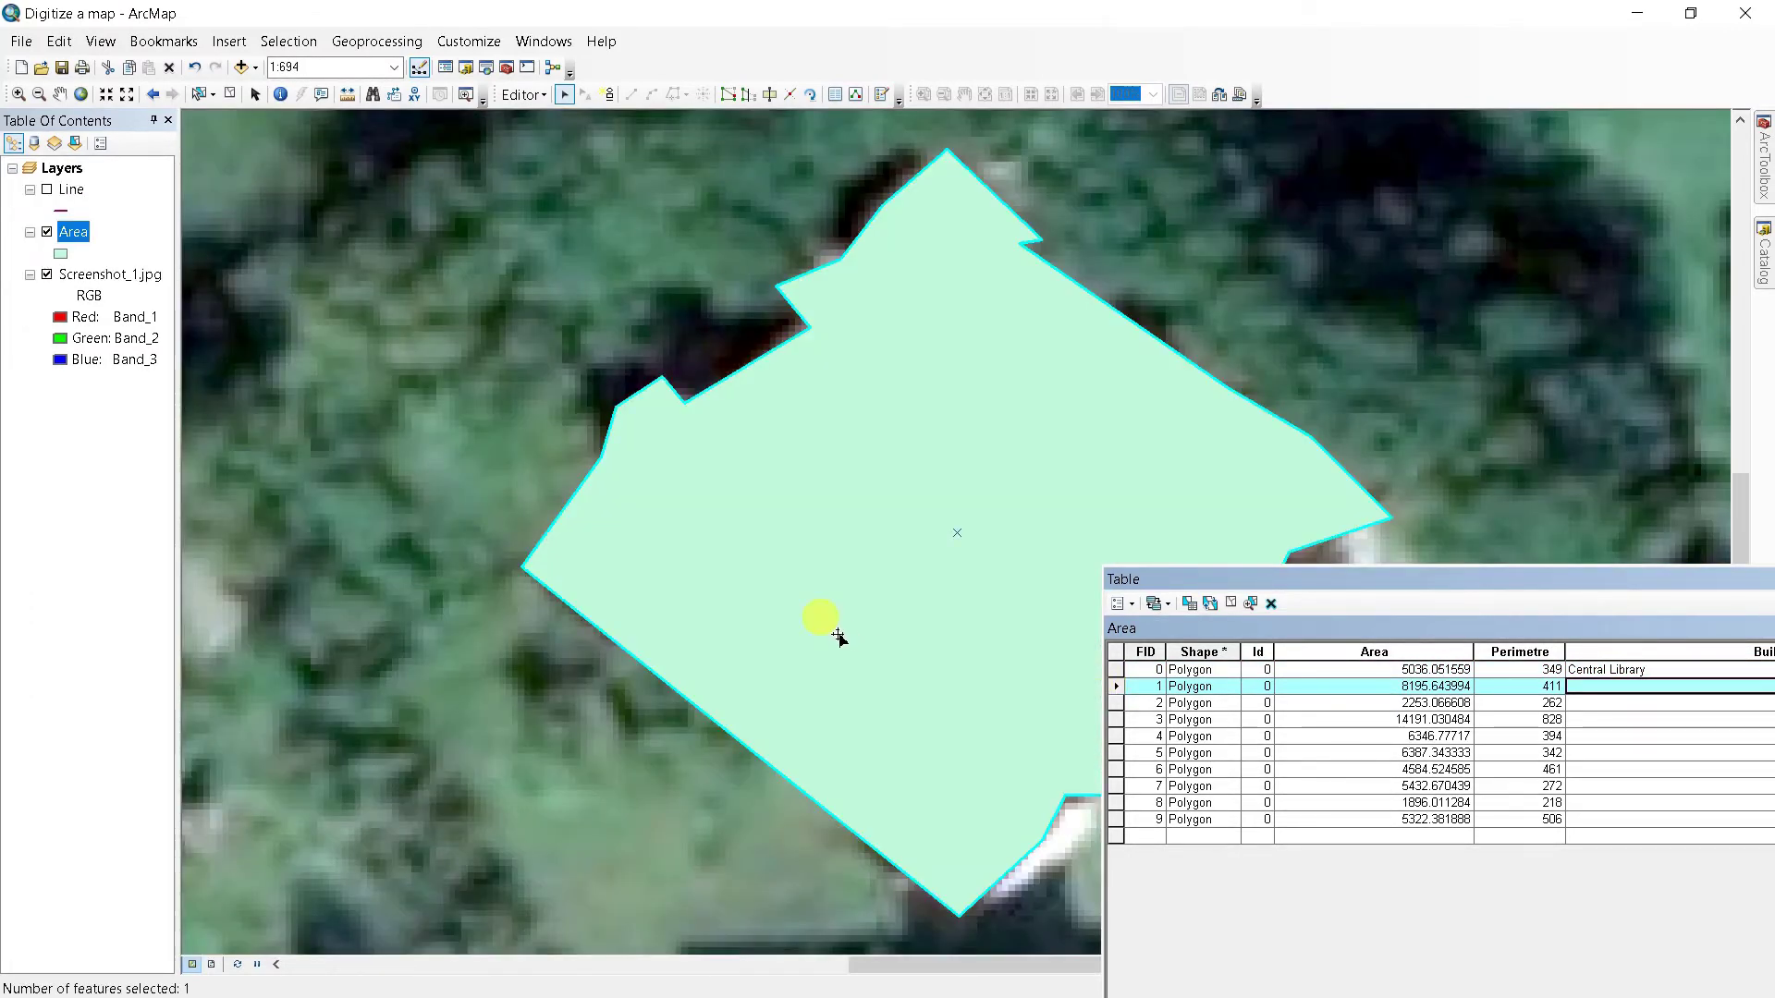
right_click(79, 245)
click(139, 348)
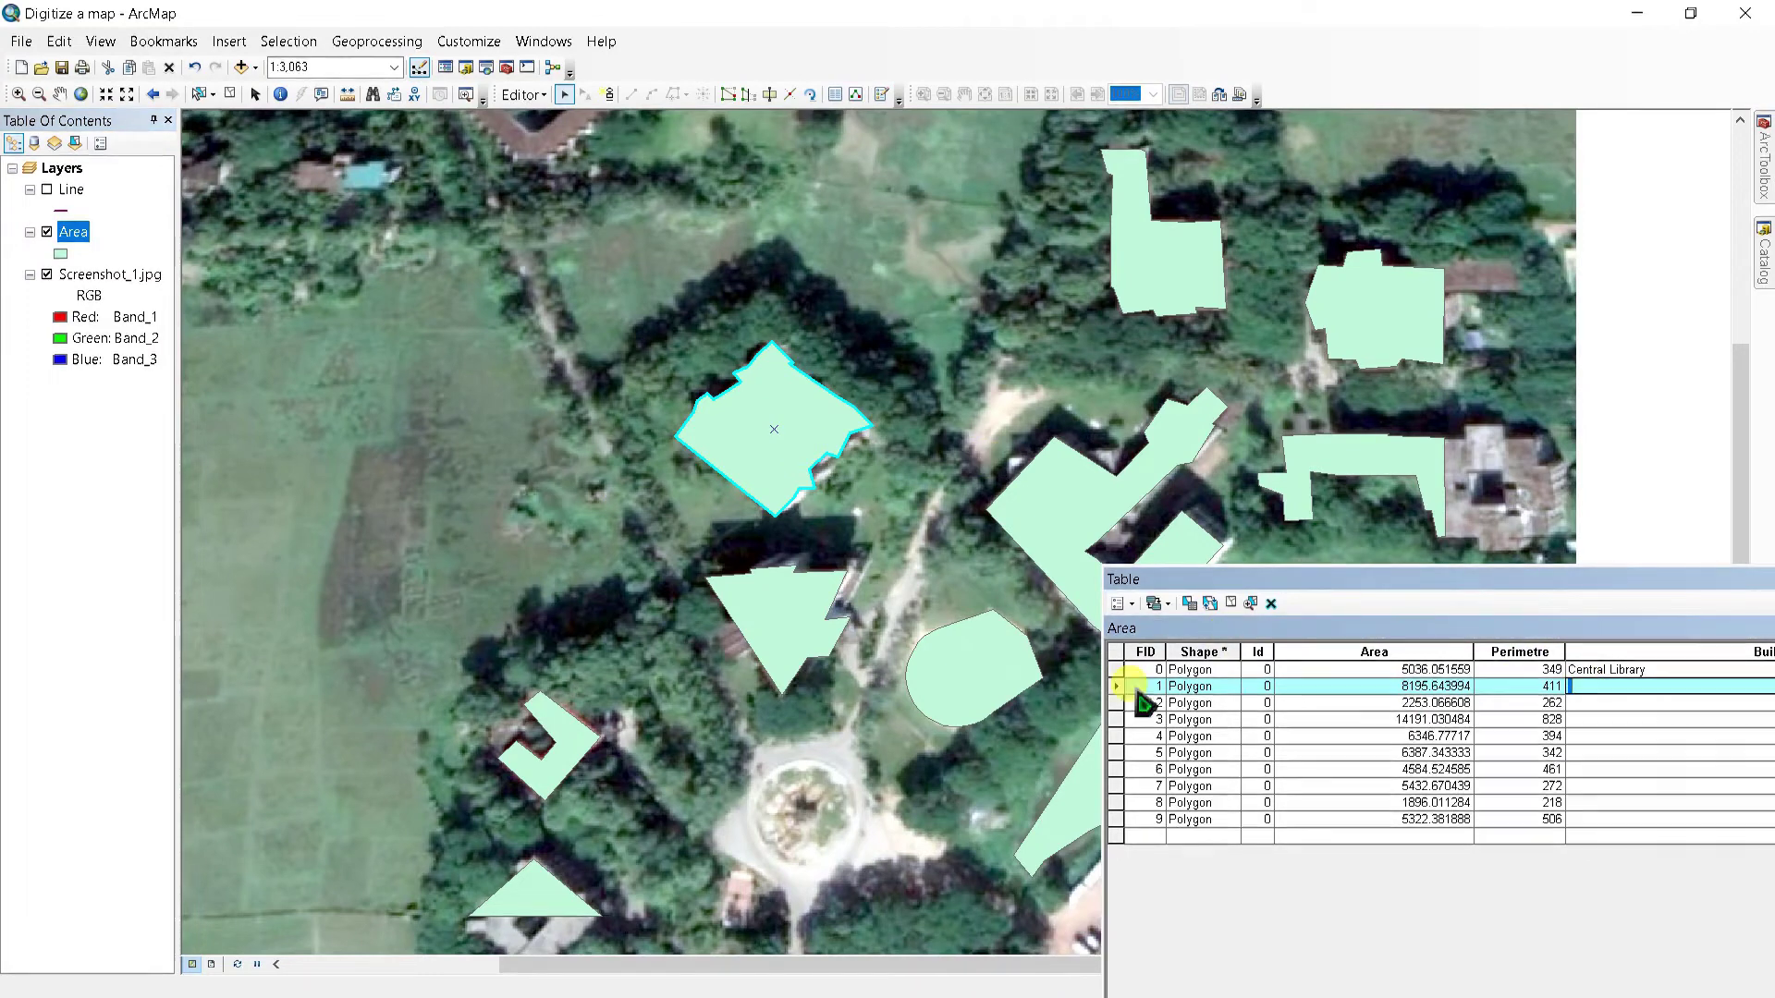
Step: Enter the remaining Building names, starting with 'D Building' for the second polygon
click(1116, 688)
click(1592, 687)
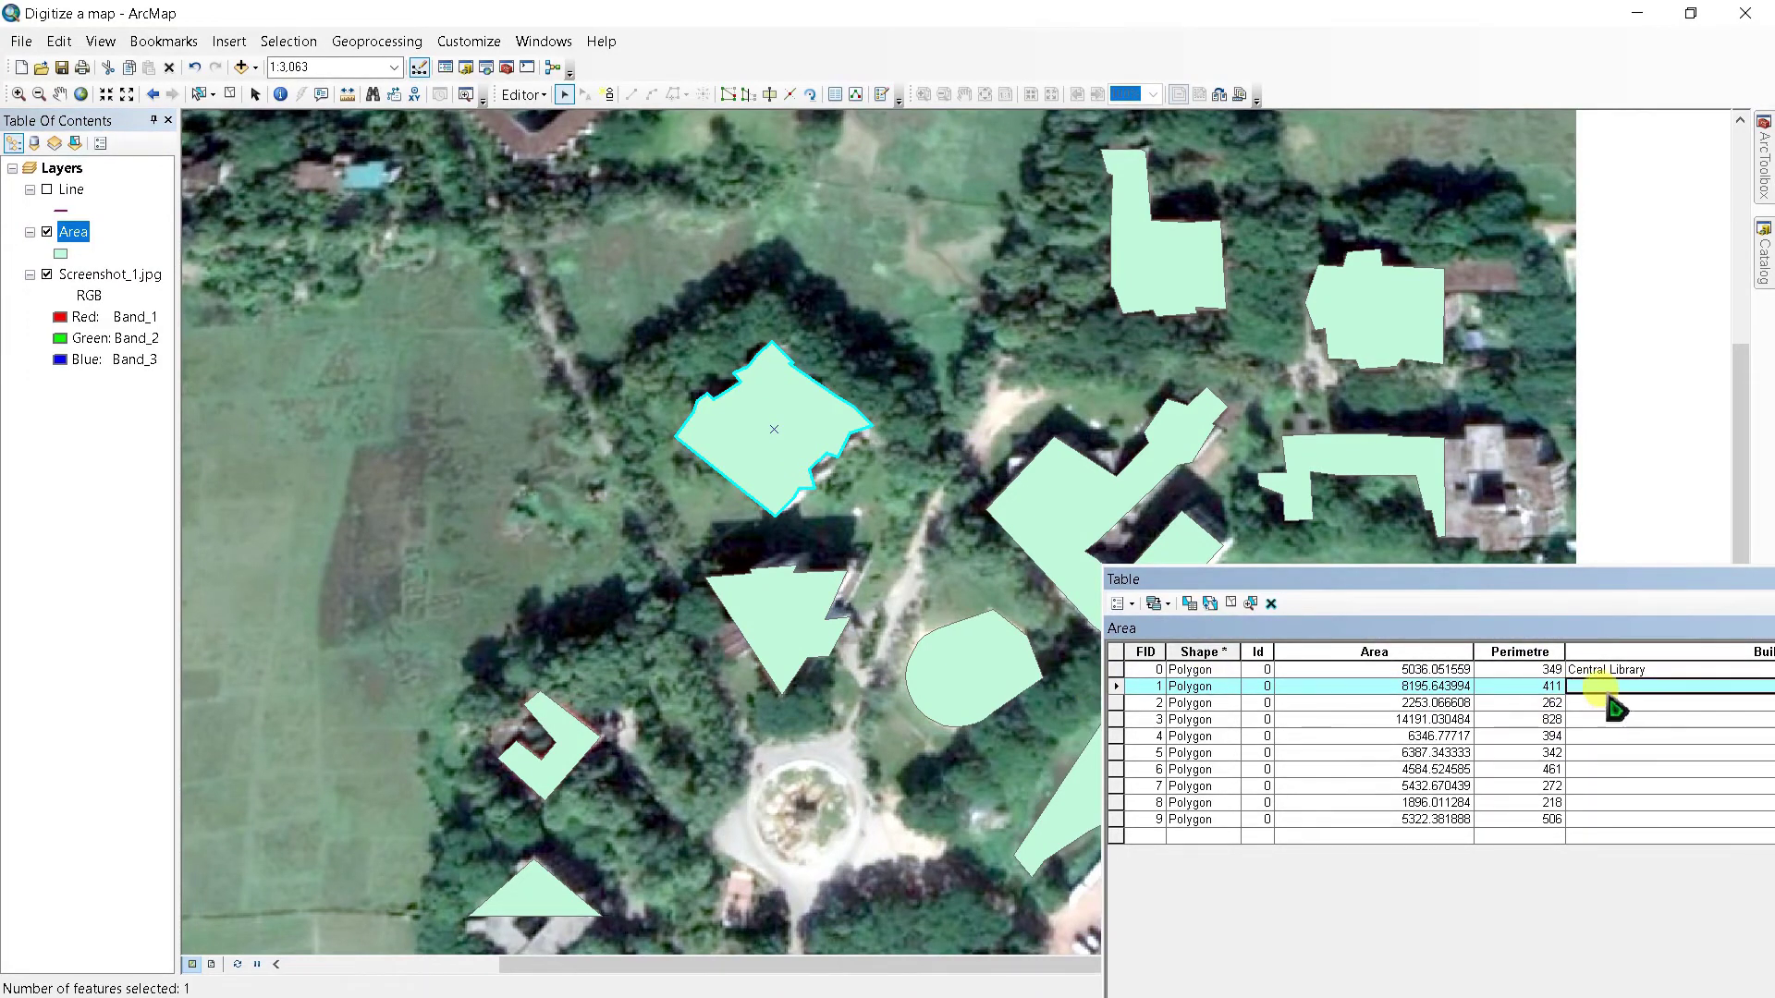
click(1598, 692)
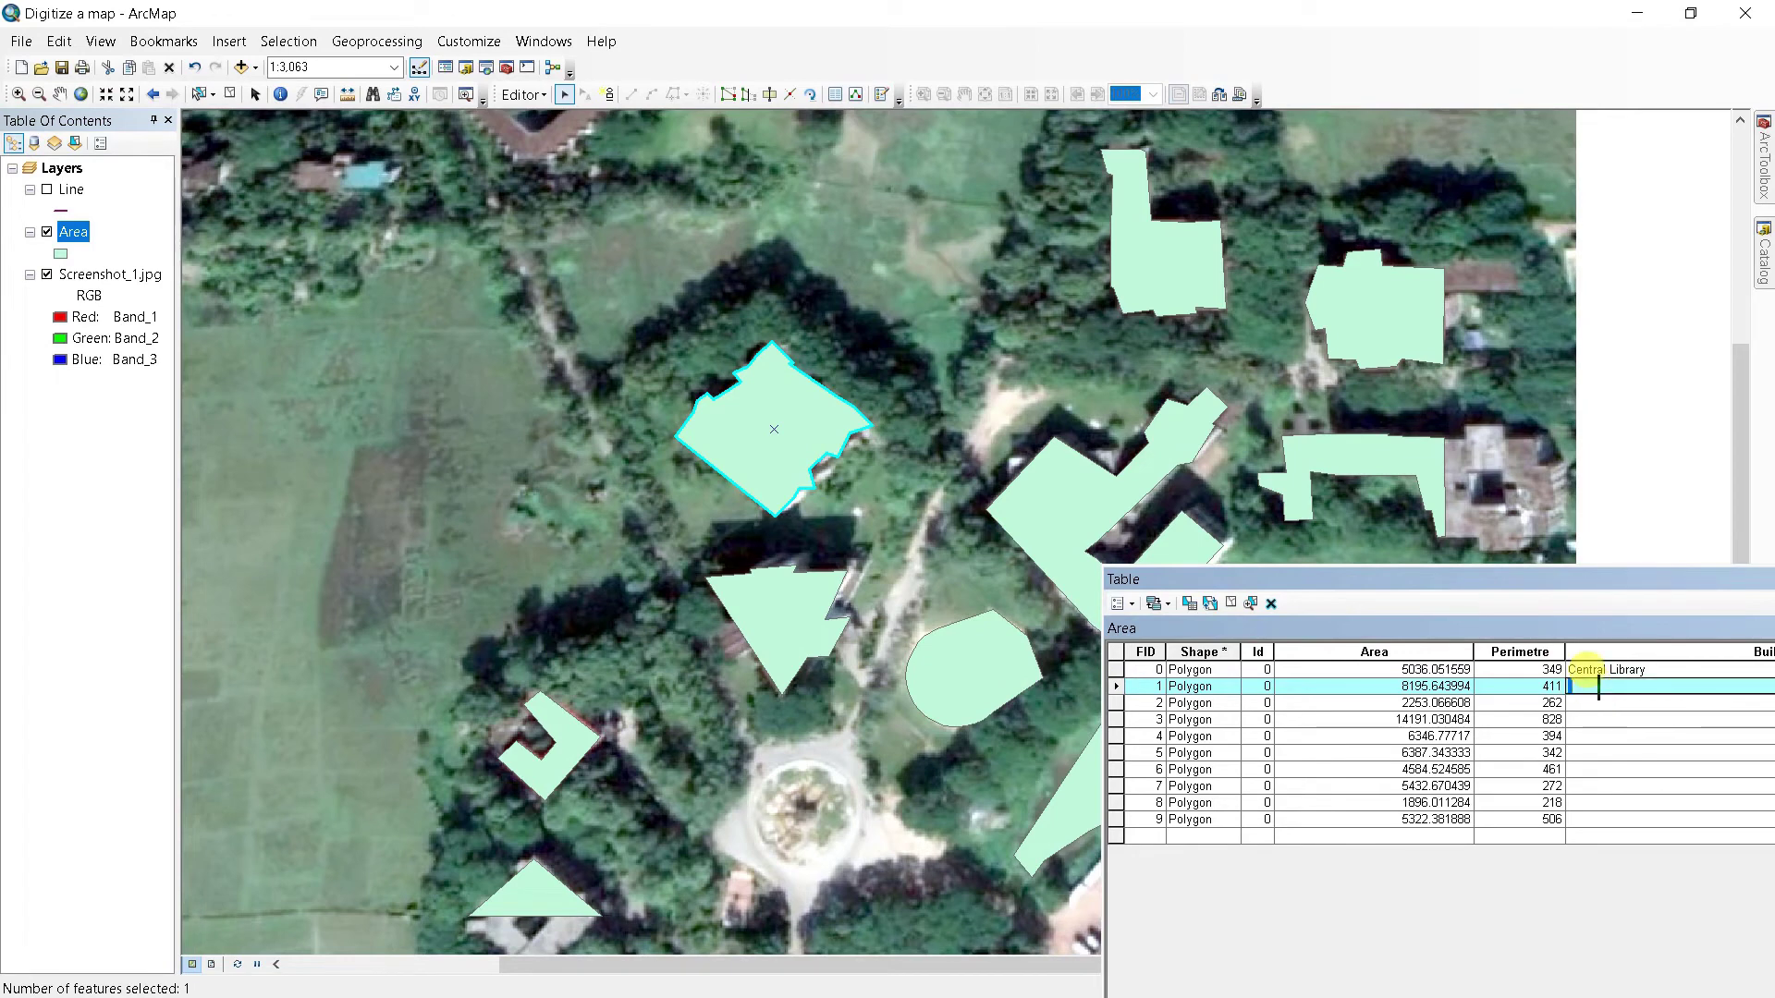
text(D Building)
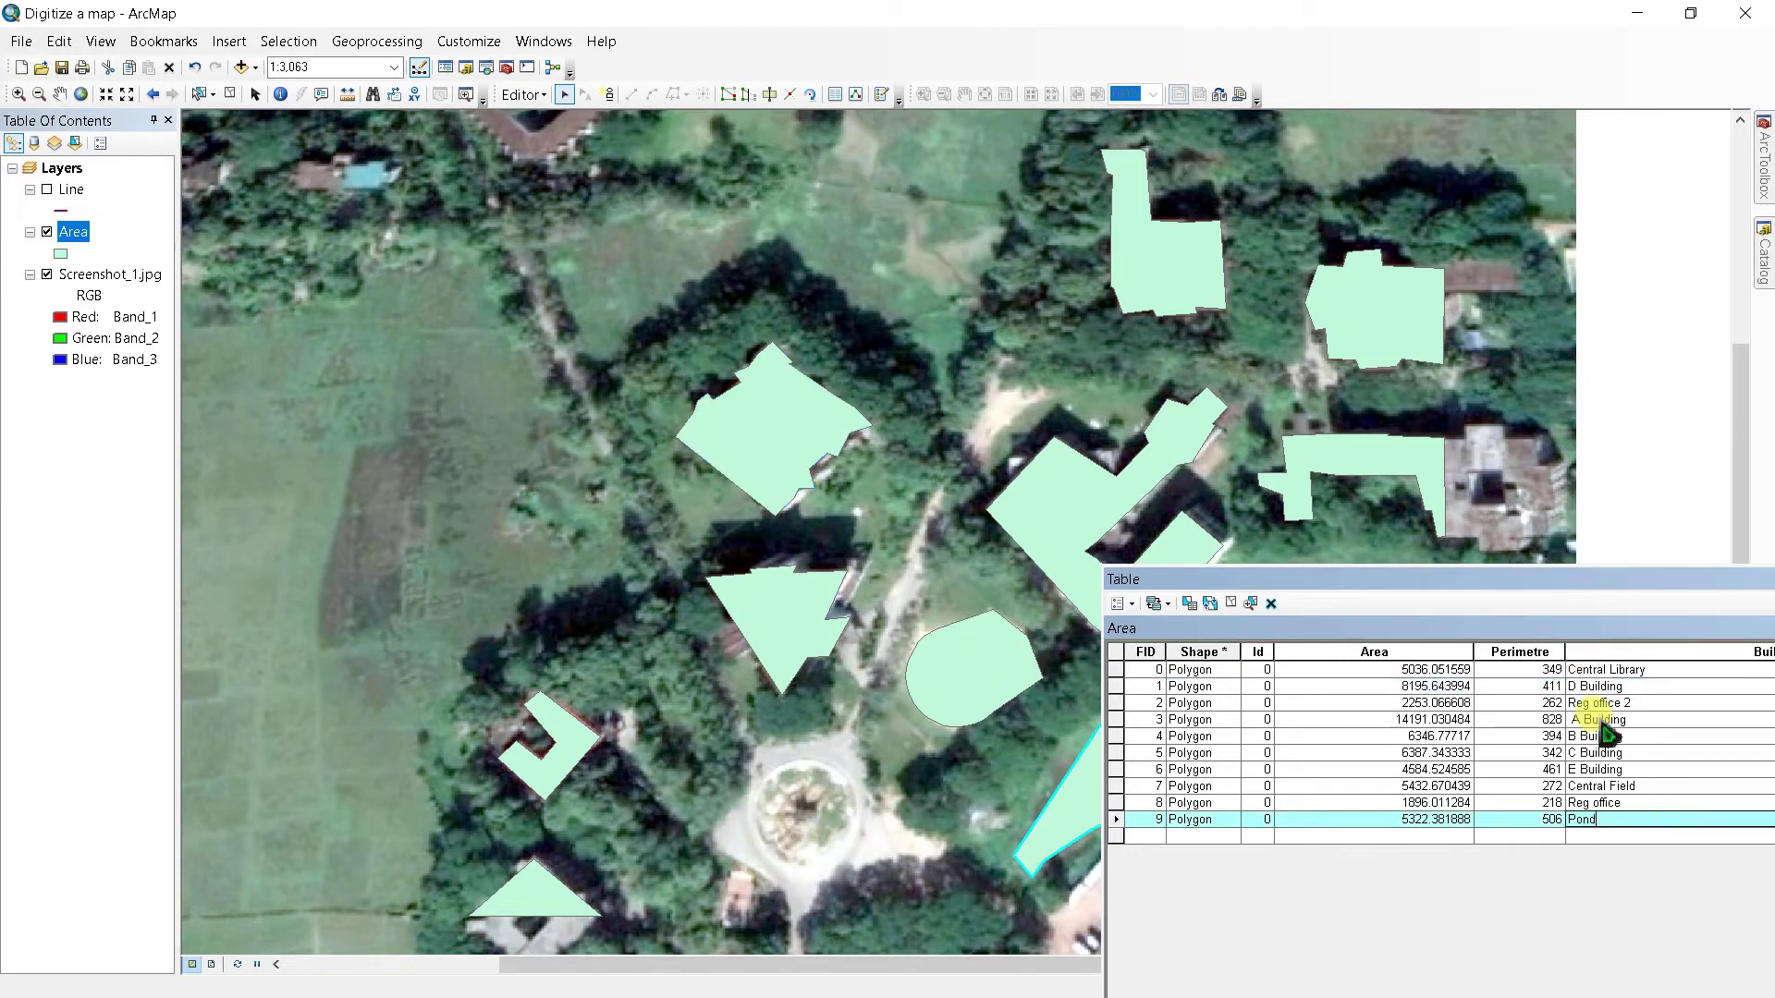
click(522, 94)
Step: Save the building name edits and end the edit session
click(552, 170)
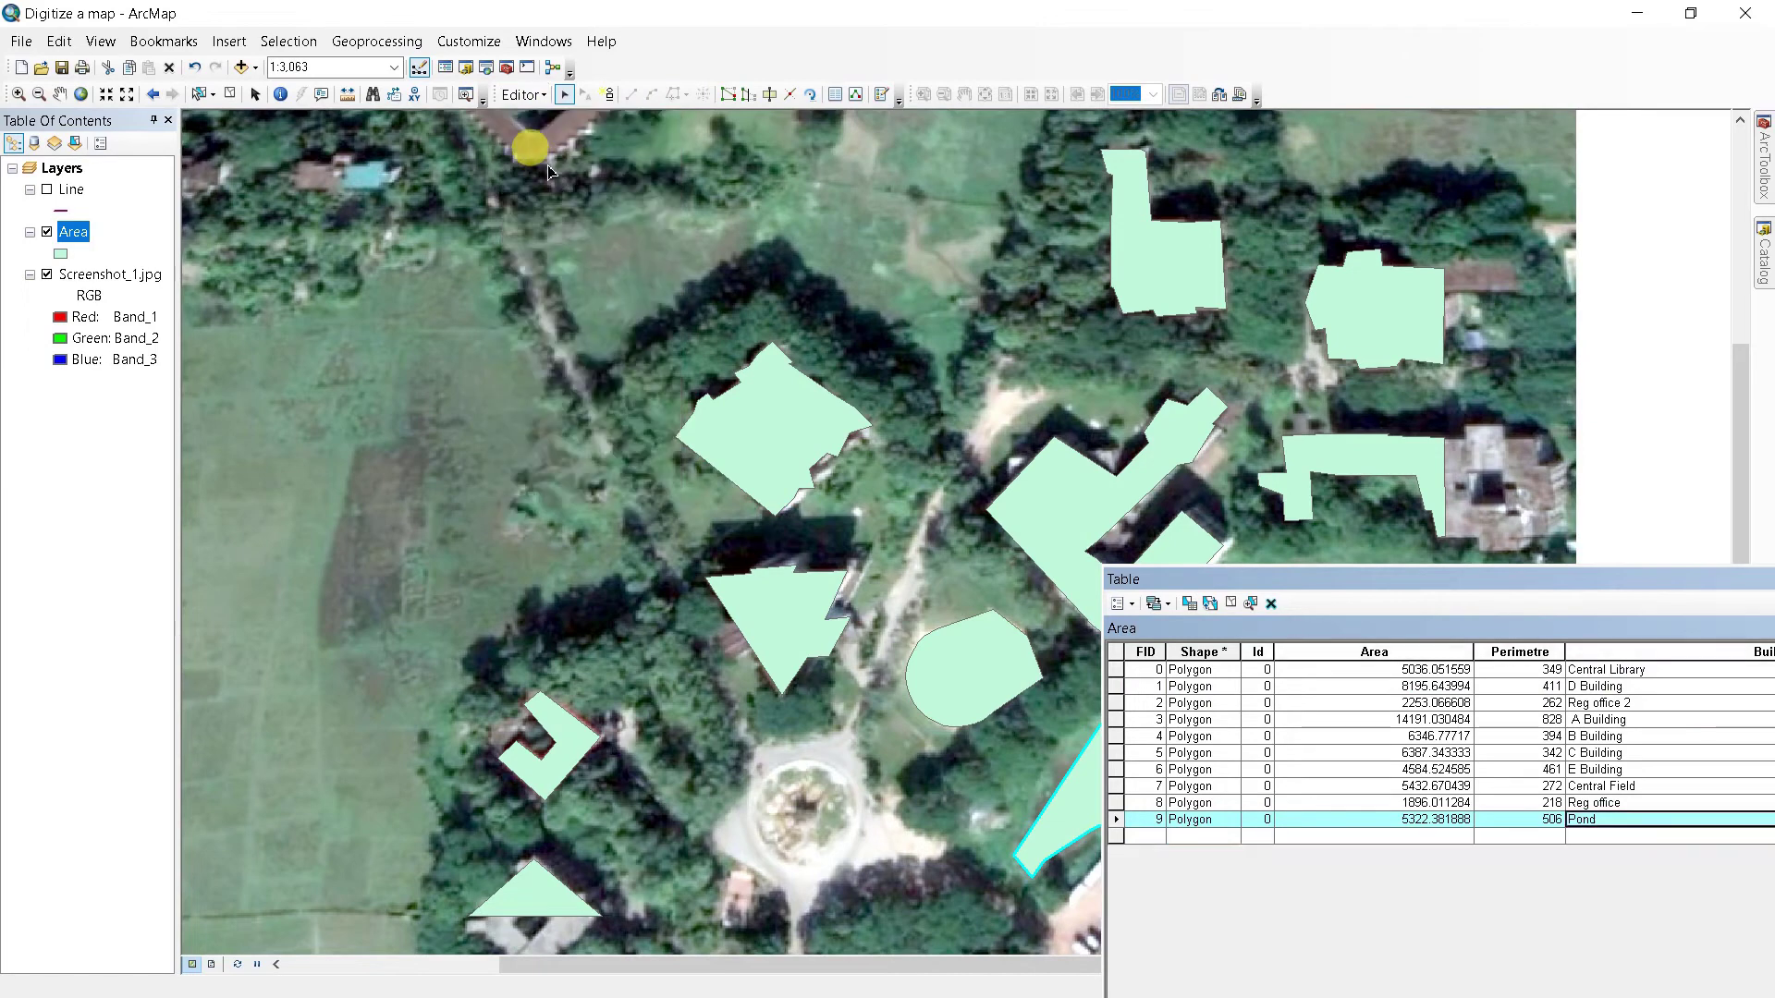
click(520, 98)
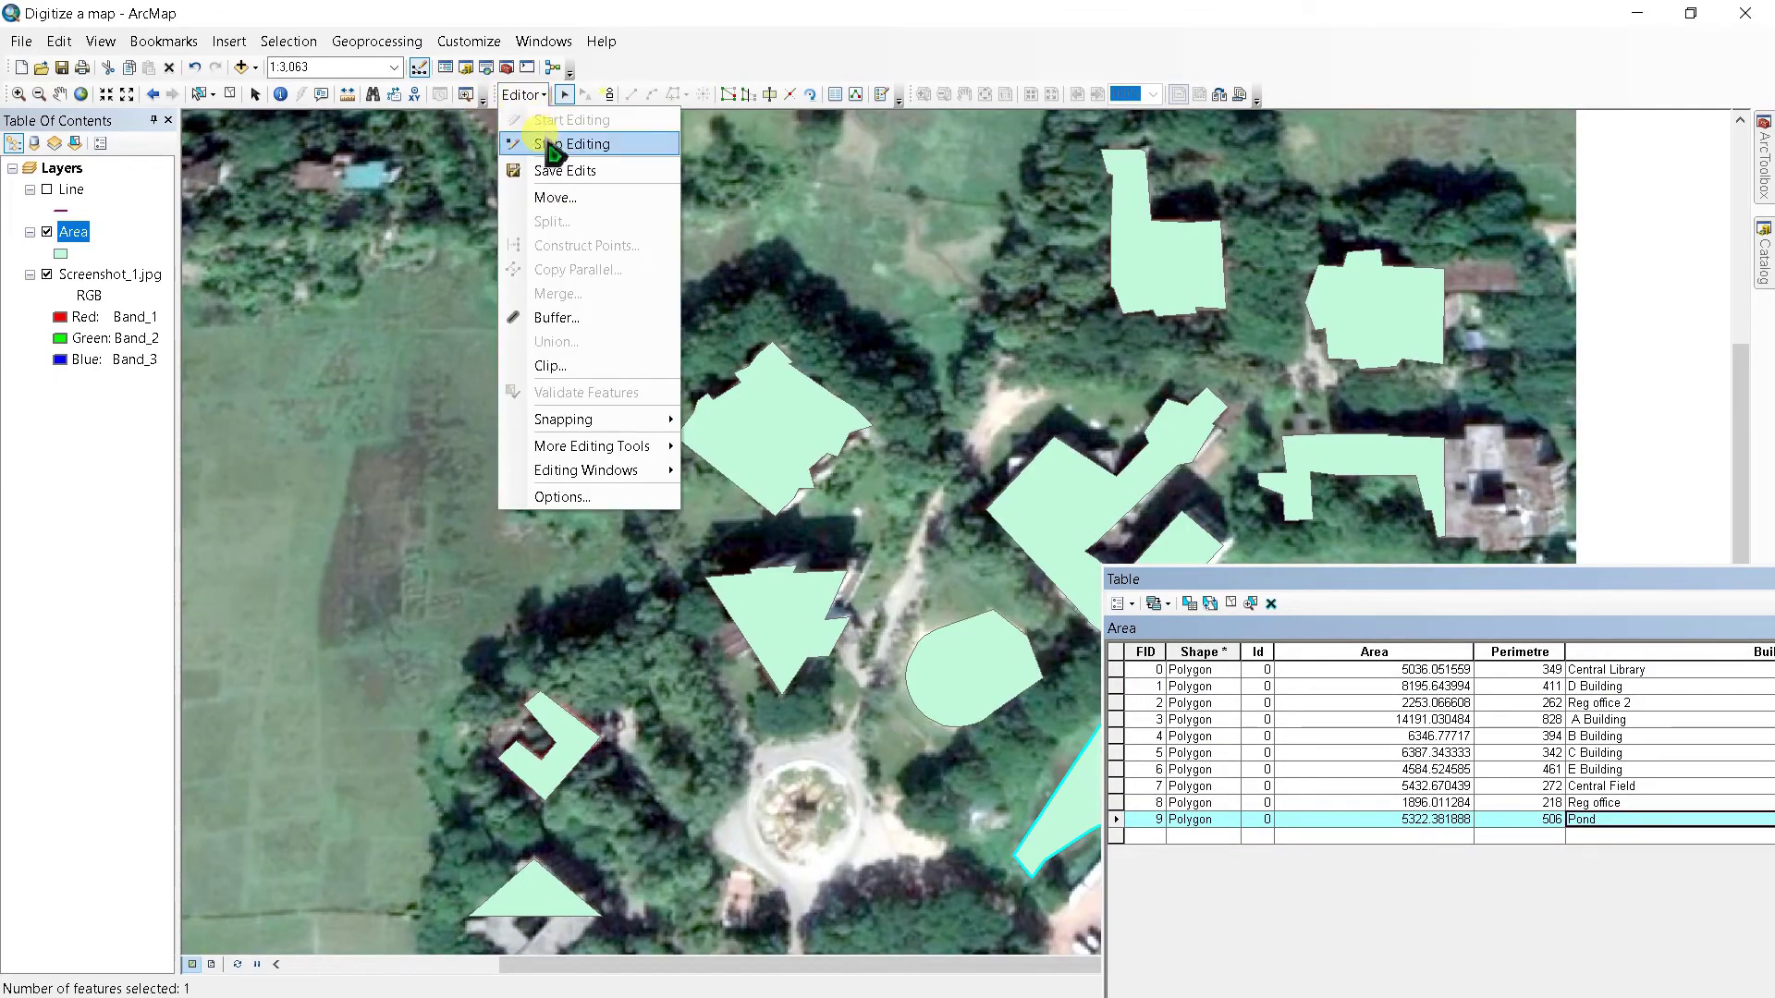
click(546, 143)
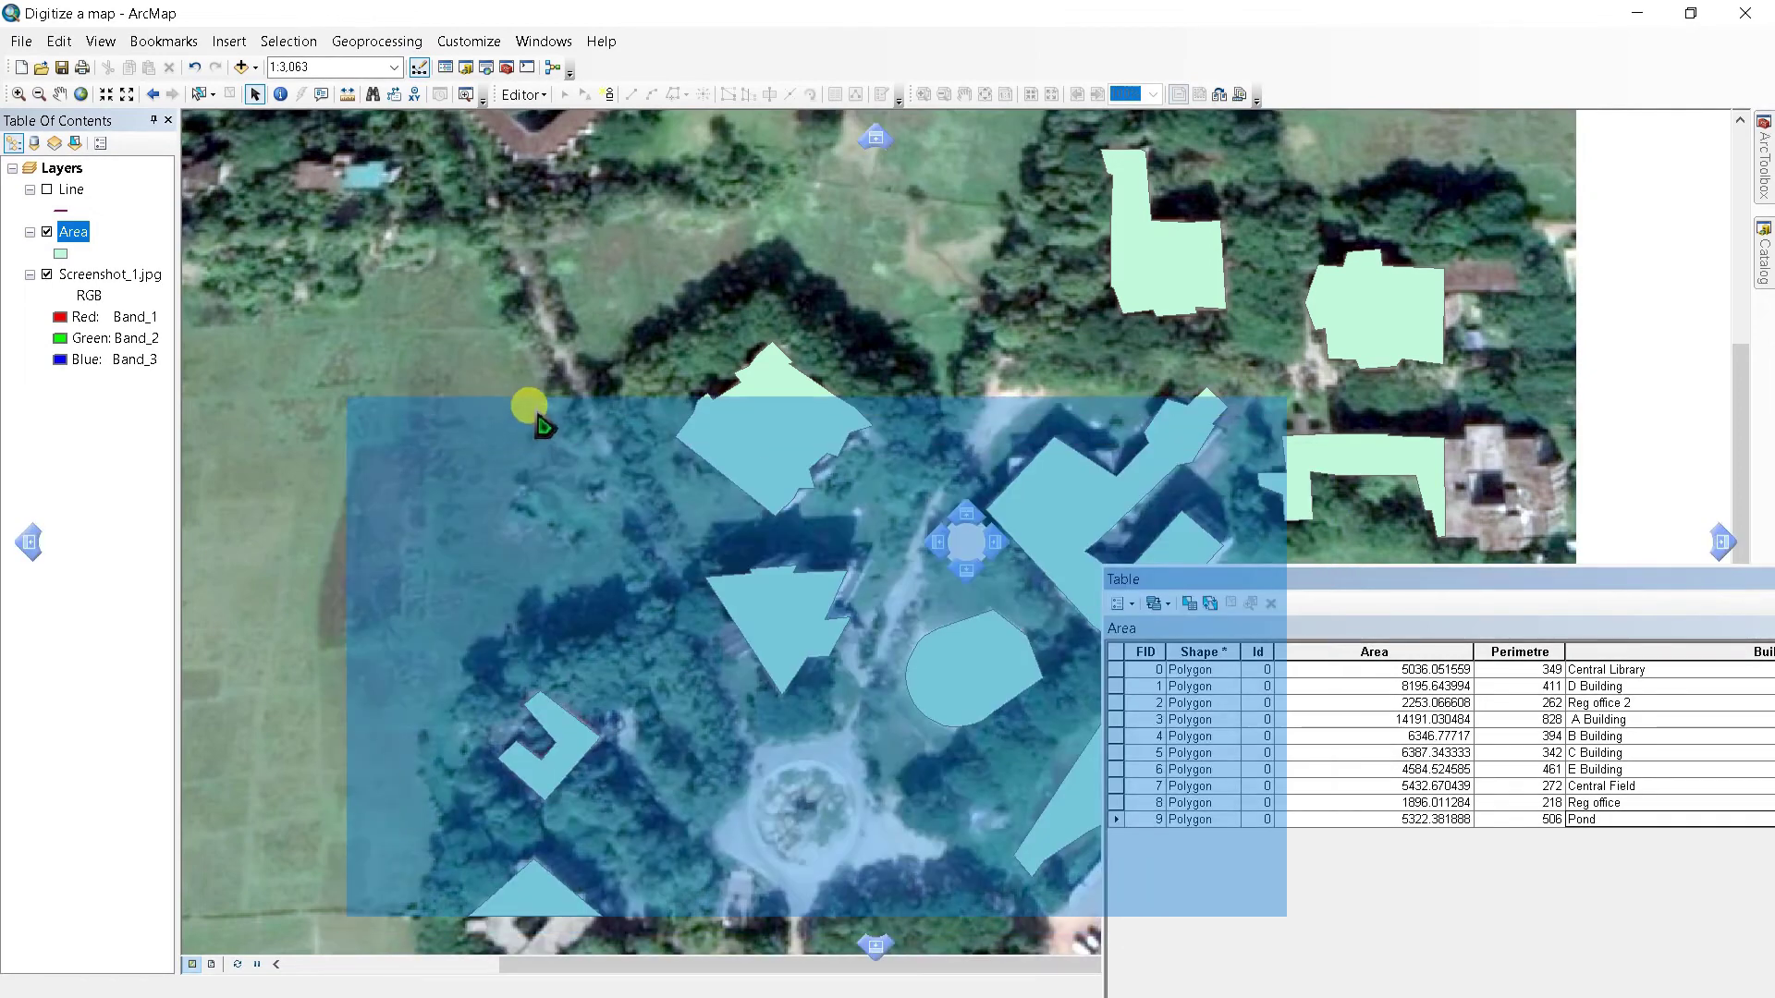
Step: Close the attribute table and hide the Screenshot_1.jpg satellite image layer
drag(1248, 581, 530, 412)
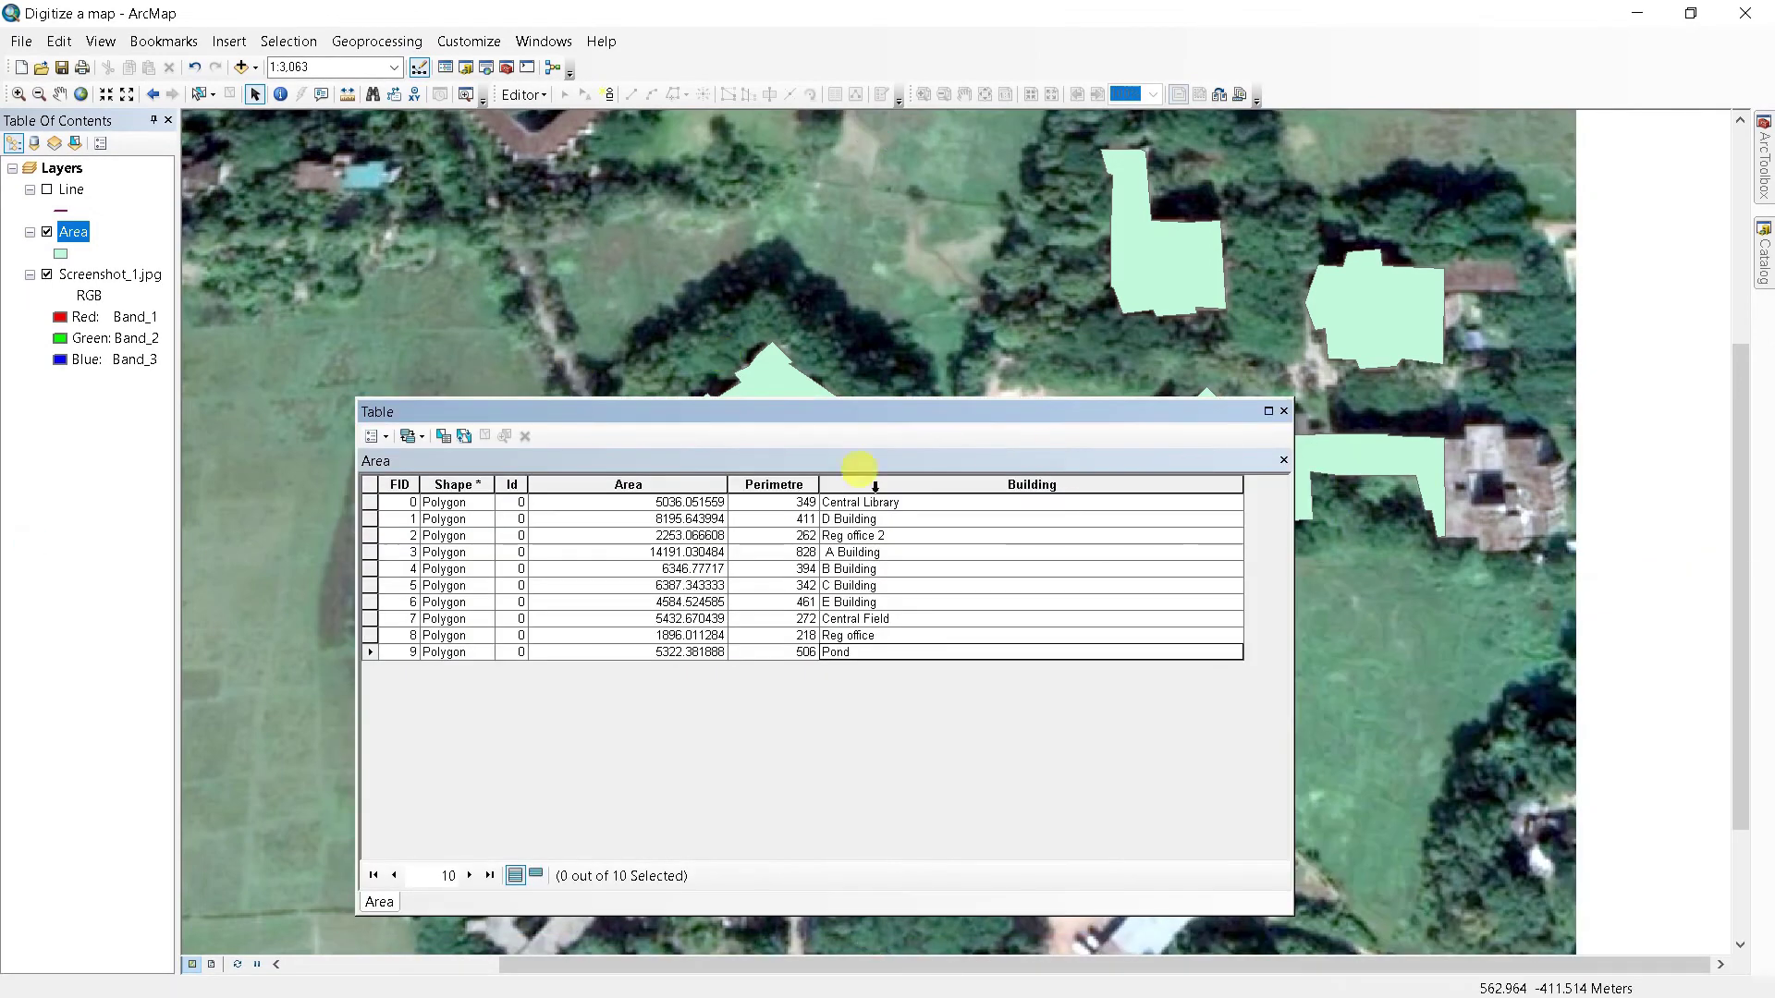
click(1284, 411)
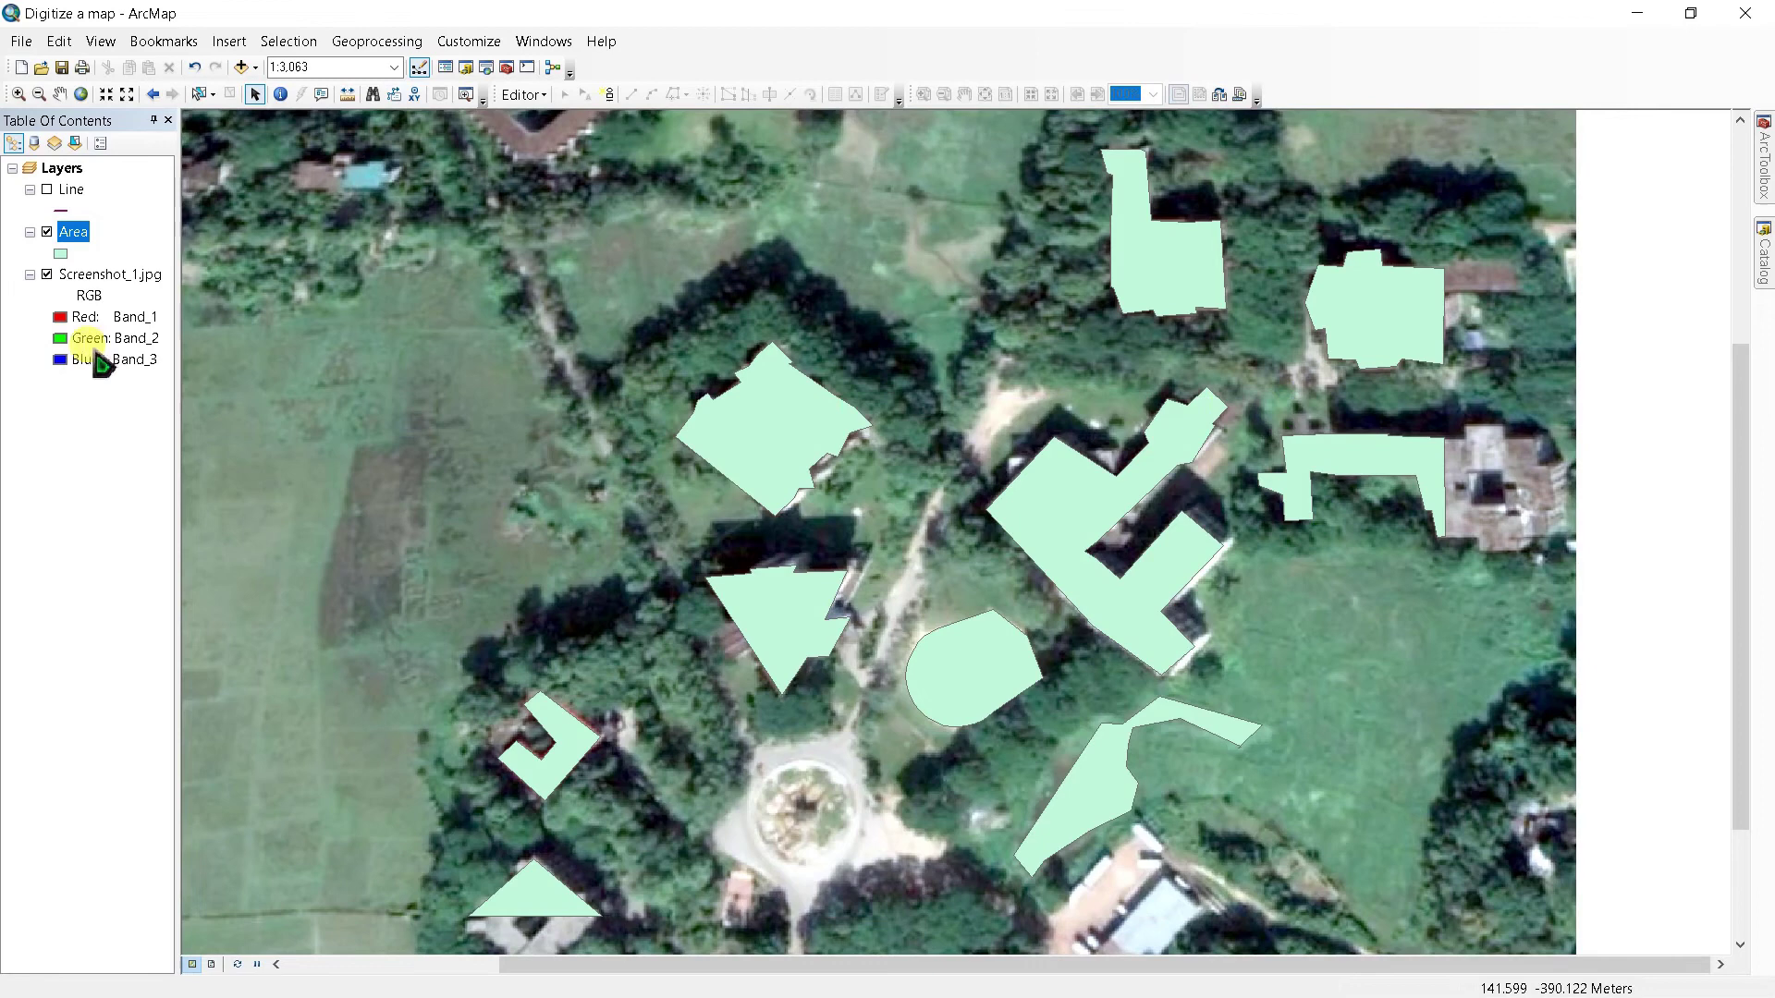
click(46, 275)
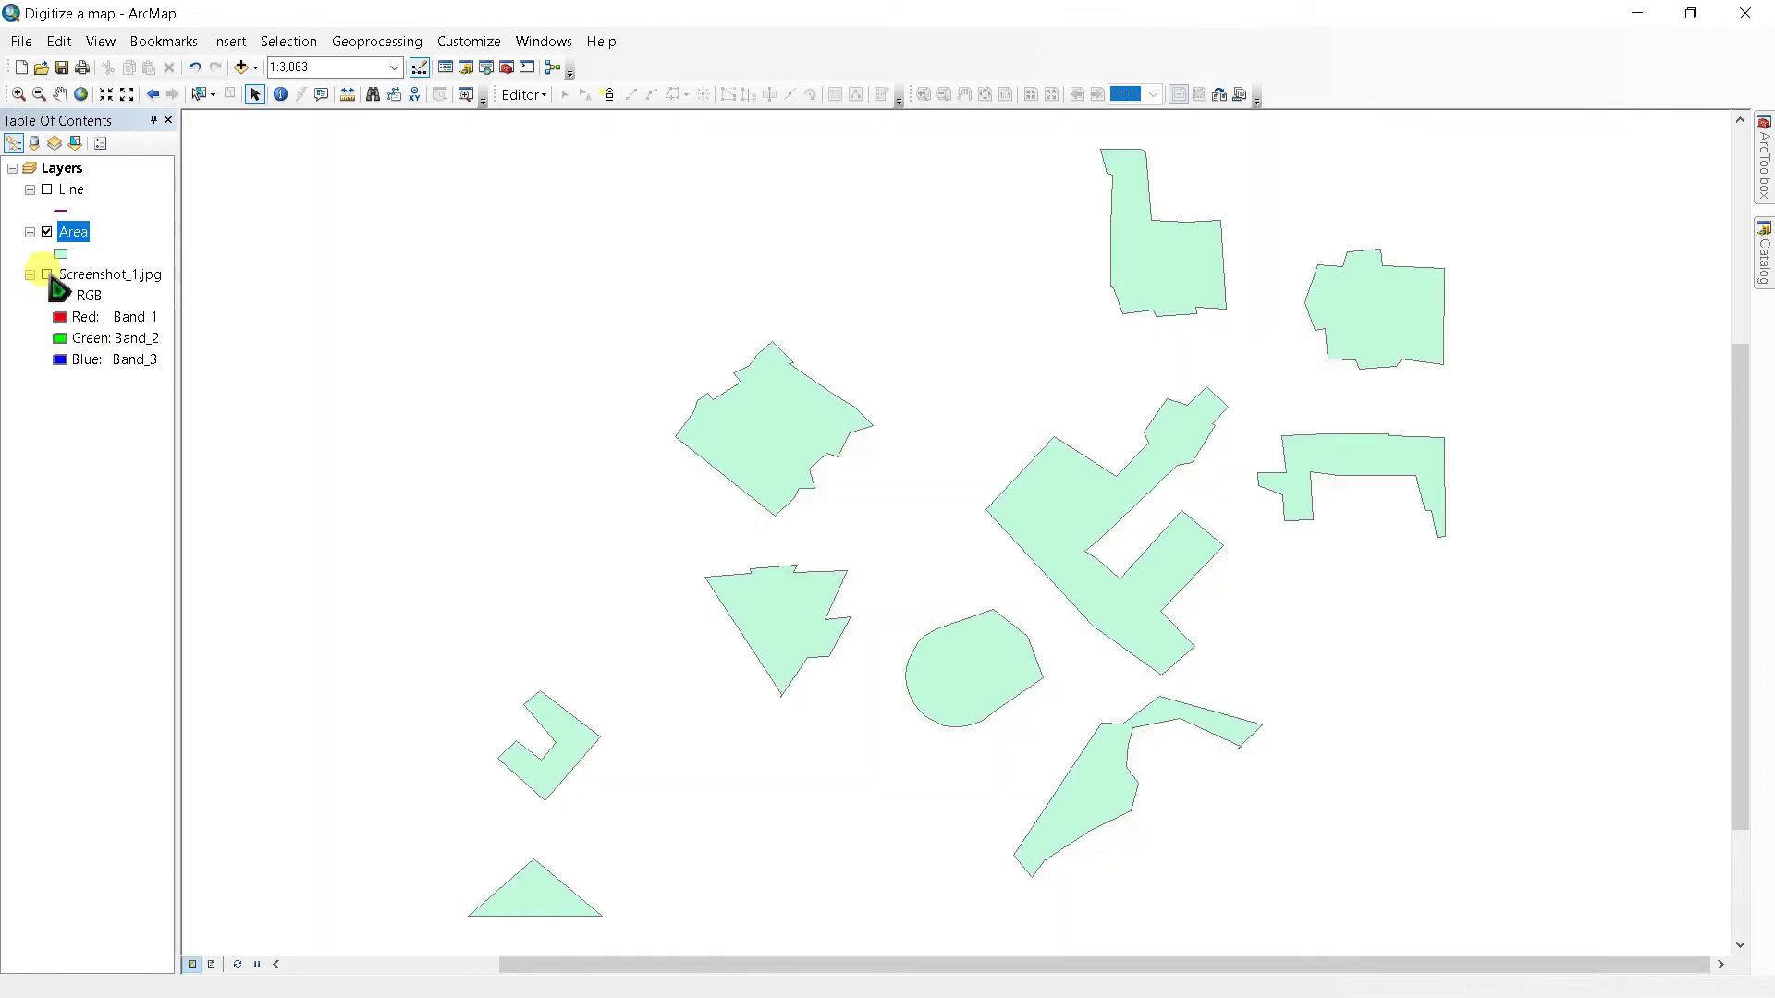
Step: In the Area layer's Labels properties, choose Building as the label field
right_click(69, 238)
click(138, 684)
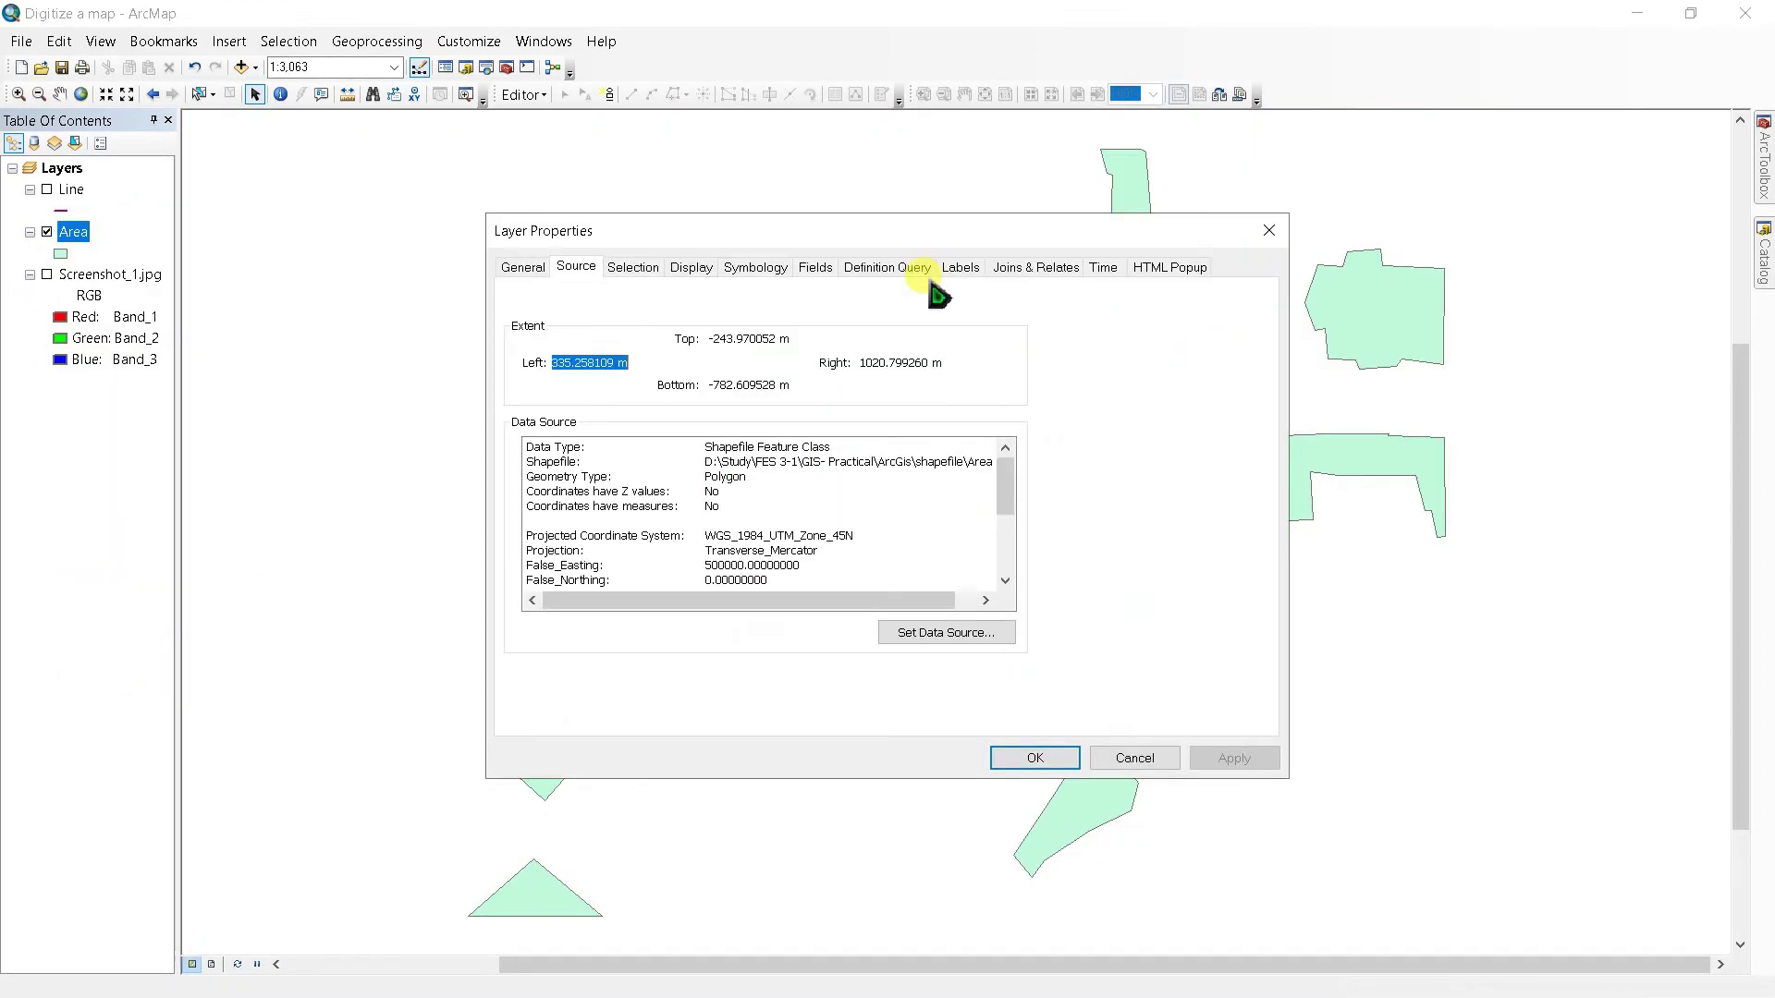
click(960, 267)
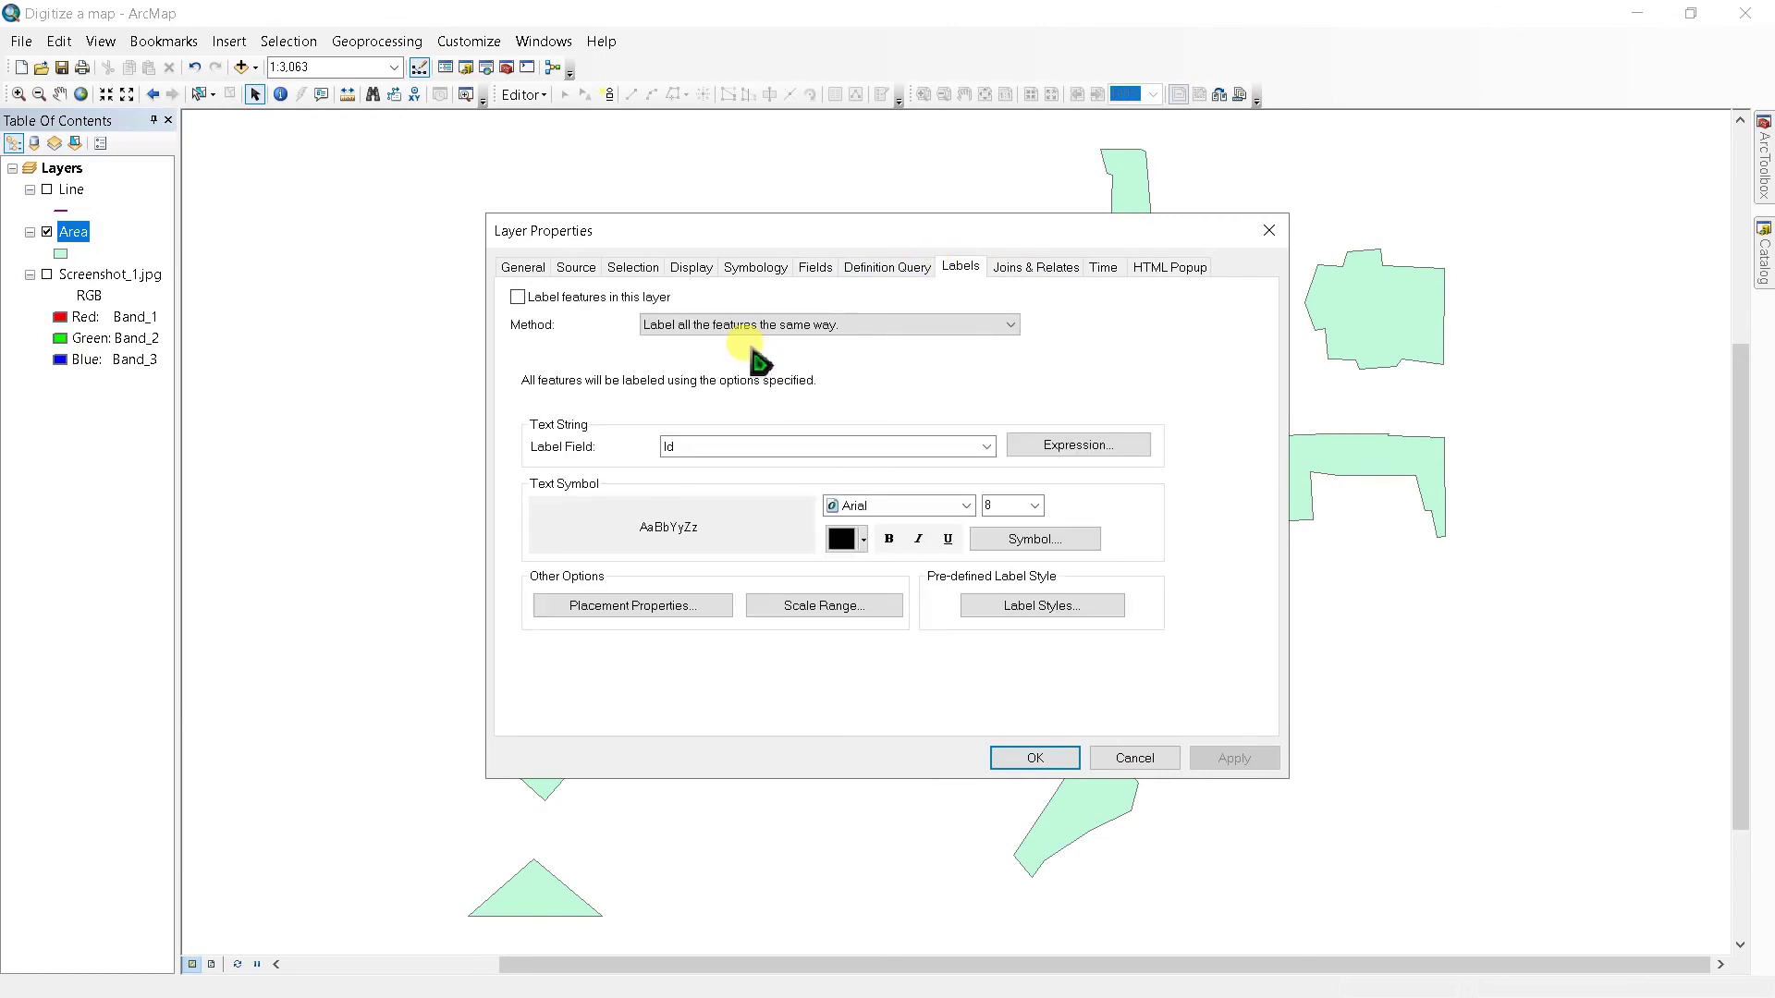
click(985, 447)
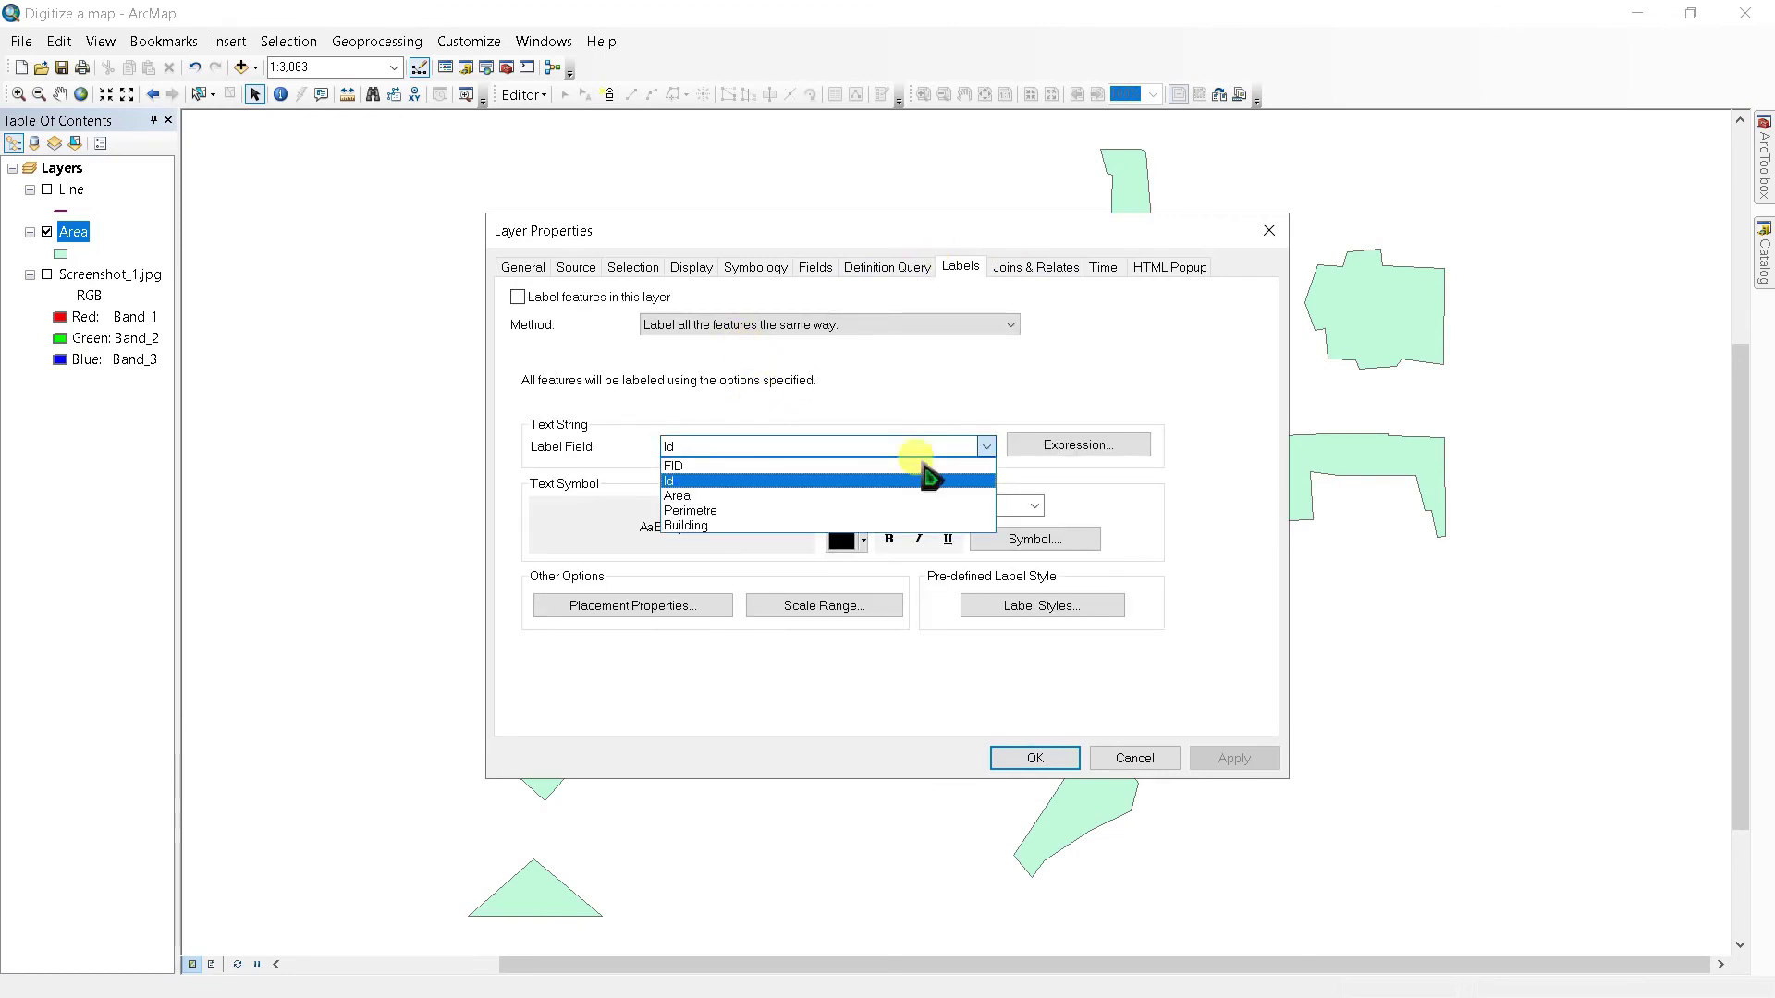
click(720, 526)
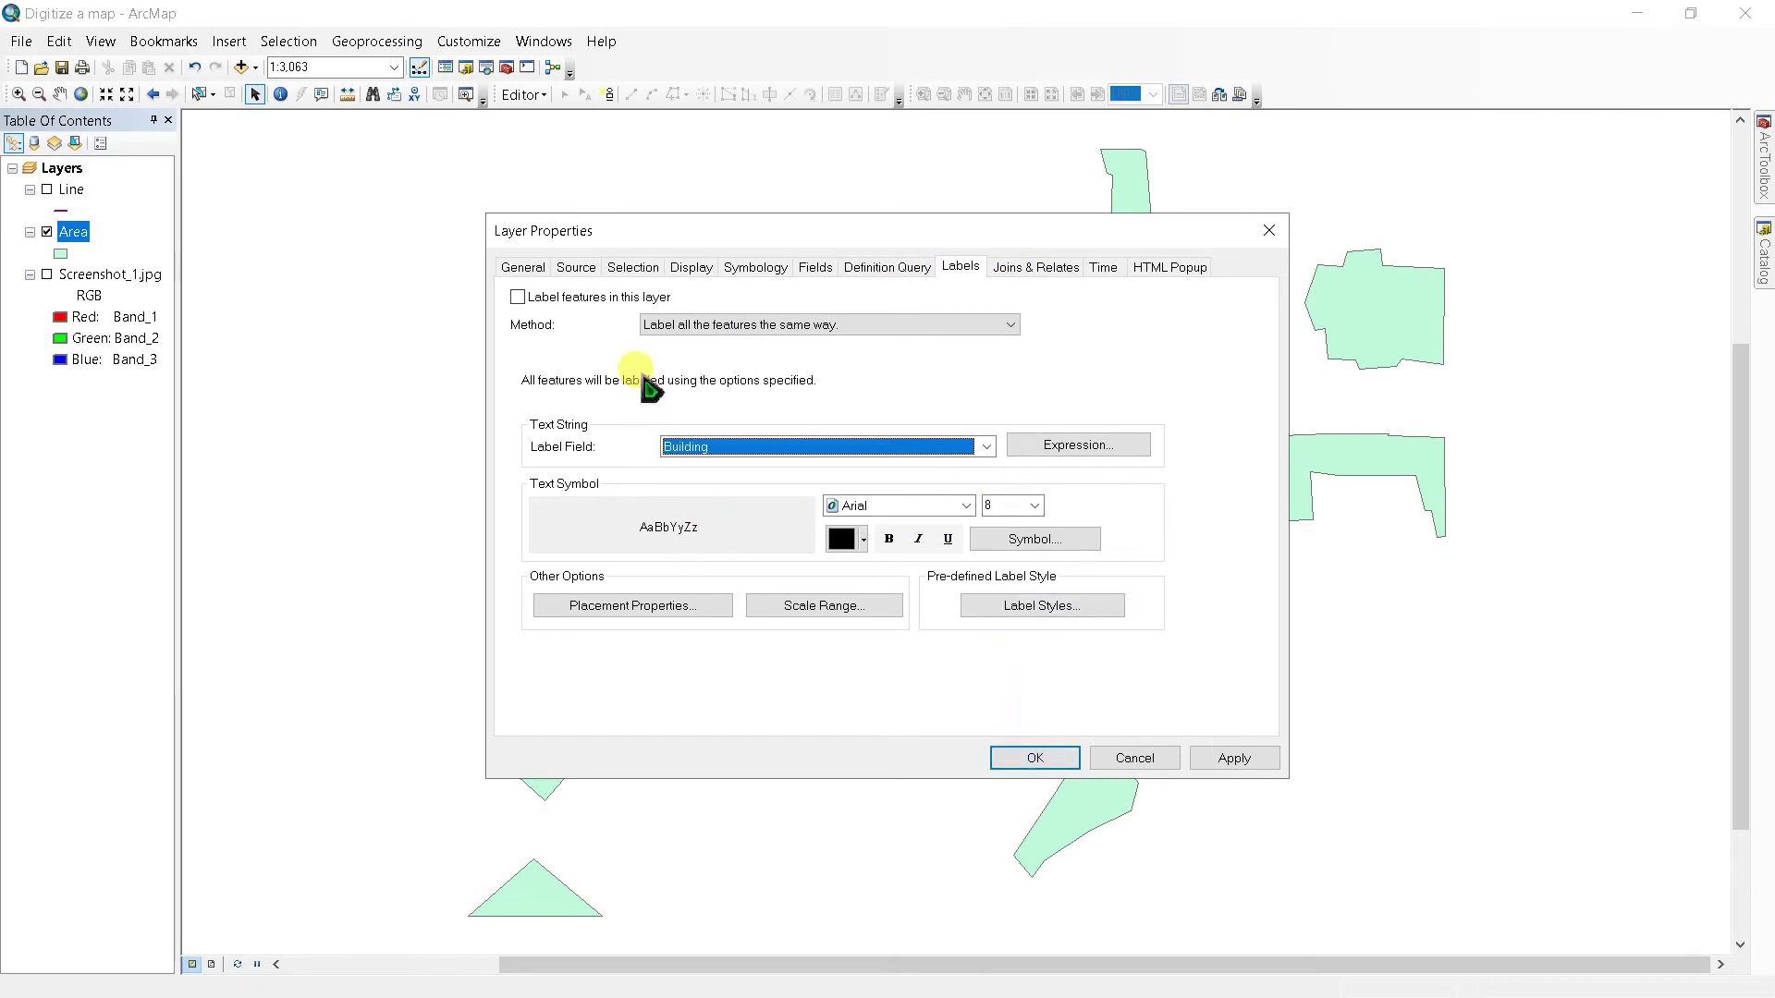
click(1036, 758)
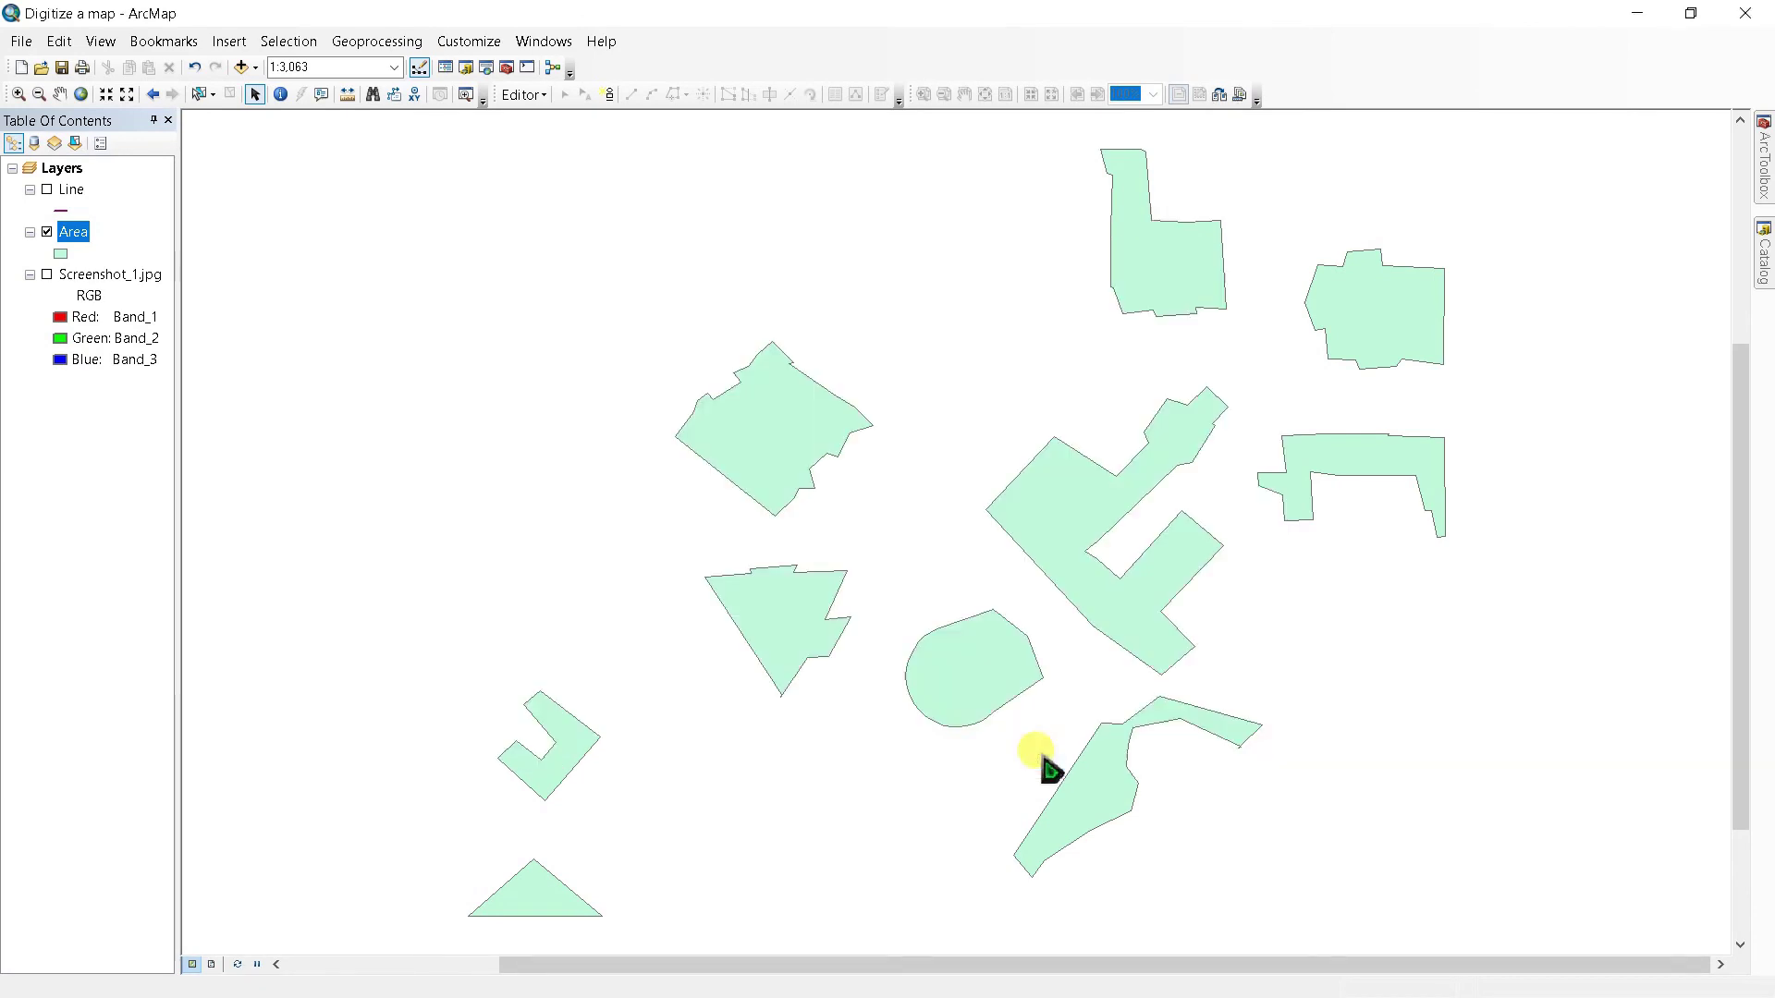
Step: Turn on Label Features for the Area layer to display building names
right_click(74, 233)
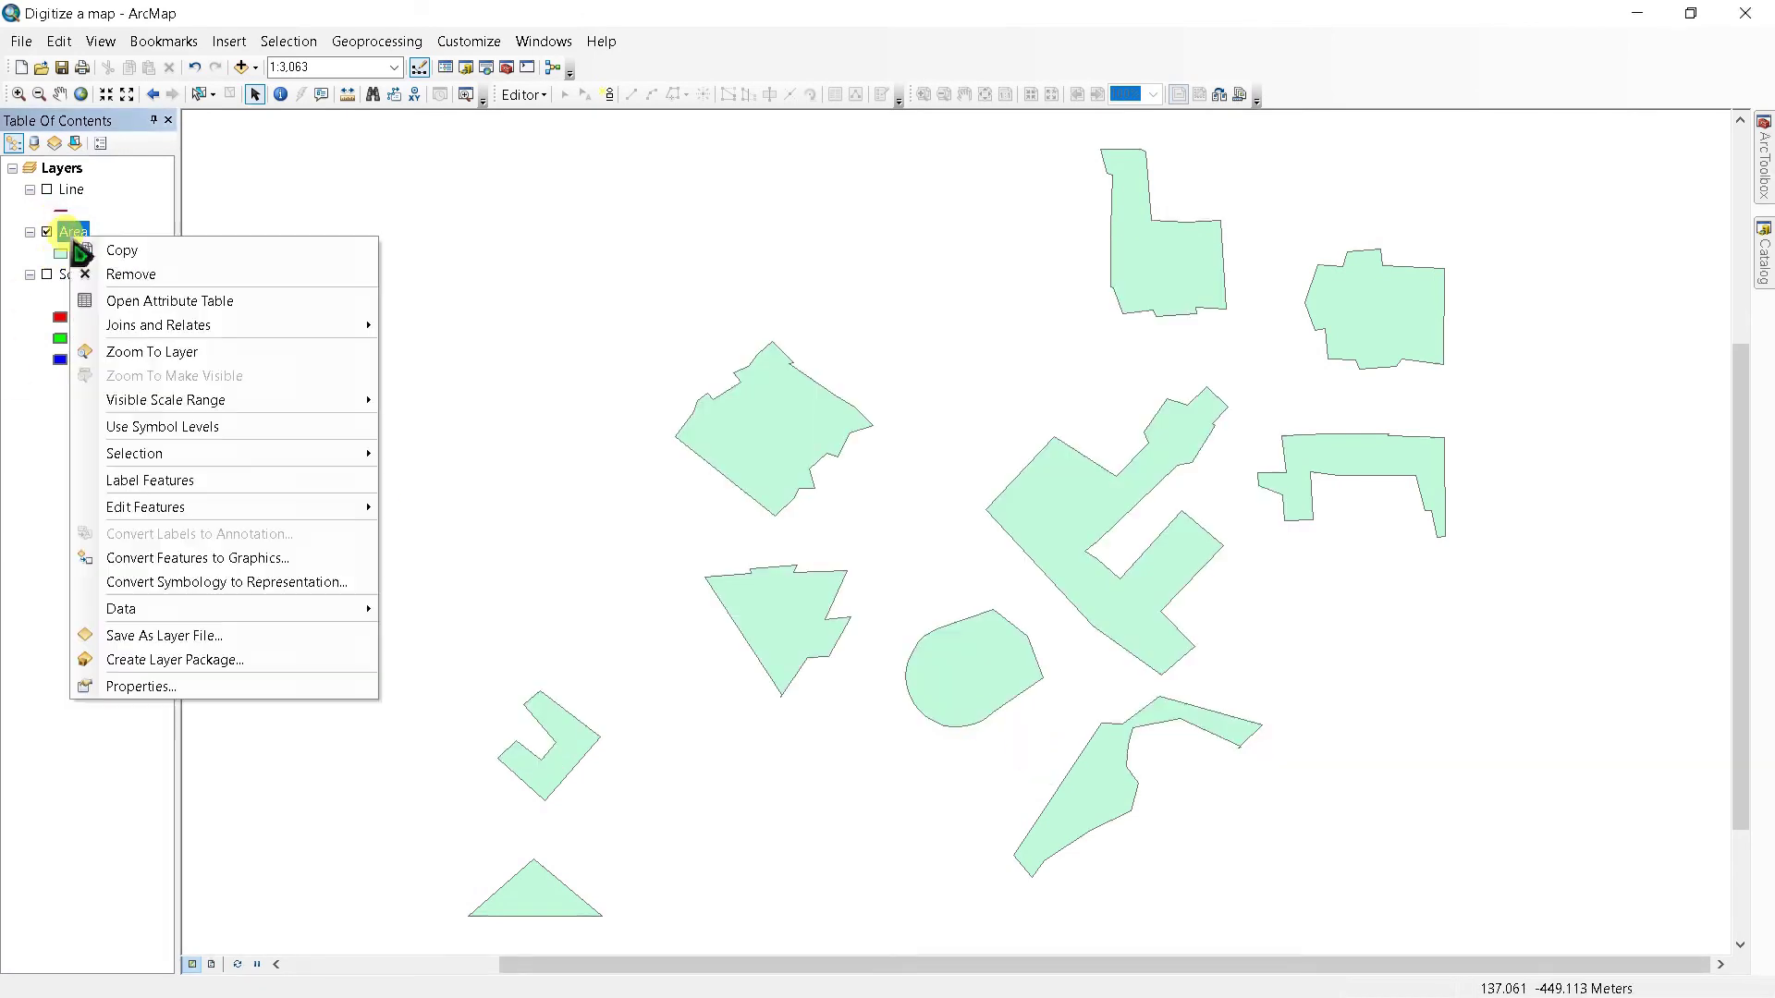
click(146, 482)
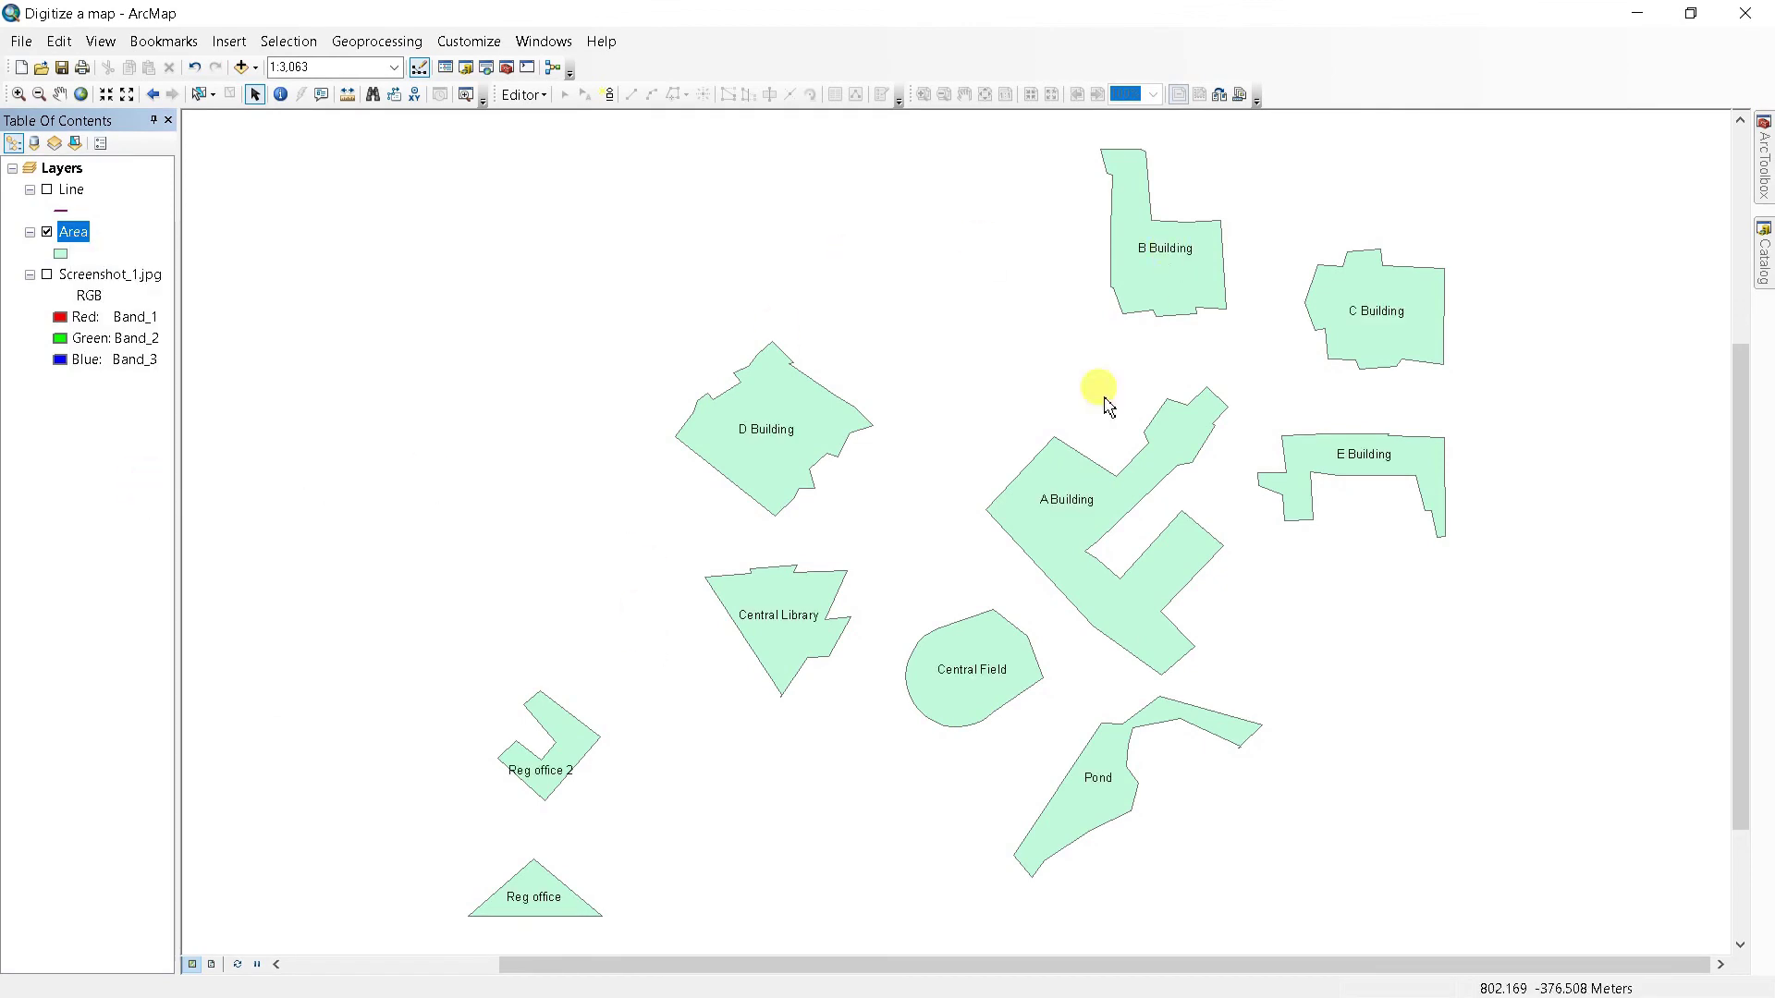